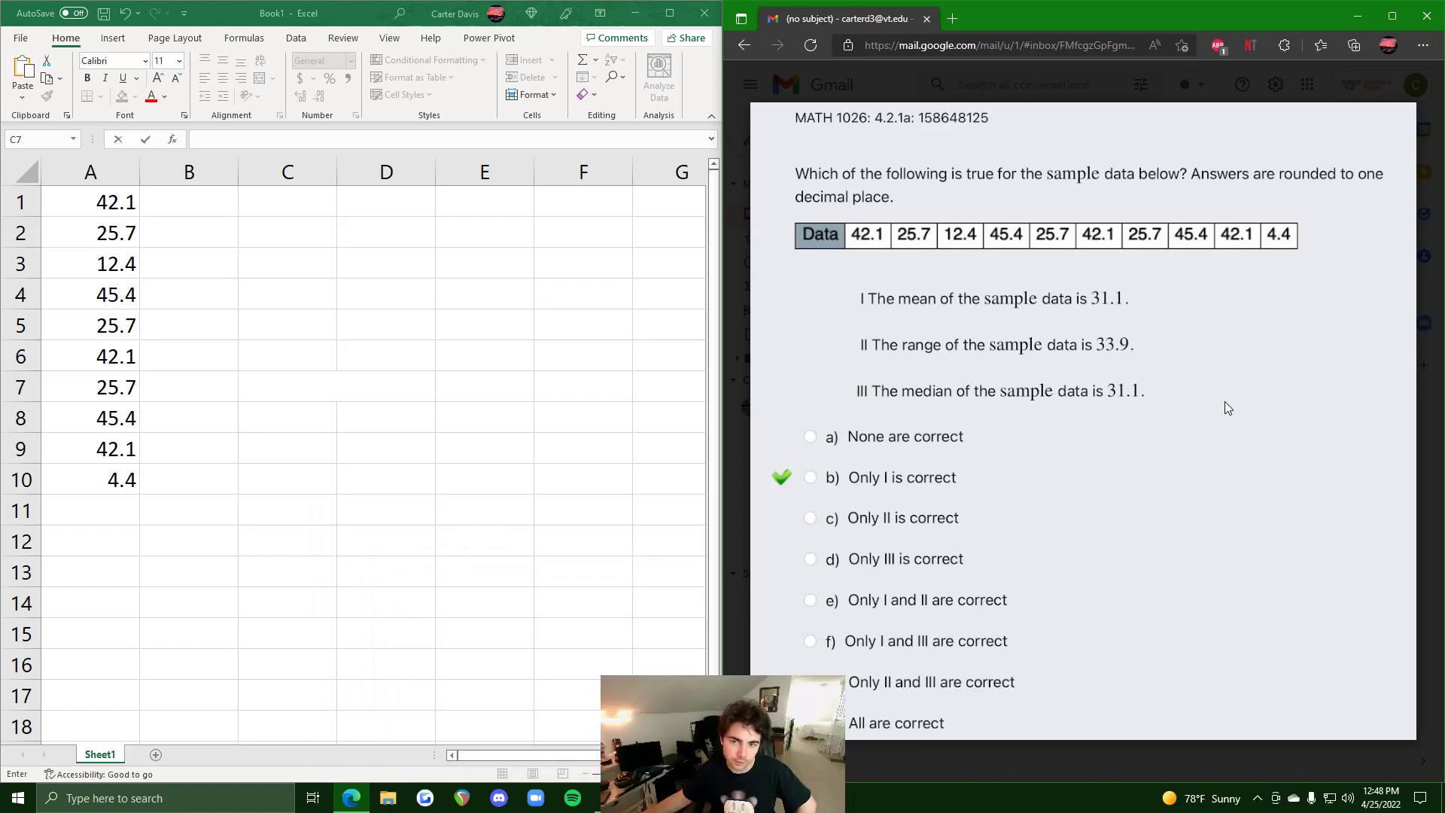
Highlight the sample data in A1:A10 to review the values used for the question.
{"action": "mouse_move", "coordinate": [1145, 254]}
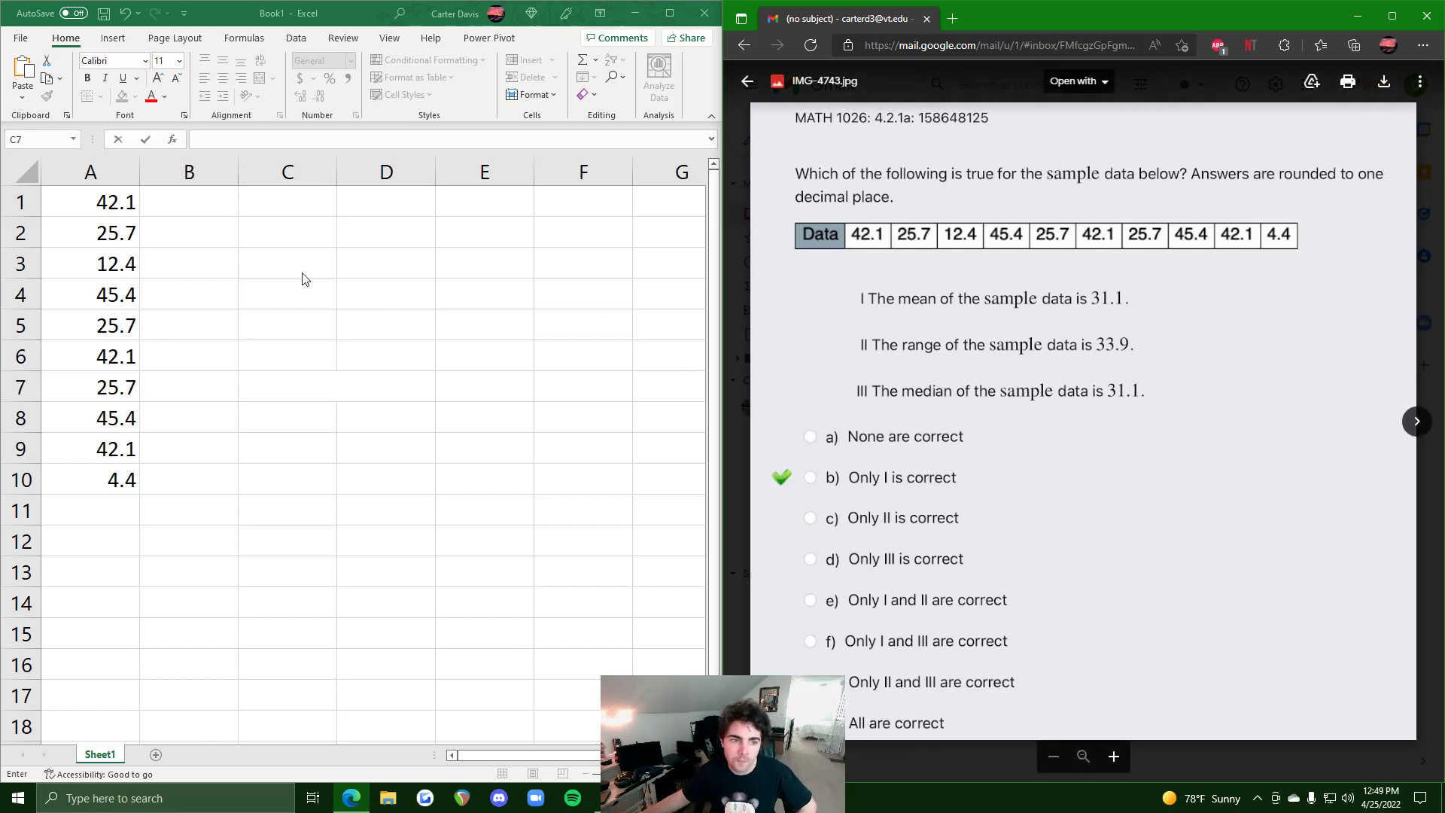
{"action": "left_click", "coordinate": [102, 205]}
{"action": "left_click_drag", "start_coordinate": [114, 204], "coordinate": [116, 451]}
{"action": "left_click", "coordinate": [292, 305]}
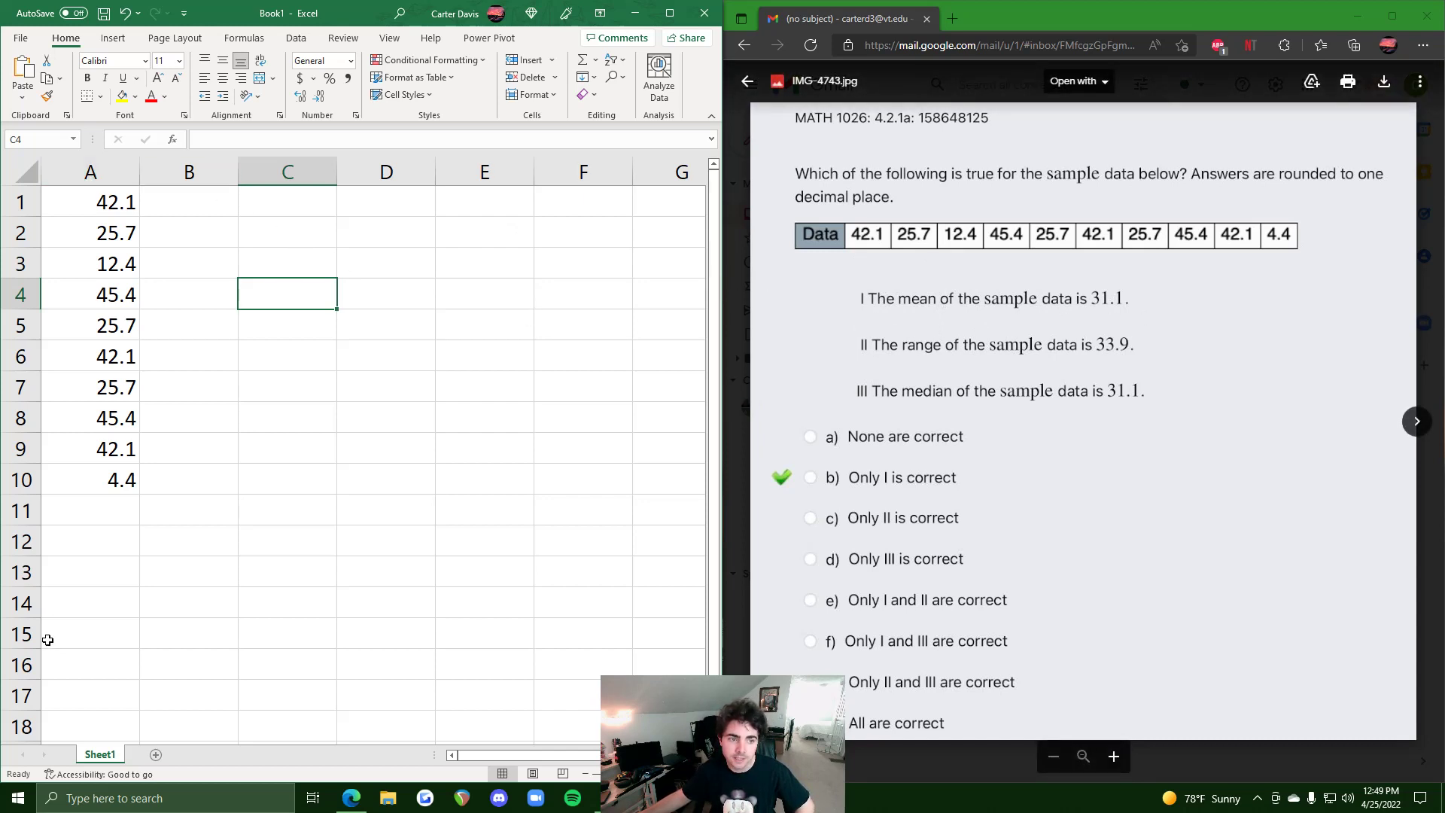
{"action": "left_click", "coordinate": [101, 201]}
{"action": "left_click_drag", "start_coordinate": [109, 223], "coordinate": [110, 477]}
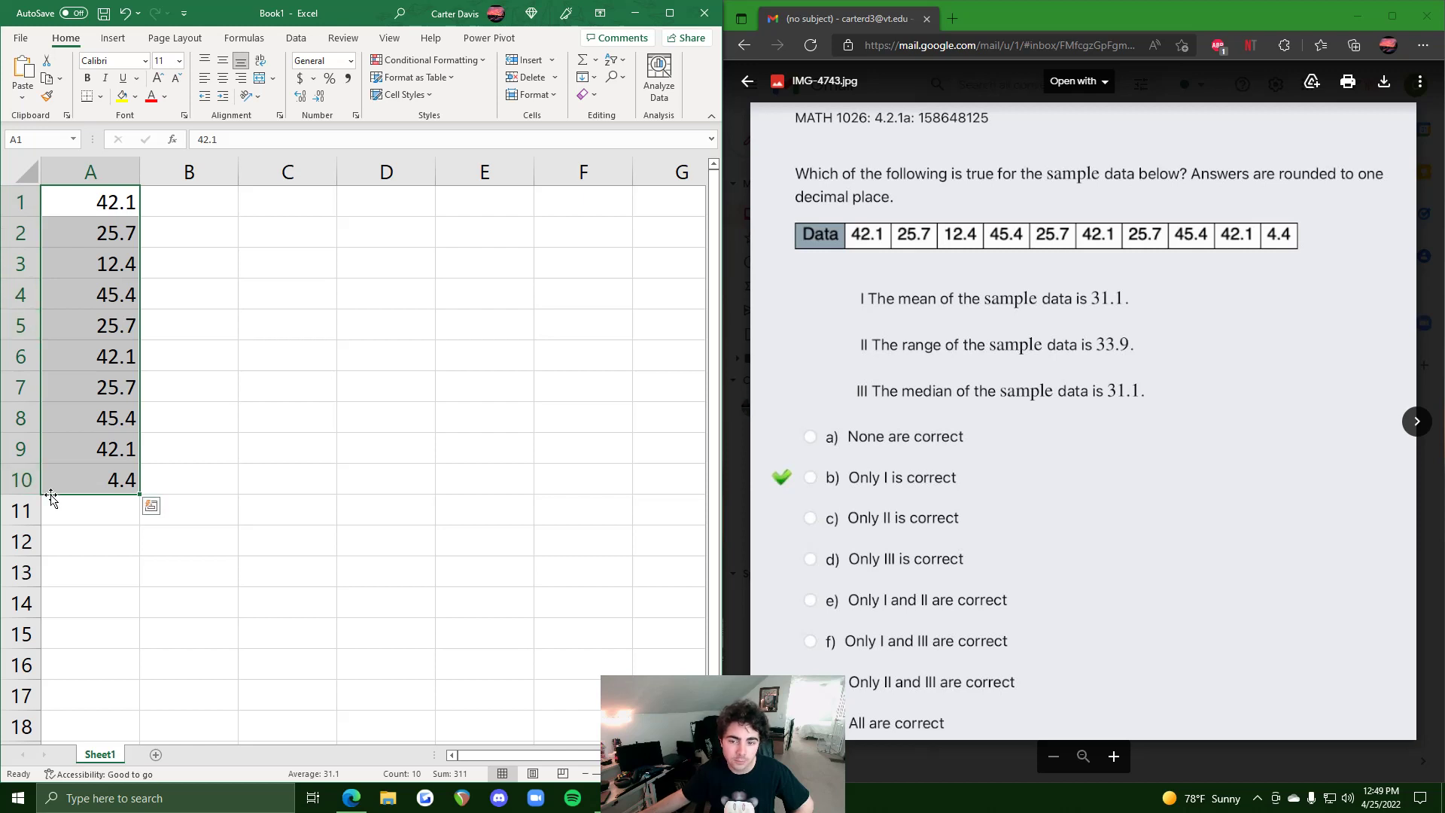
Calculate the mean of the sample data in C4 with =AVERAGE(A1:A10).
{"action": "left_click", "coordinate": [298, 294]}
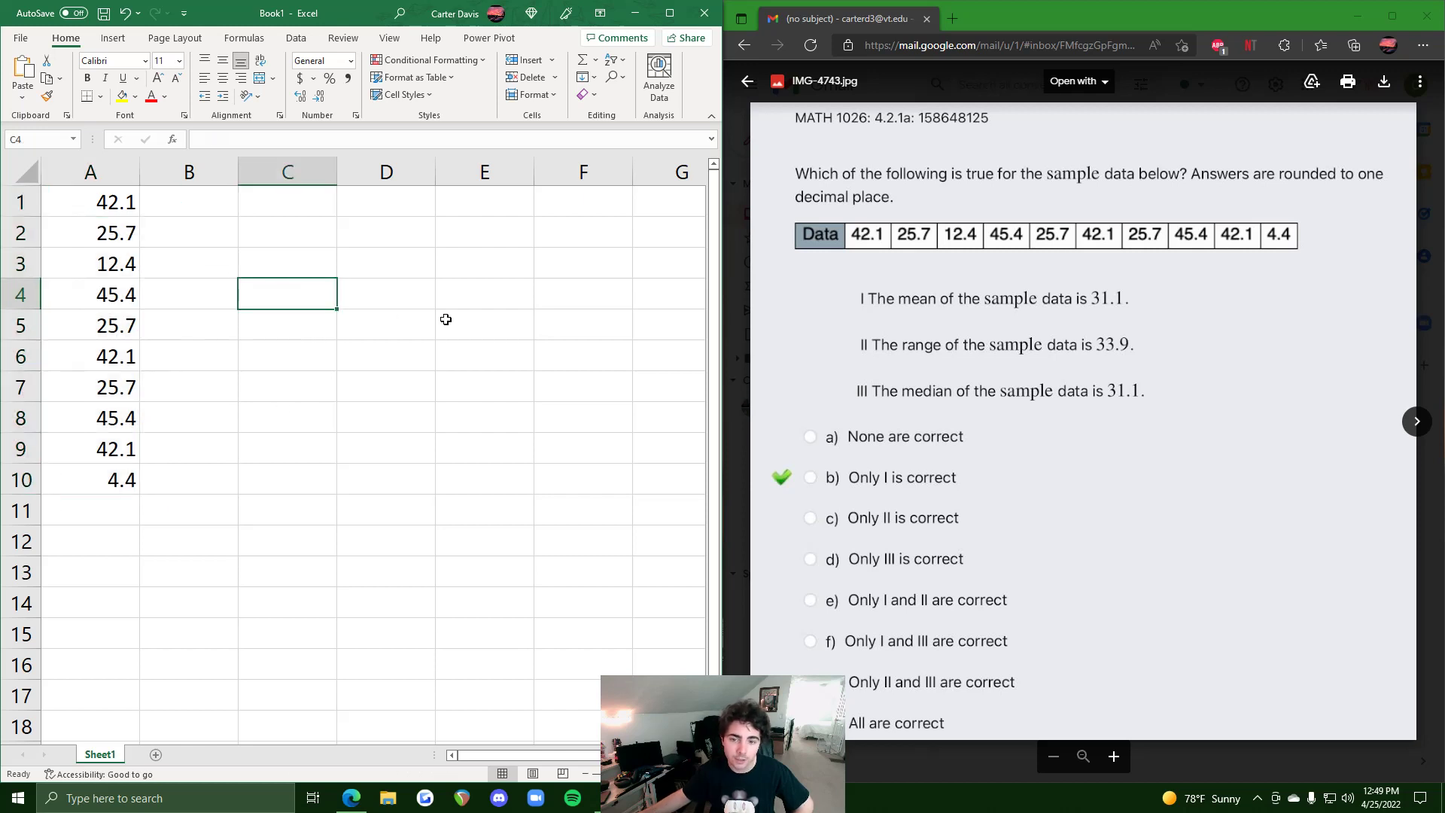
{"action": "type", "text": "="}
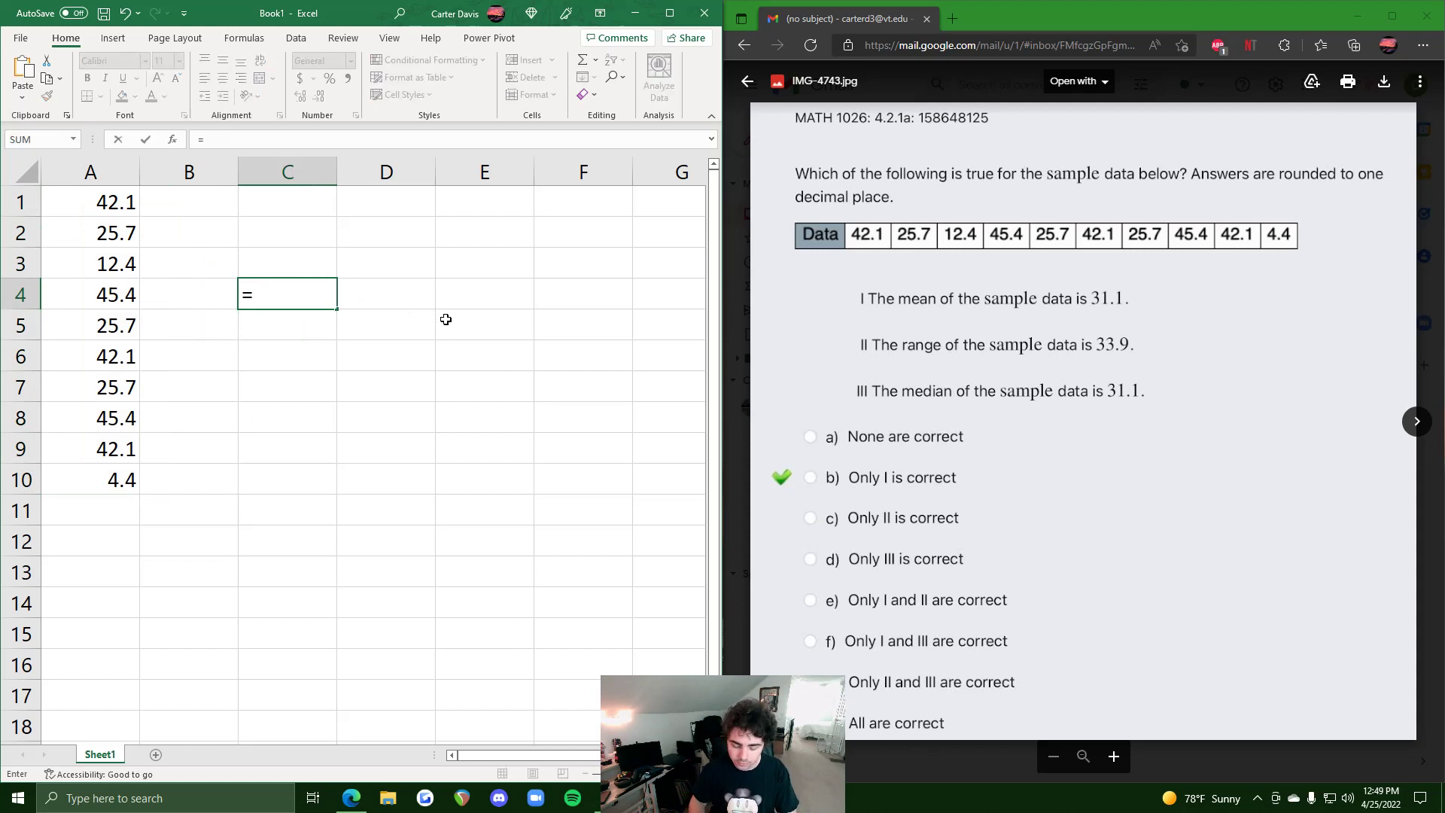
{"action": "type", "text": "AVER"}
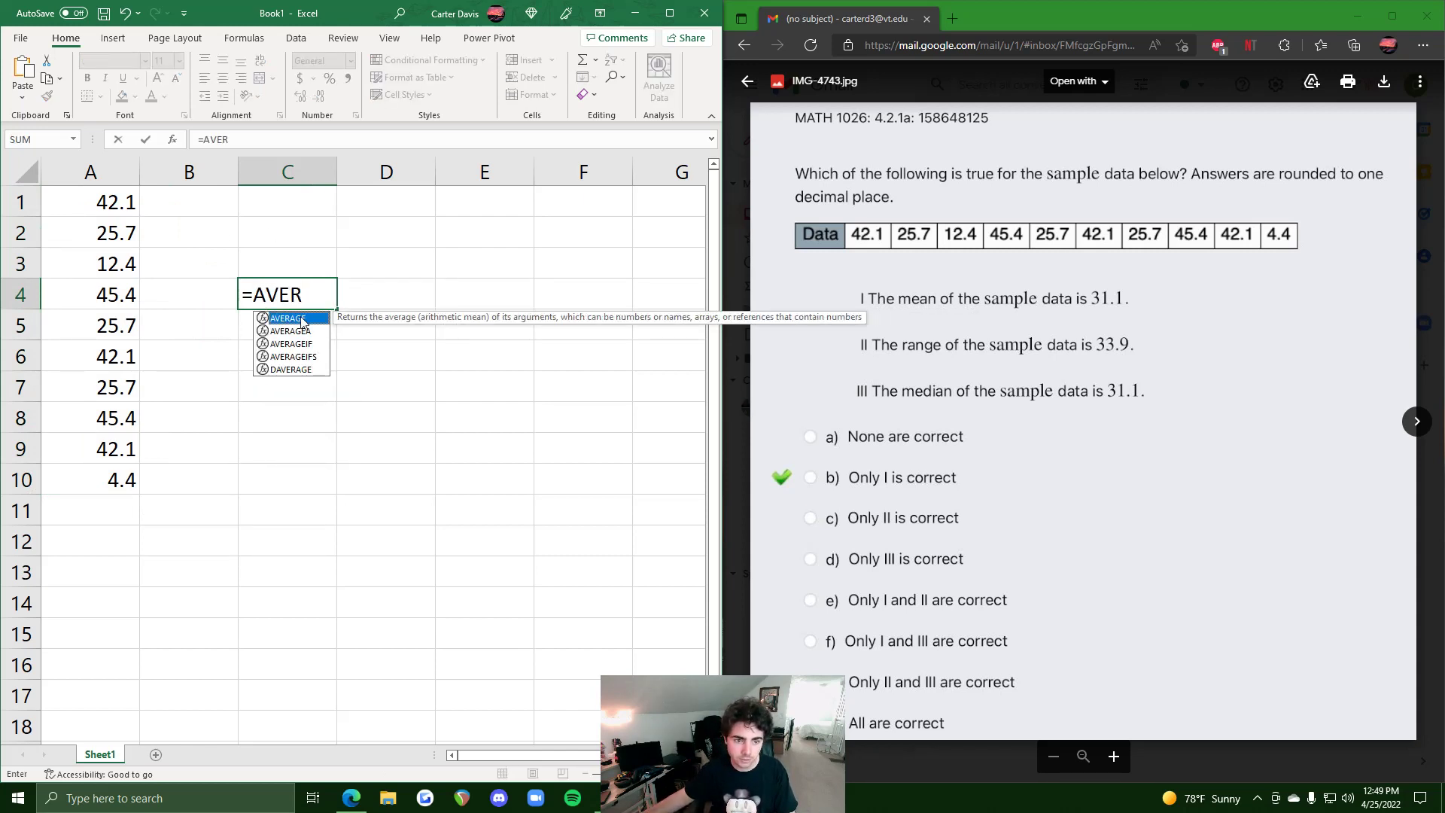
{"action": "key", "text": "Tab"}
{"action": "left_click_drag", "start_coordinate": [123, 199], "coordinate": [85, 477]}
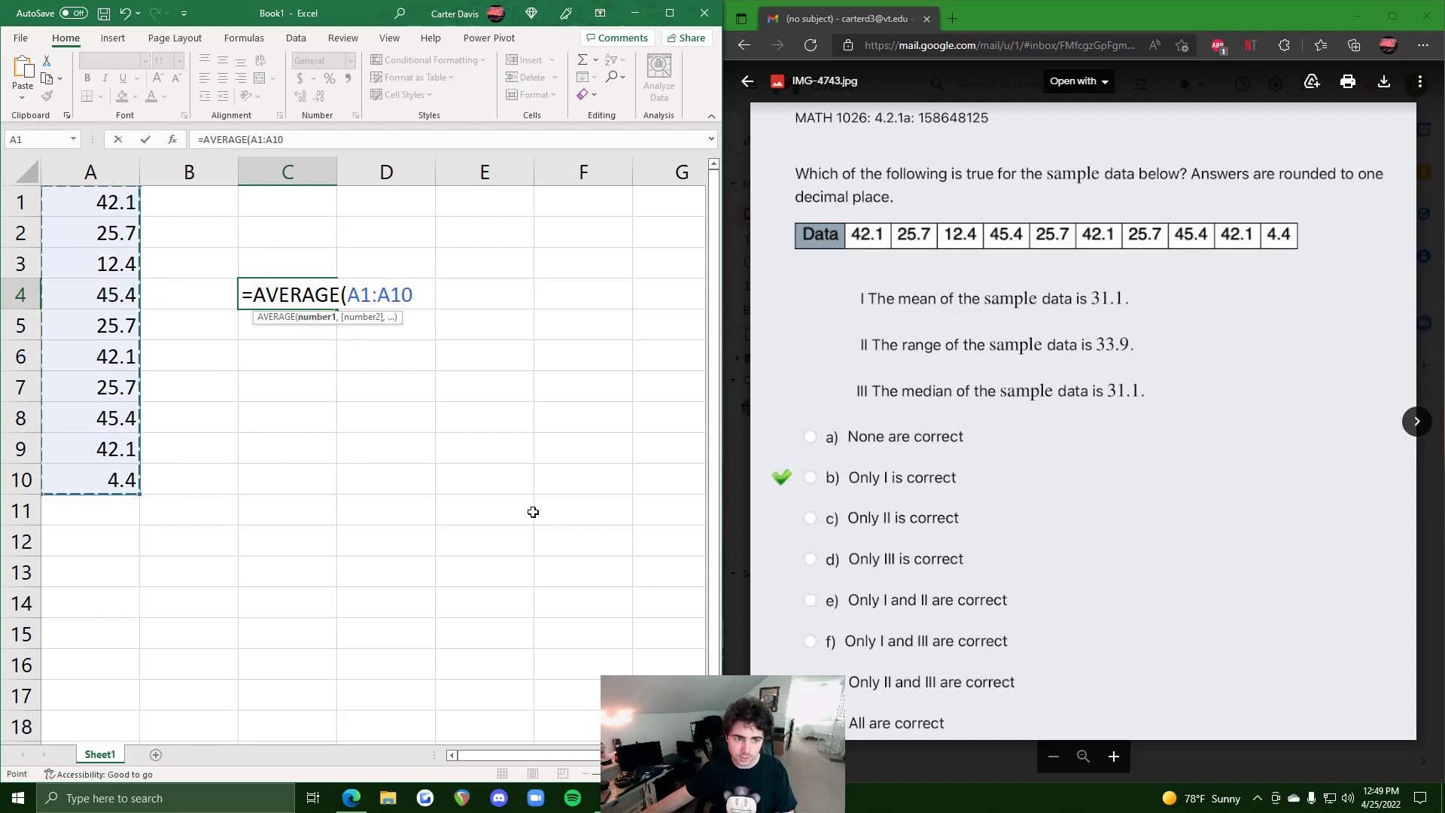
{"action": "type", "text": ")"}
{"action": "key", "text": "Return"}
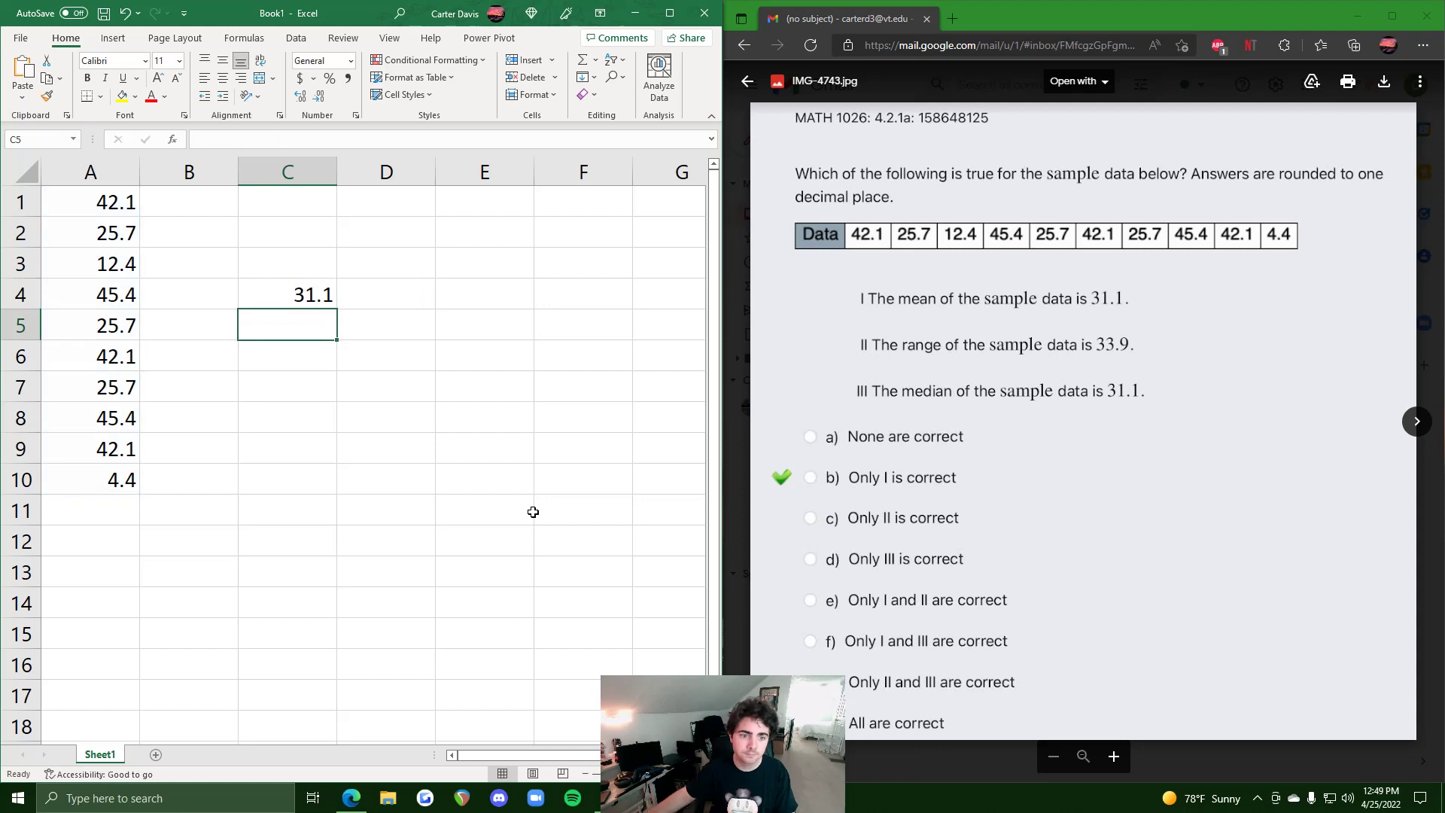
{"action": "left_click", "coordinate": [327, 291]}
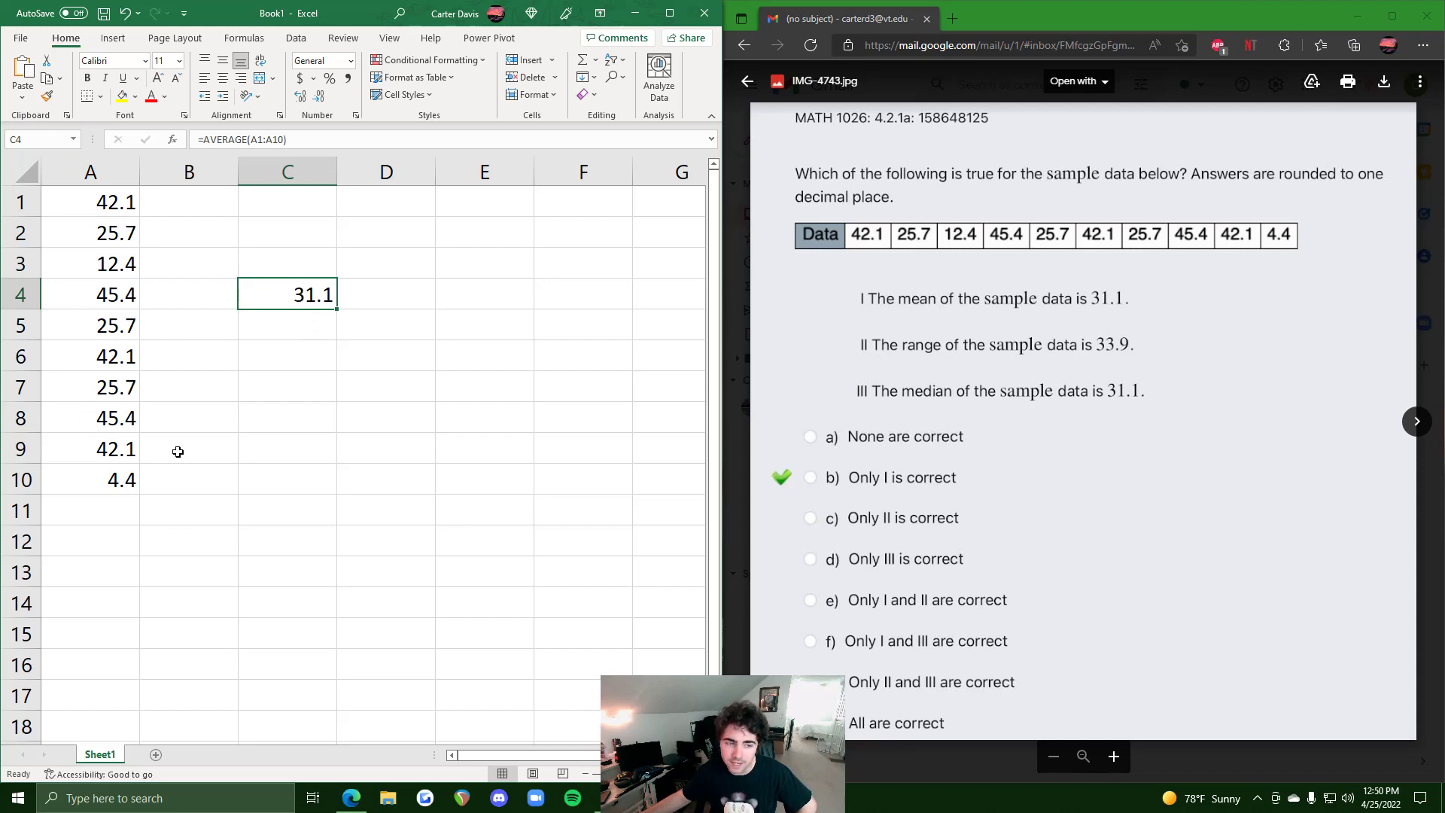
Find the largest value of the sample data in C5 with =MAX(A1:A10).
{"action": "left_click", "coordinate": [112, 297]}
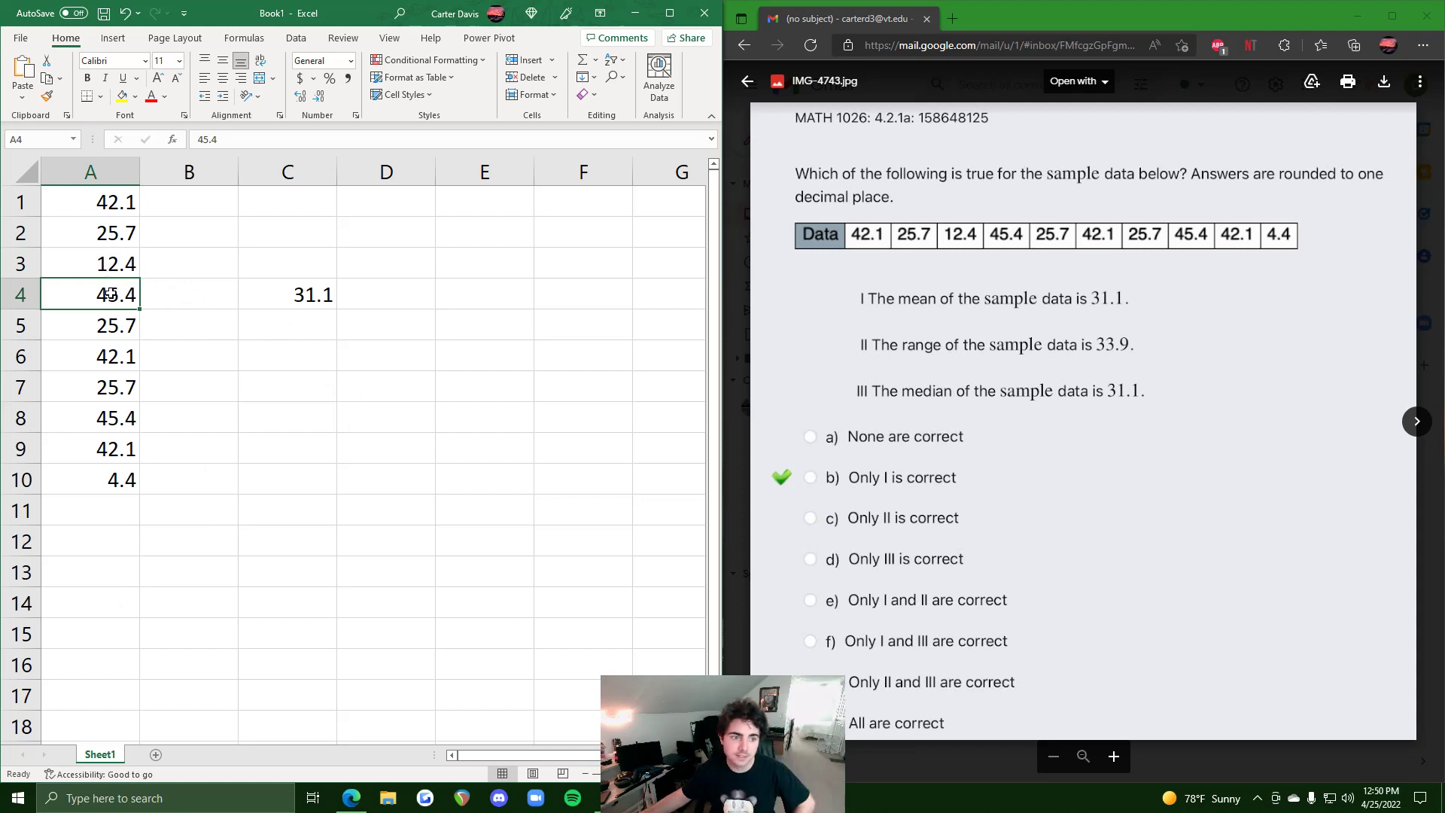
{"action": "left_click", "coordinate": [273, 328]}
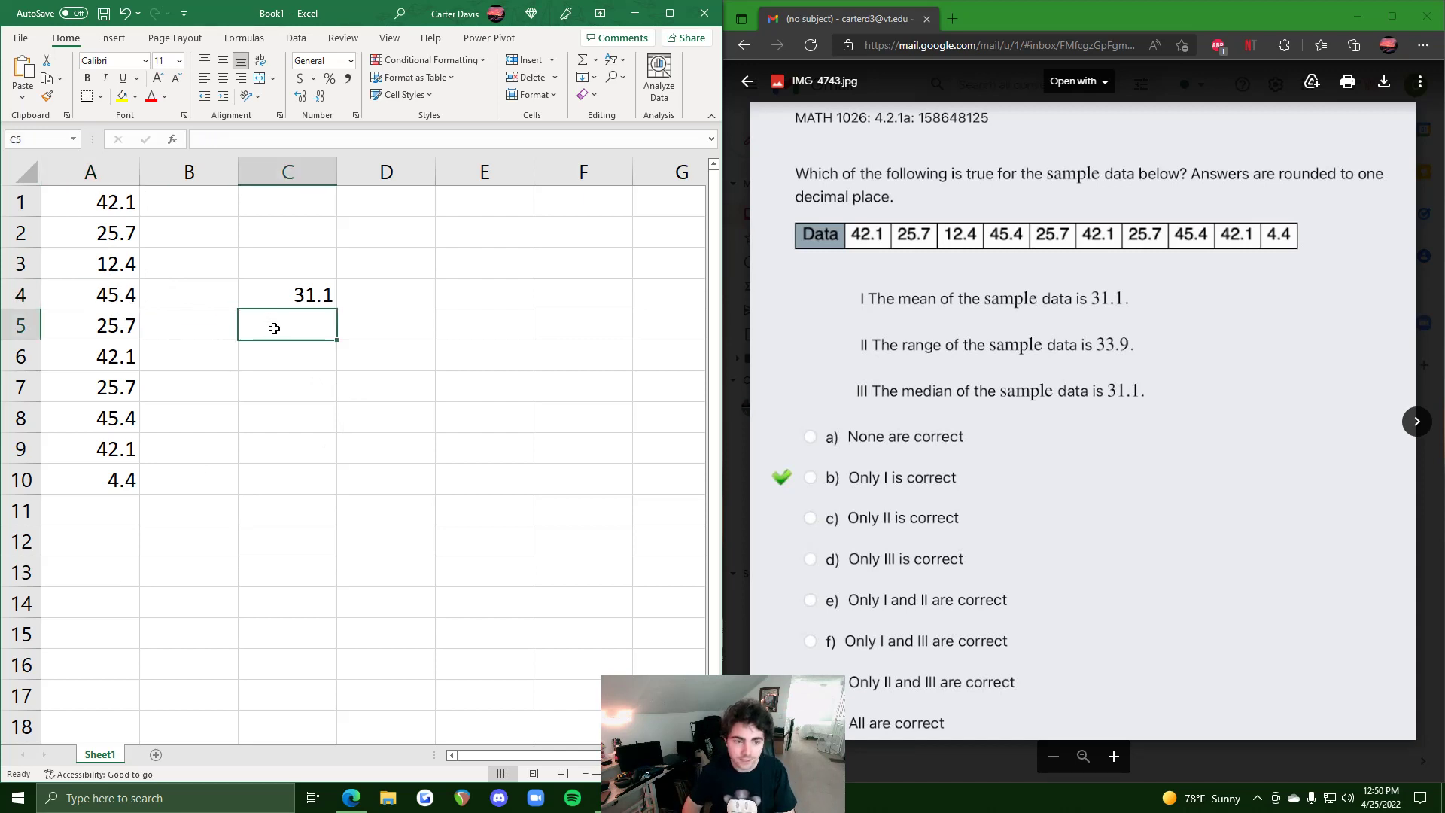
{"action": "type", "text": "=MAX"}
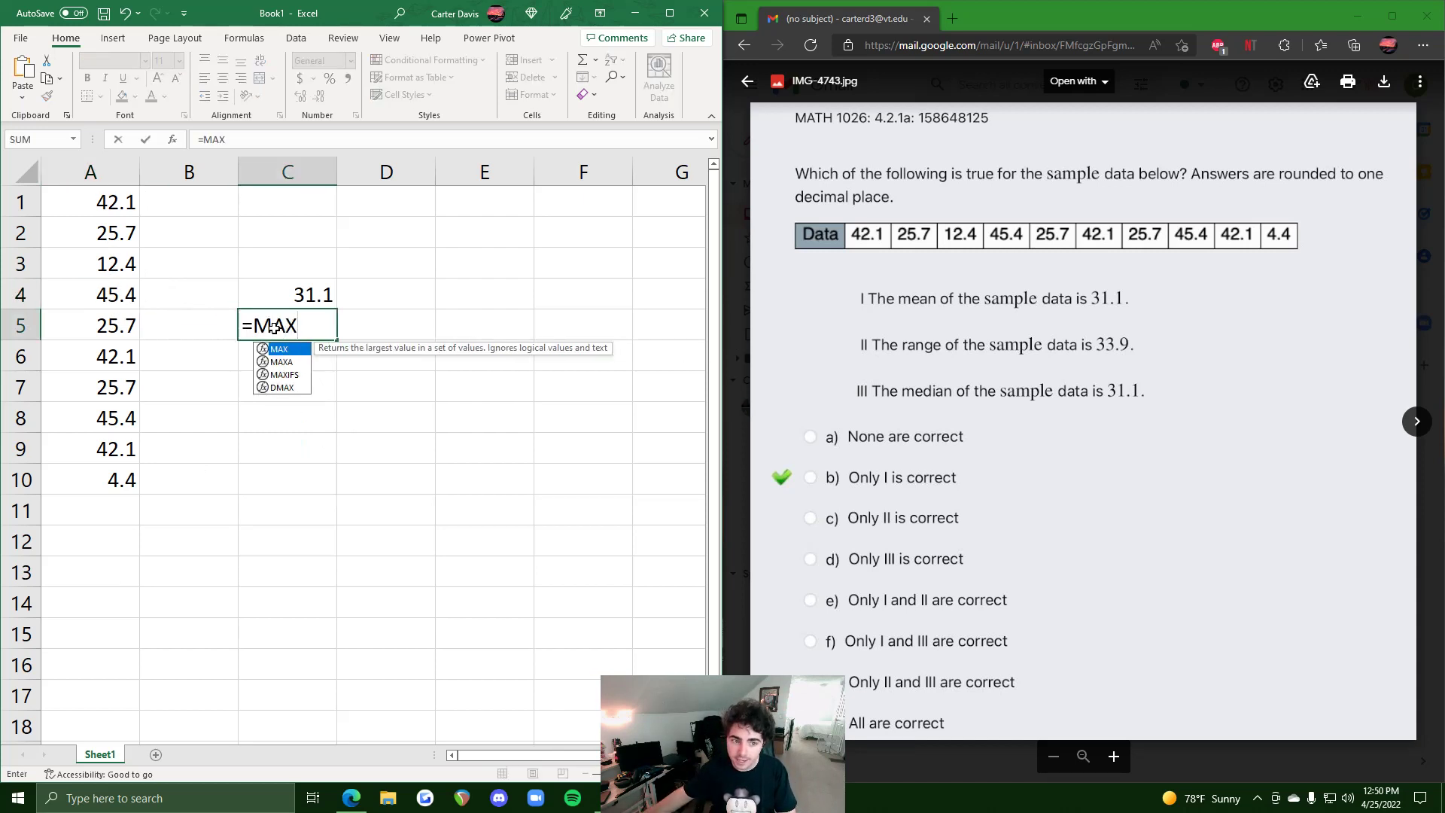
{"action": "type", "text": "("}
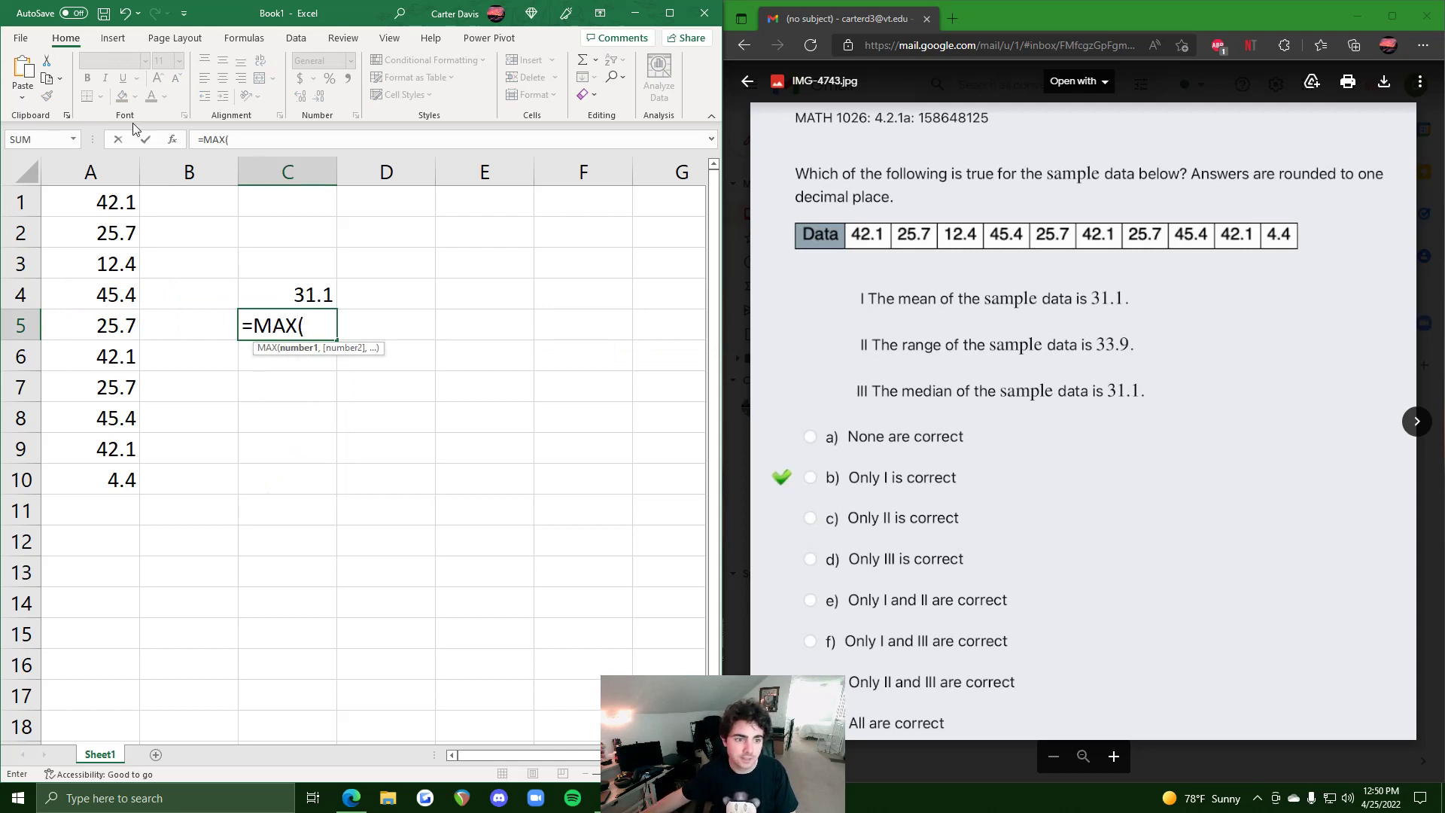
{"action": "left_click_drag", "start_coordinate": [105, 200], "coordinate": [103, 478]}
{"action": "type", "text": ")"}
{"action": "key", "text": "Return"}
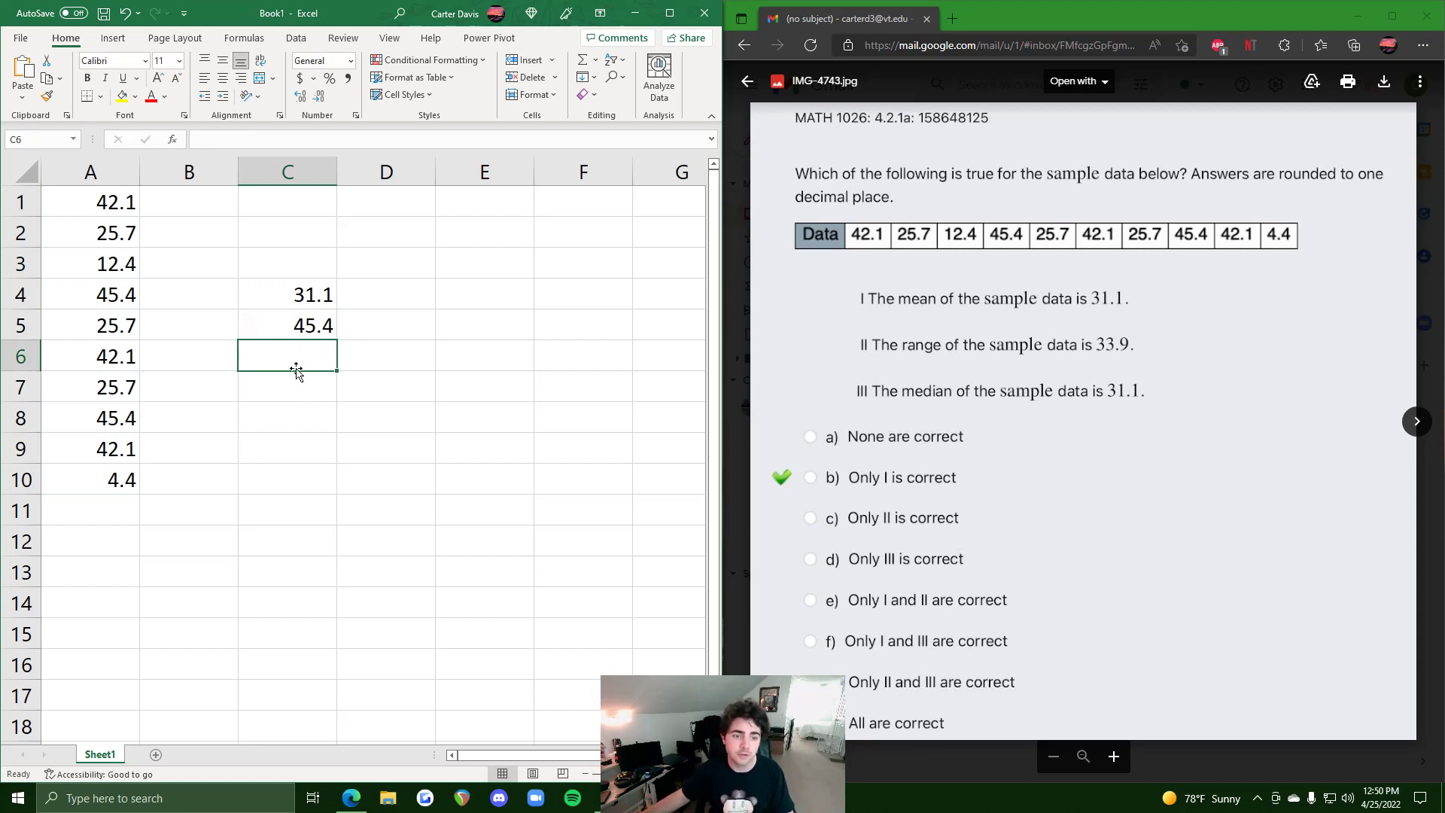
Find the smallest value of the sample data in C6 with =MIN(A1:A10).
{"action": "type", "text": "="}
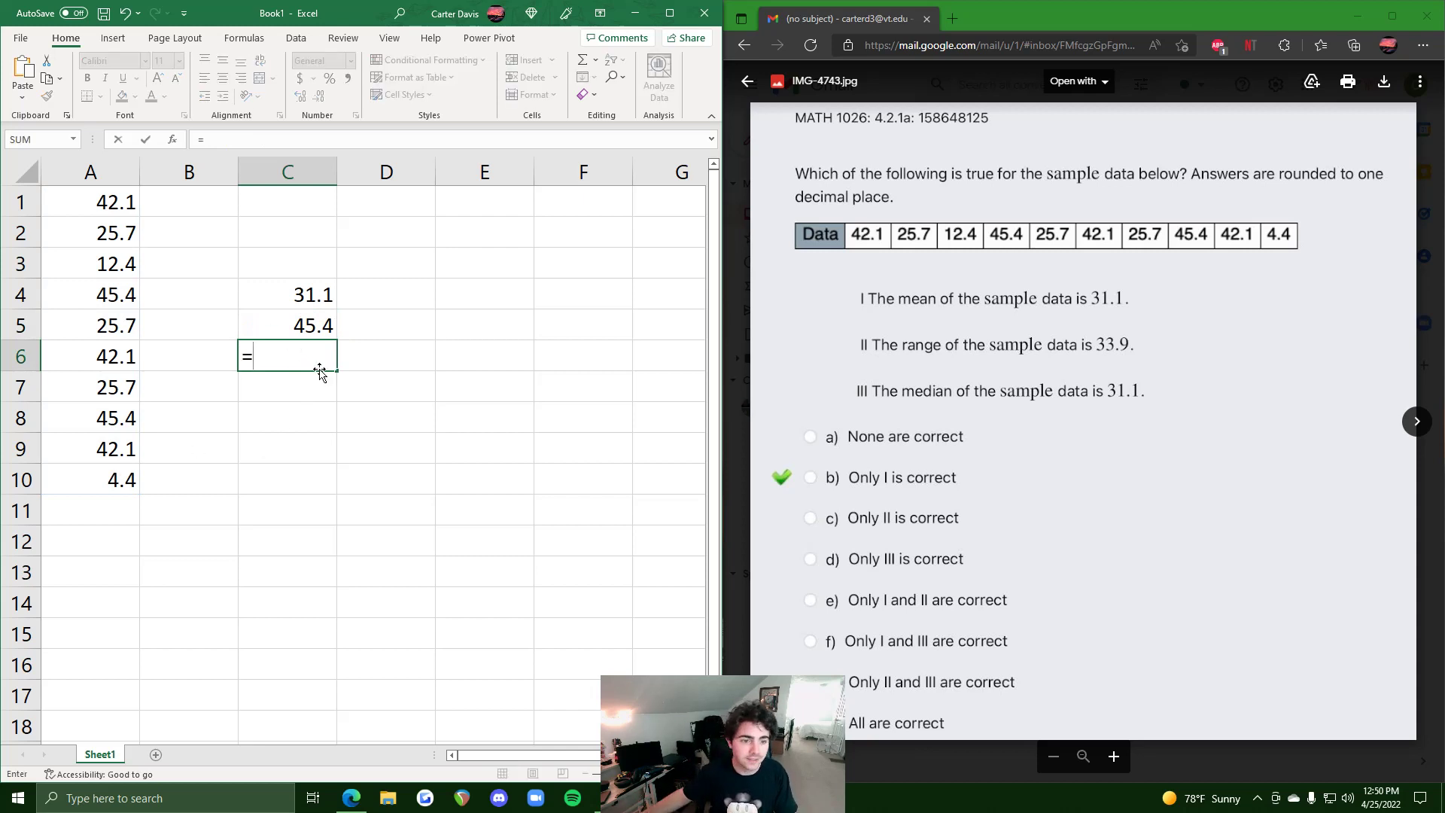
{"action": "type", "text": "MIN"}
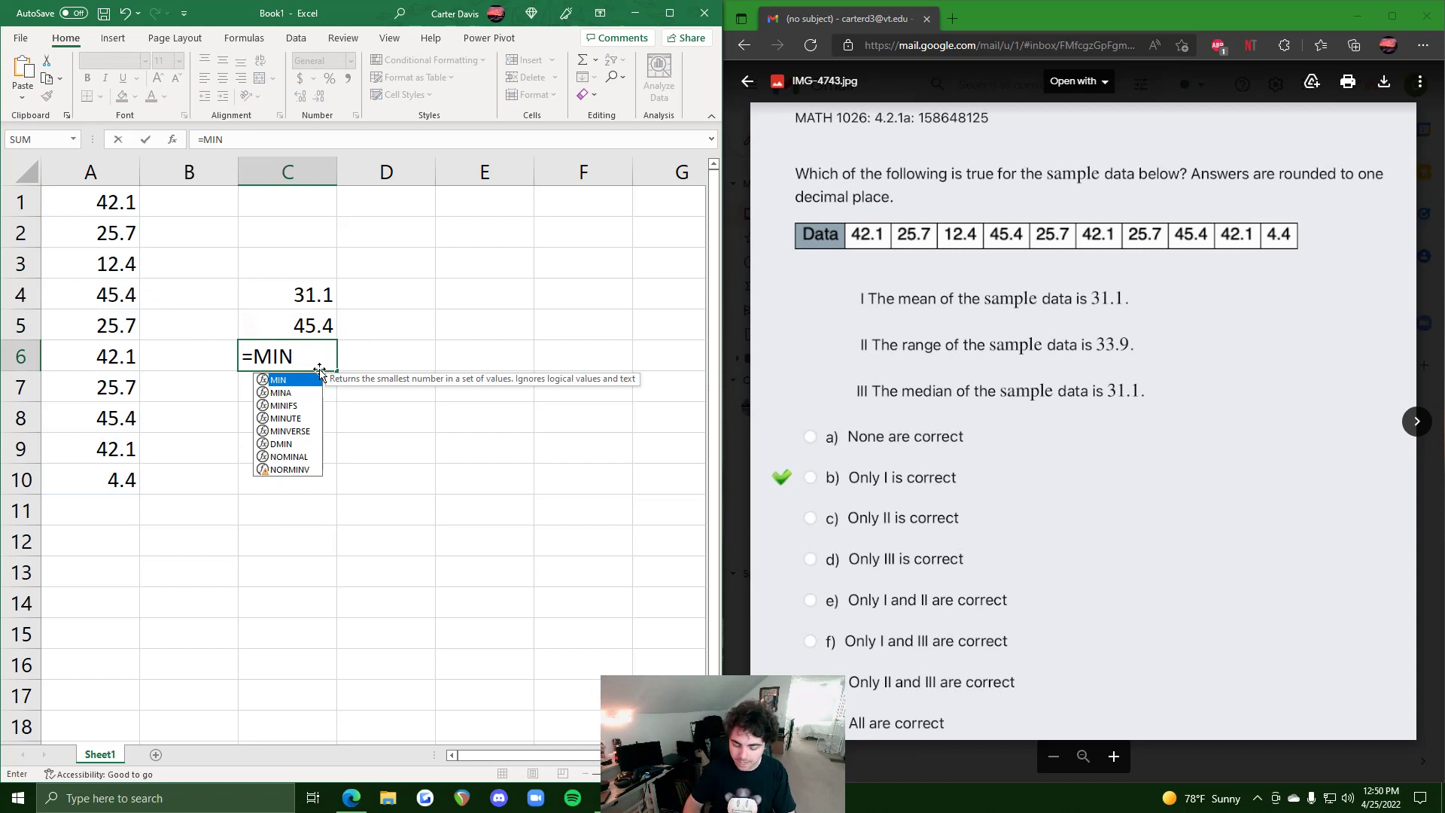
{"action": "type", "text": "("}
{"action": "left_click_drag", "start_coordinate": [119, 200], "coordinate": [146, 479]}
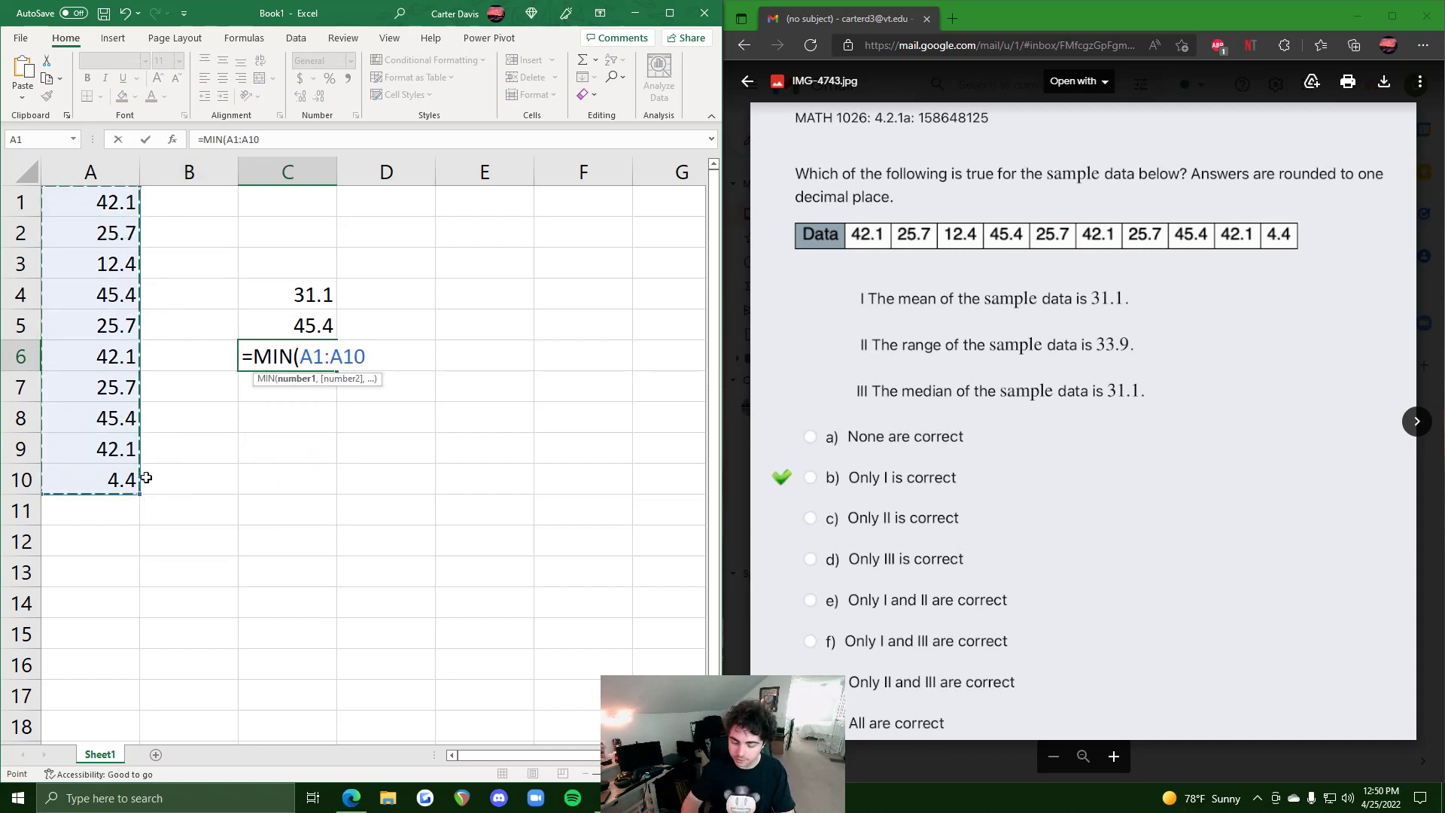
{"action": "type", "text": ")"}
{"action": "key", "text": "Return"}
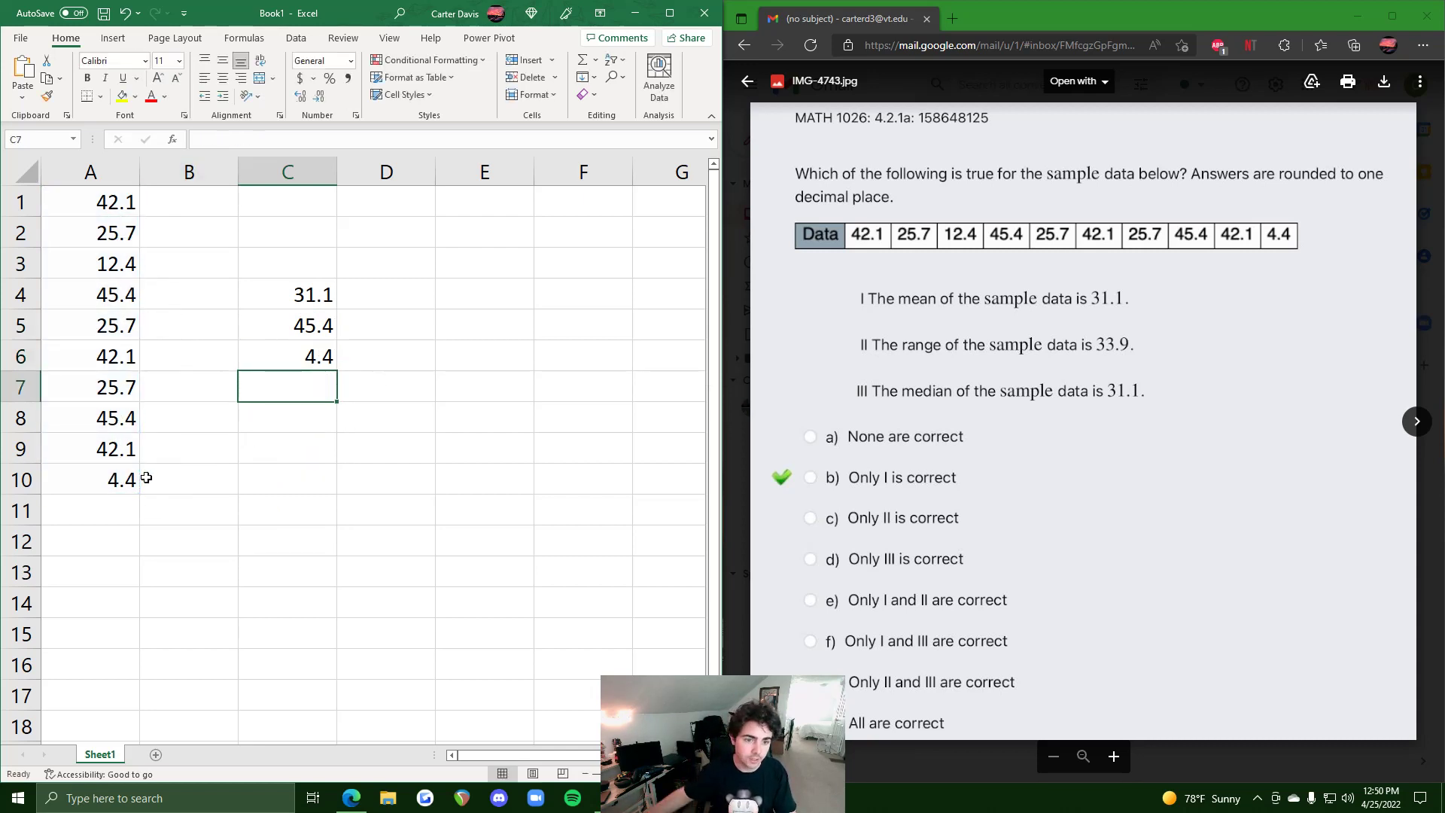
{"action": "left_click", "coordinate": [313, 350]}
Compute the range in C7 by subtracting the minimum from the maximum with =C5-C6.
{"action": "left_click", "coordinate": [312, 393]}
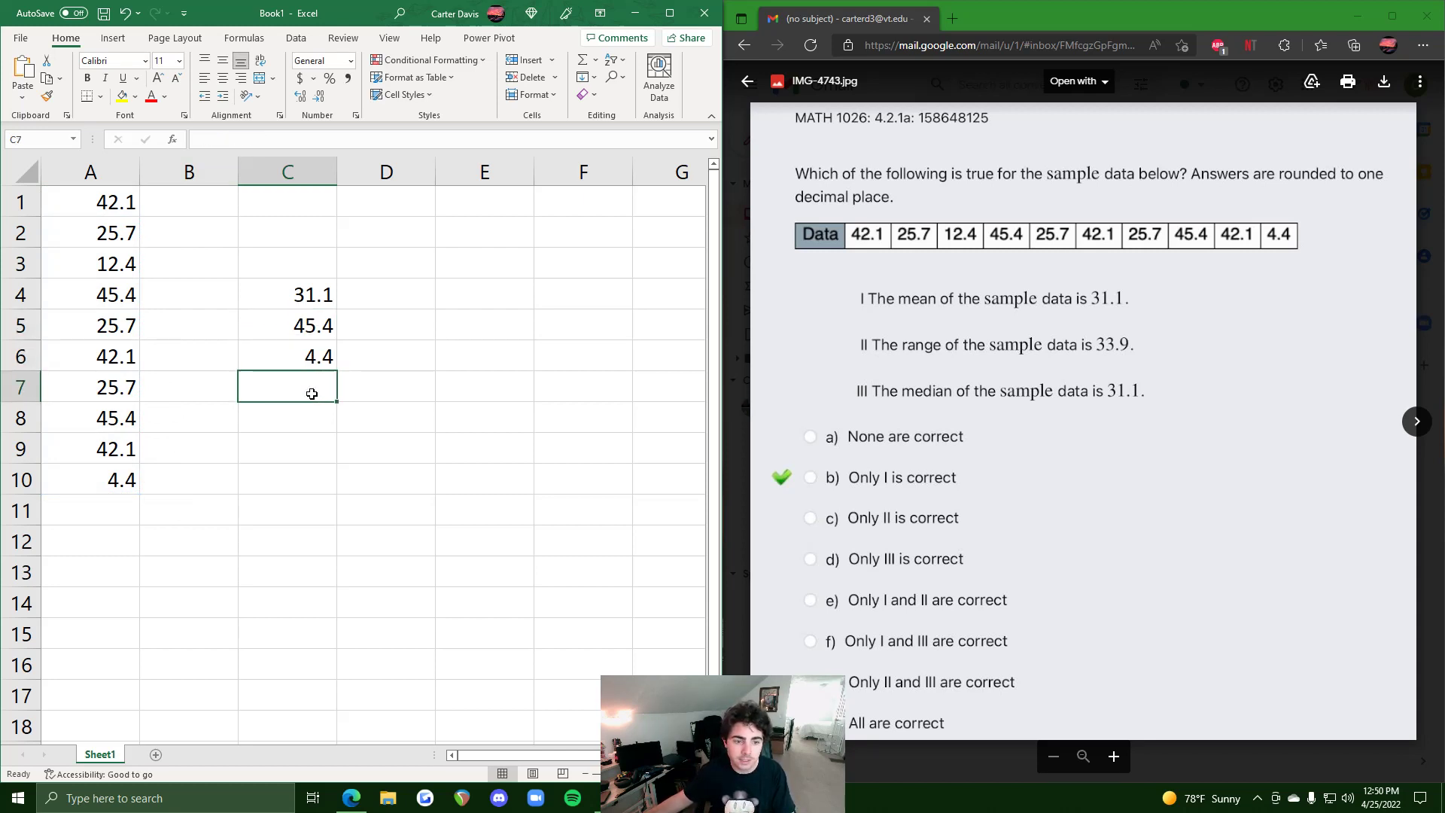
{"action": "type", "text": "="}
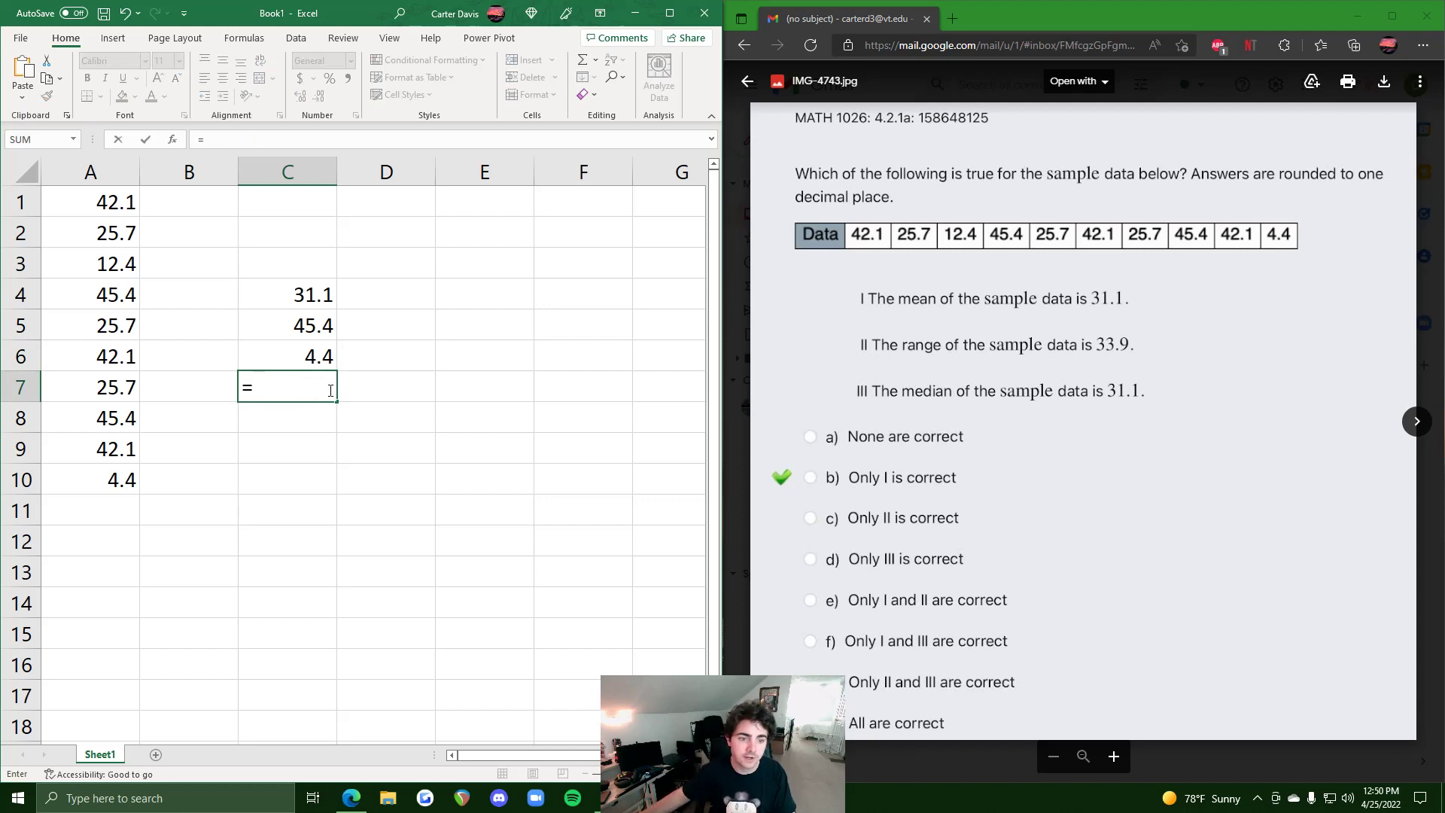
{"action": "left_click", "coordinate": [319, 326]}
{"action": "type", "text": "-"}
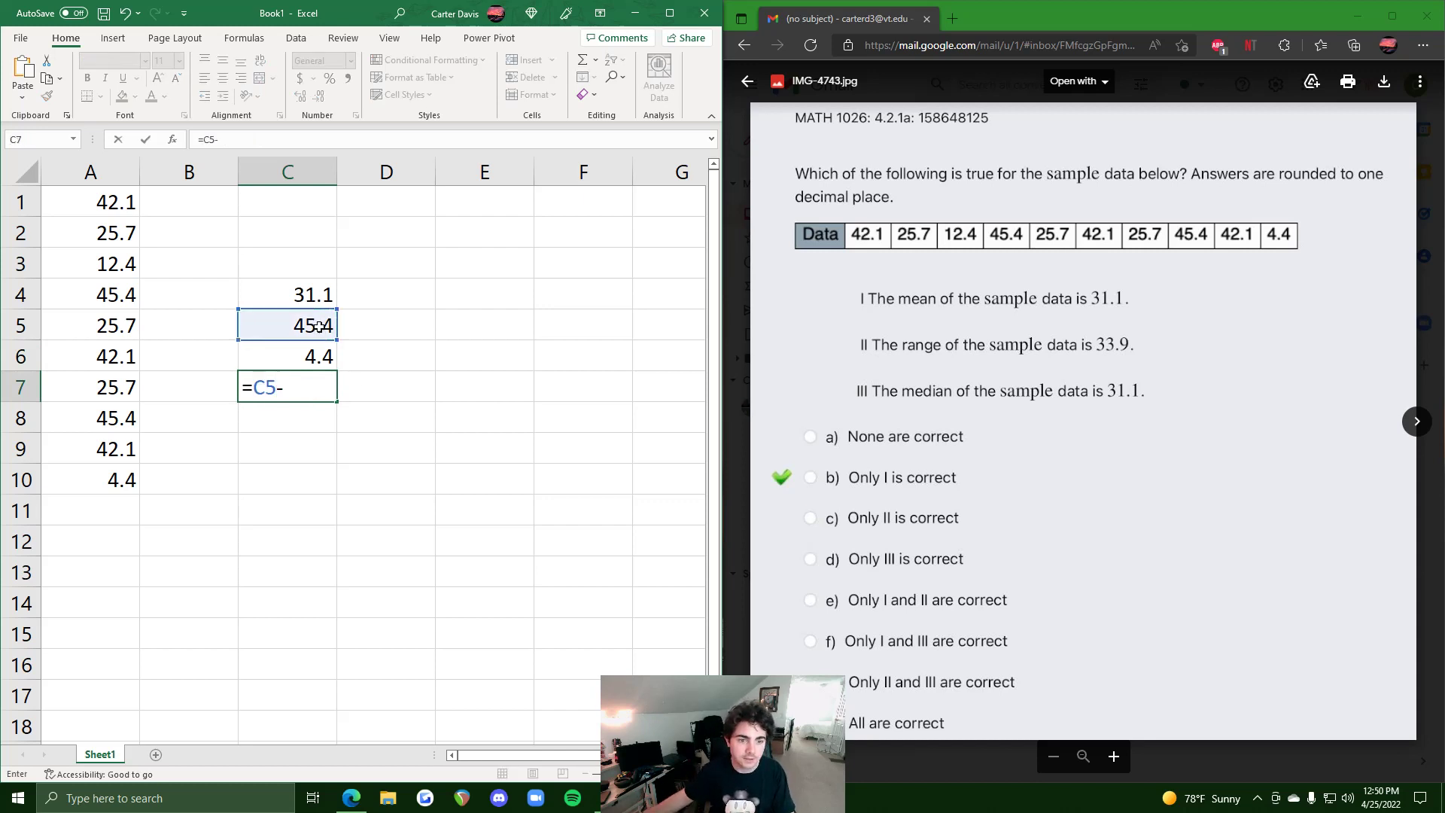
{"action": "left_click", "coordinate": [320, 359]}
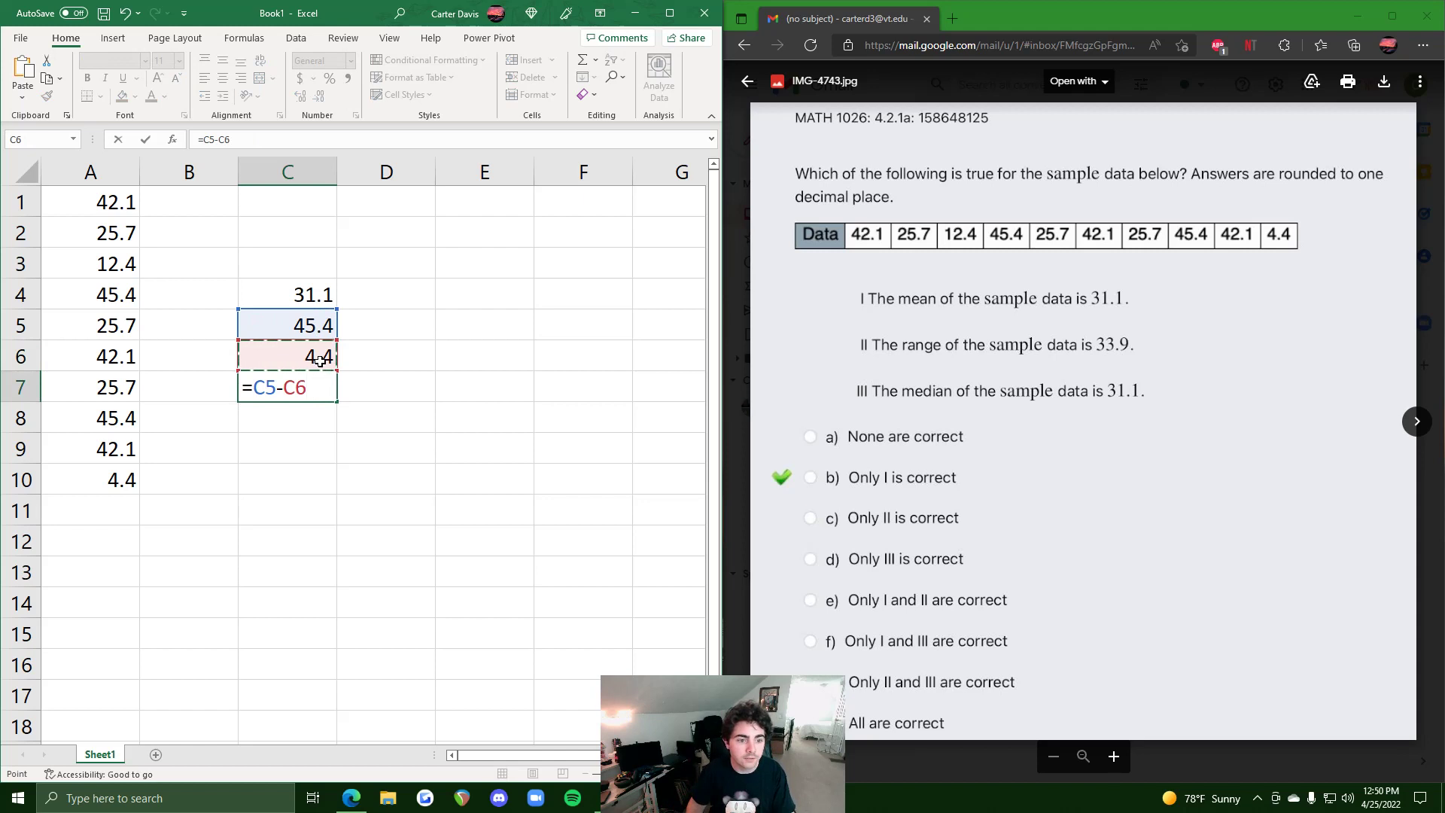
{"action": "key", "text": "Return"}
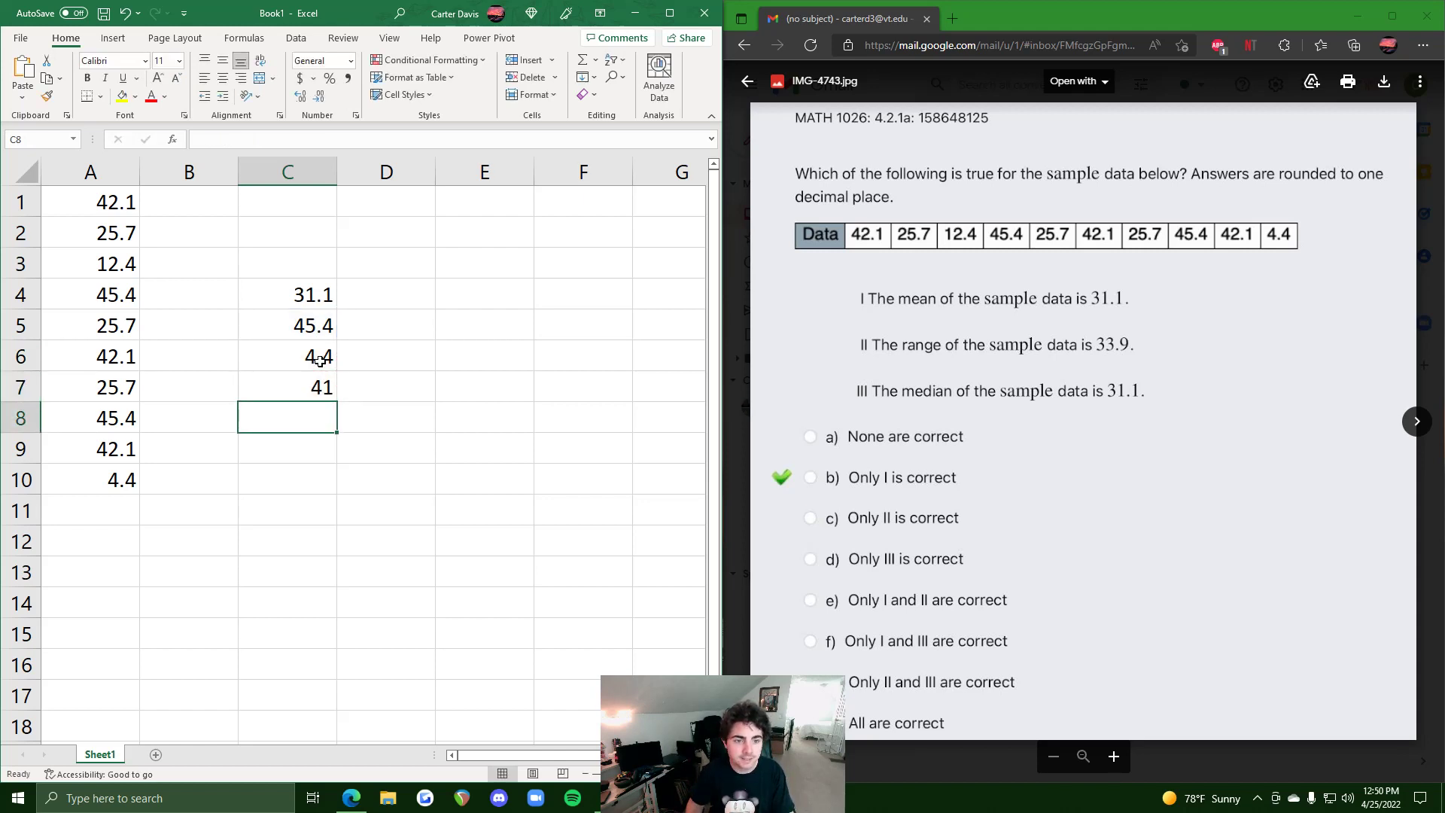
{"action": "left_click", "coordinate": [301, 391]}
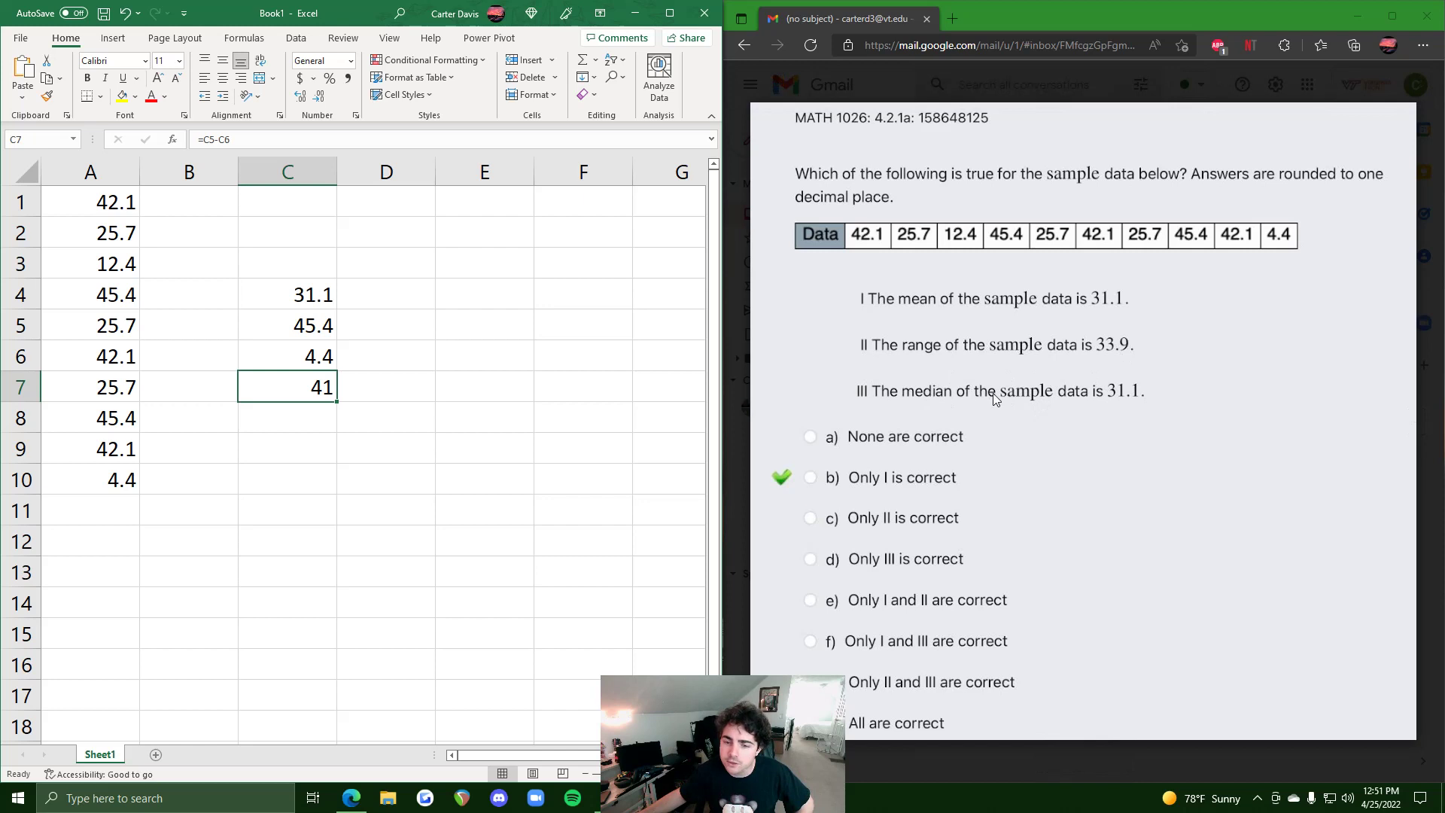
Calculate the median of the sample data in C8 with =MEDIAN(A1:A10).
{"action": "left_click", "coordinate": [283, 418]}
{"action": "type", "text": "=MED"}
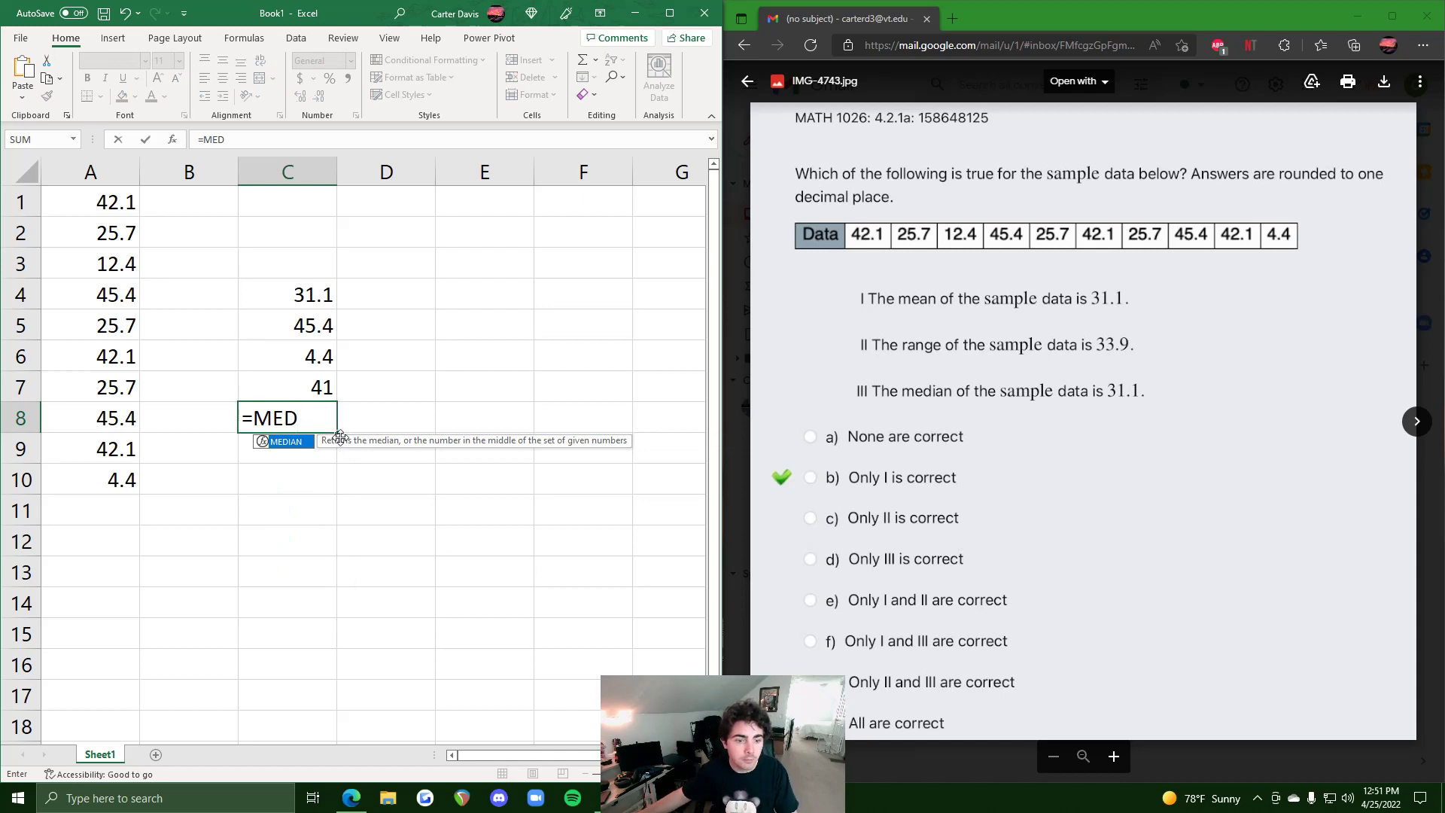
{"action": "double_click", "coordinate": [305, 444]}
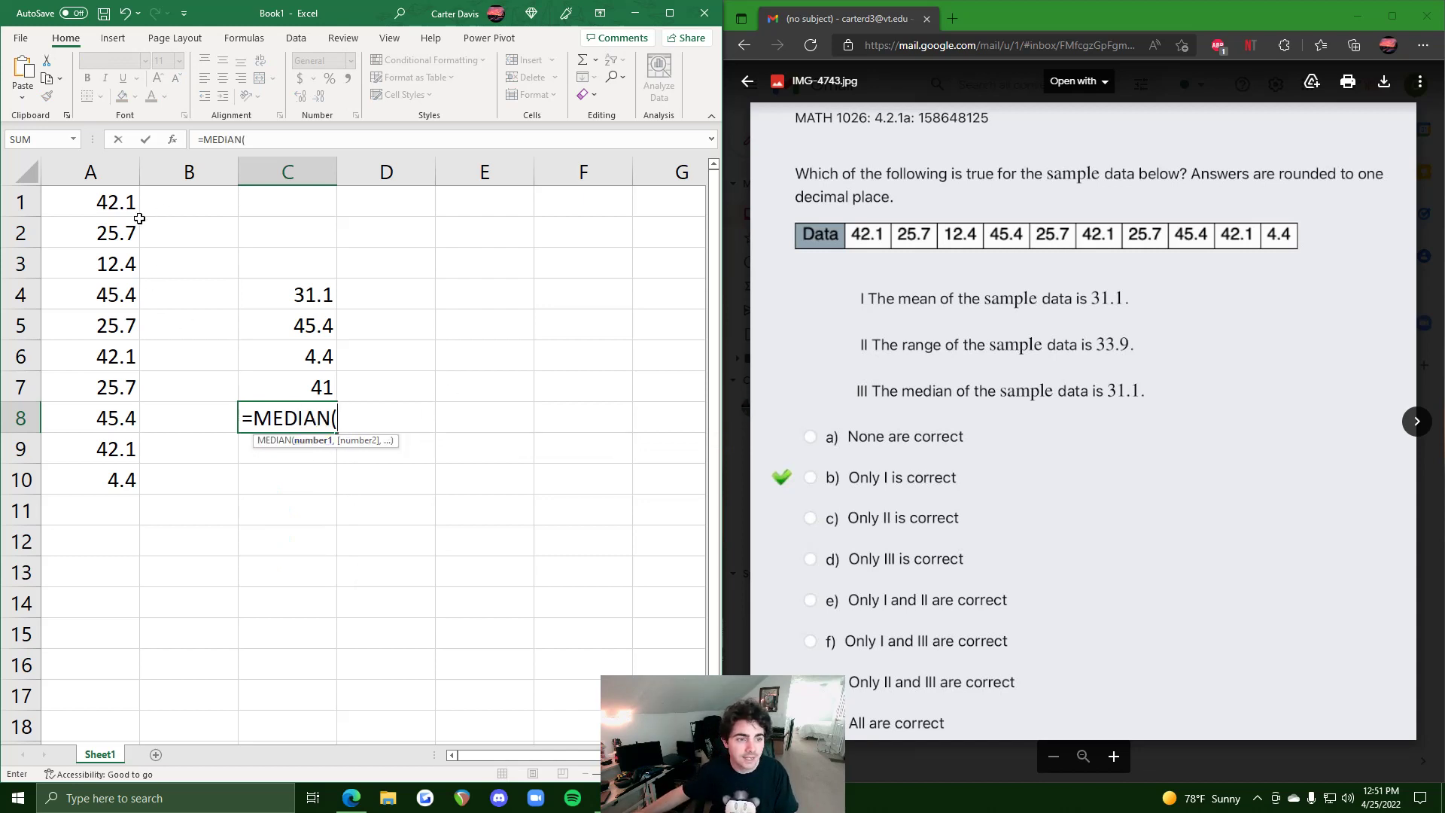
{"action": "left_click_drag", "start_coordinate": [112, 207], "coordinate": [113, 484]}
{"action": "type", "text": ")"}
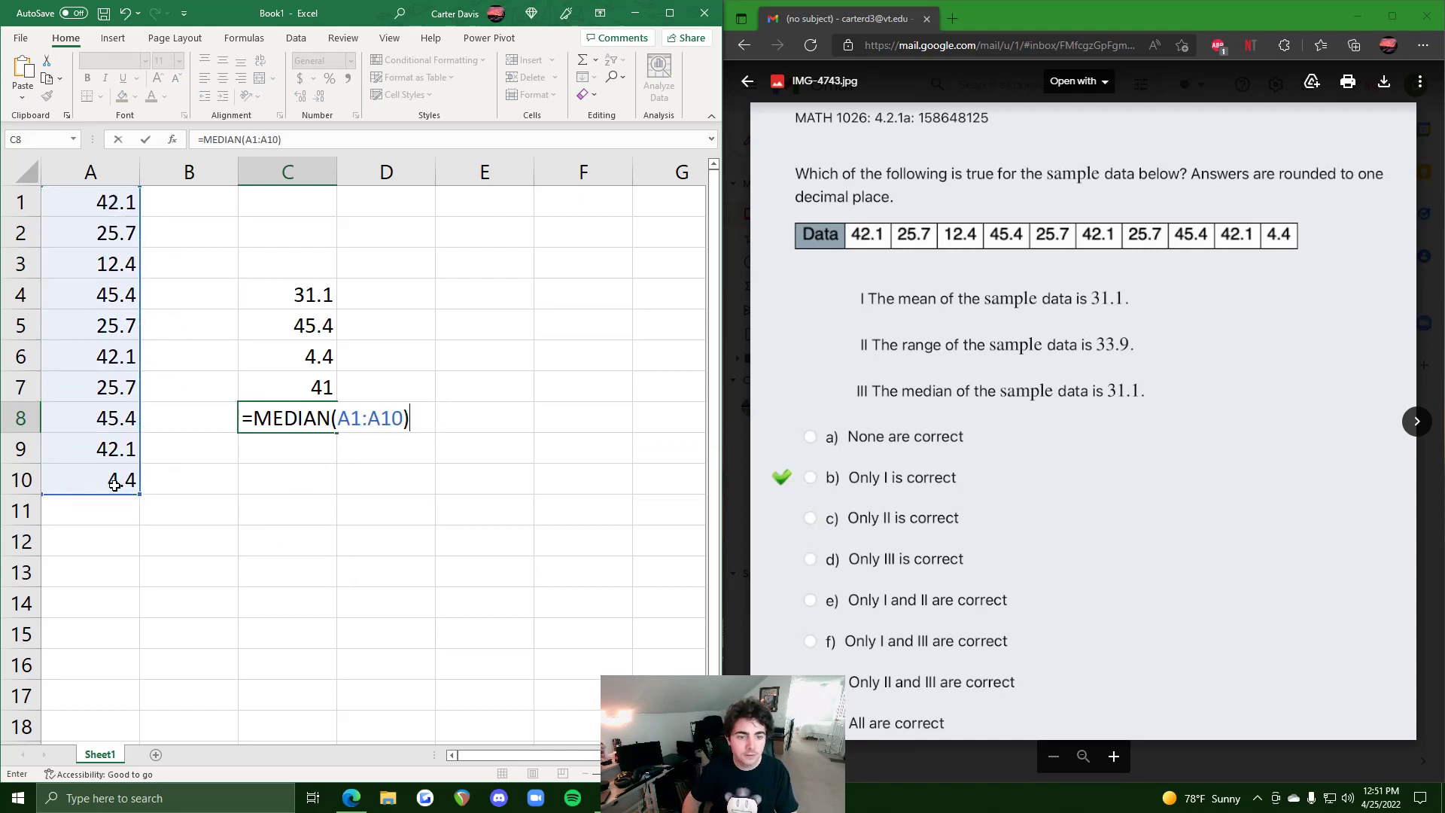
{"action": "key", "text": "Return"}
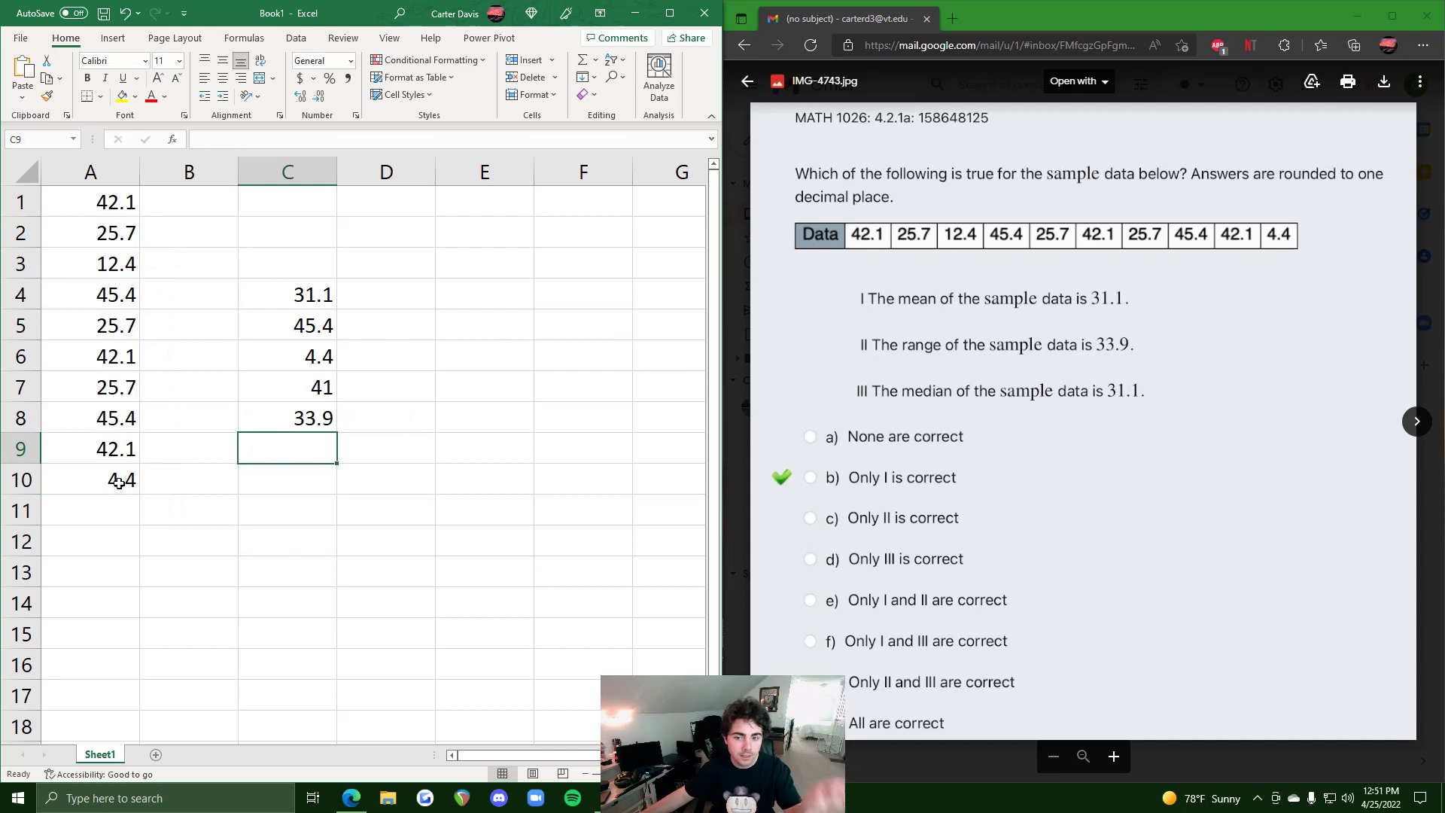
{"action": "left_click", "coordinate": [280, 419]}
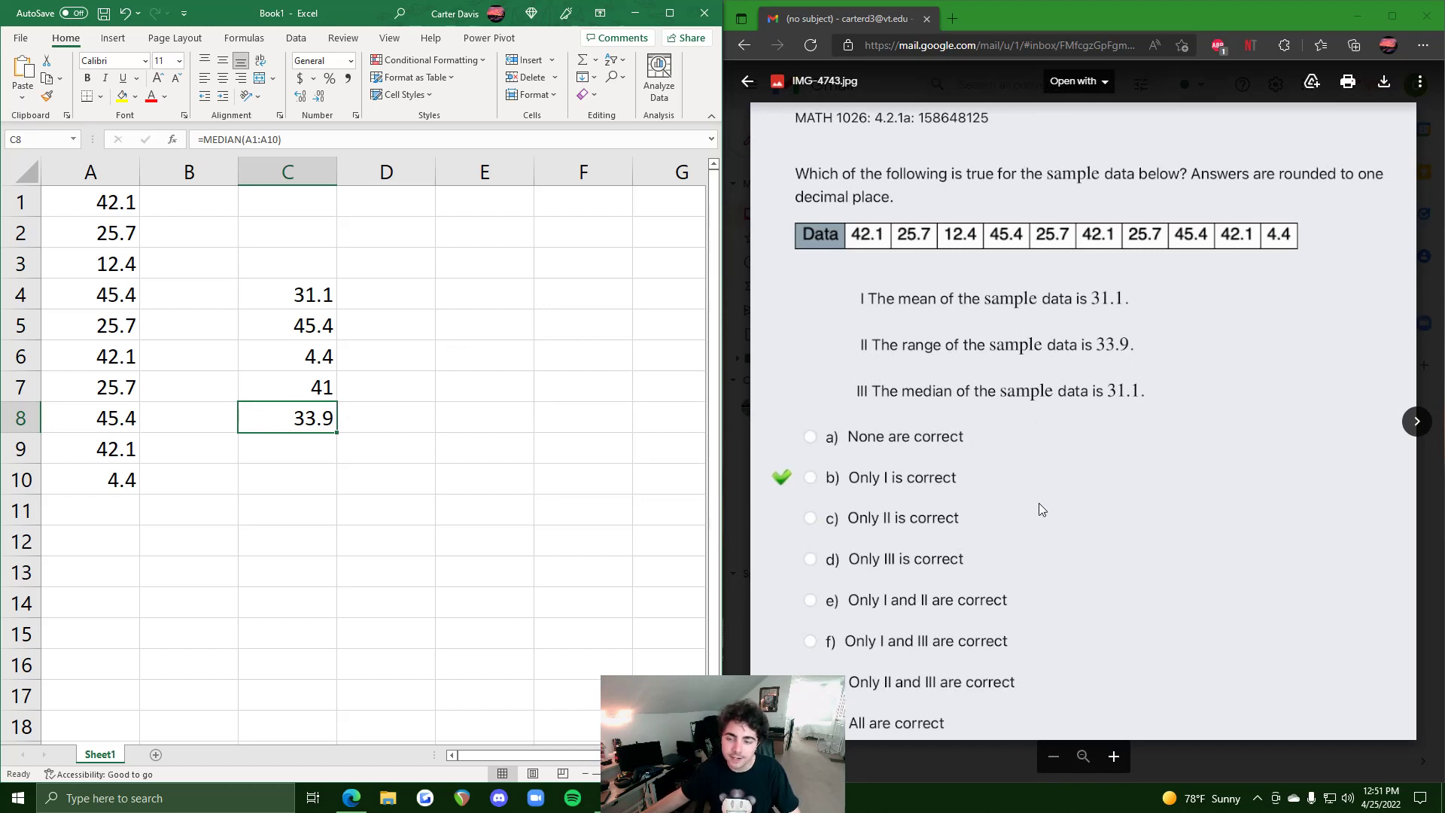
Show the next question image, IMG-4744.jpg, and clear the previous data and results from the worksheet.
{"action": "left_click", "coordinate": [1416, 422]}
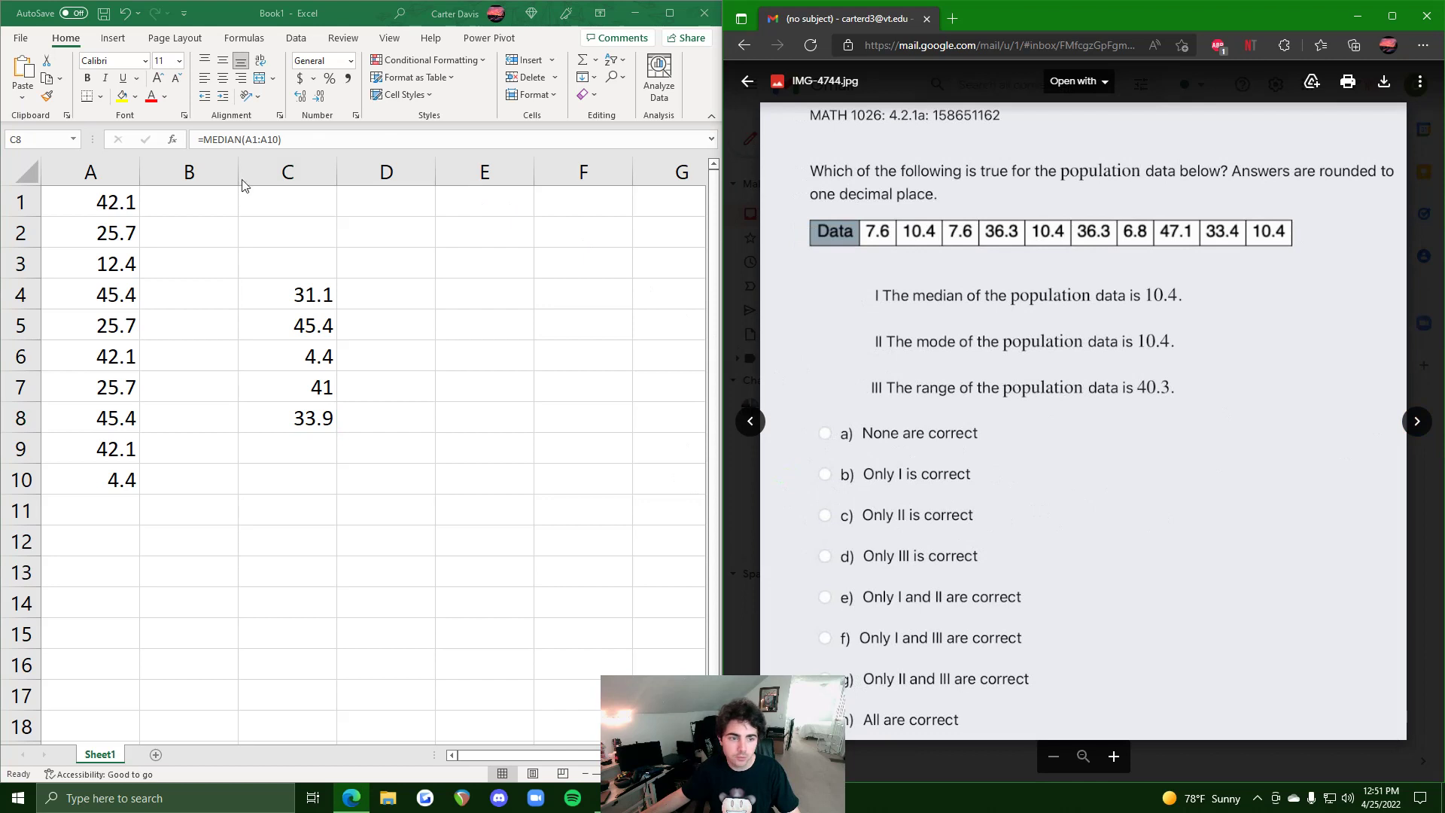
{"action": "left_click", "coordinate": [301, 410]}
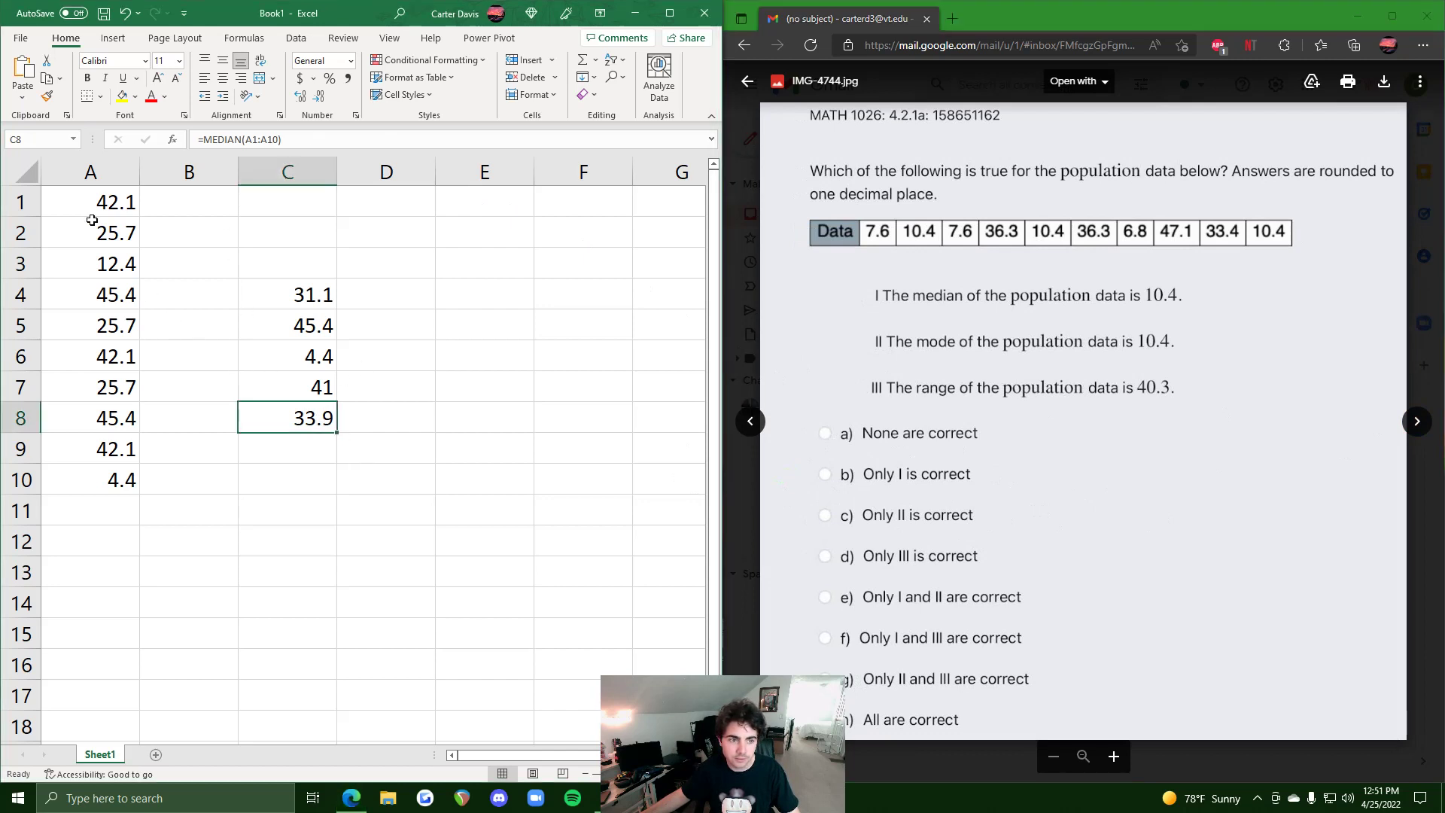
{"action": "left_click_drag", "start_coordinate": [292, 422], "coordinate": [45, 200]}
{"action": "key", "text": "Delete"}
{"action": "left_click_drag", "start_coordinate": [177, 384], "coordinate": [48, 584]}
{"action": "key", "text": "Delete"}
Enter the first five population values 7.6, 10.4, 7.6, 36.3 and 10.4 in cells A1:A5.
{"action": "left_click", "coordinate": [90, 202]}
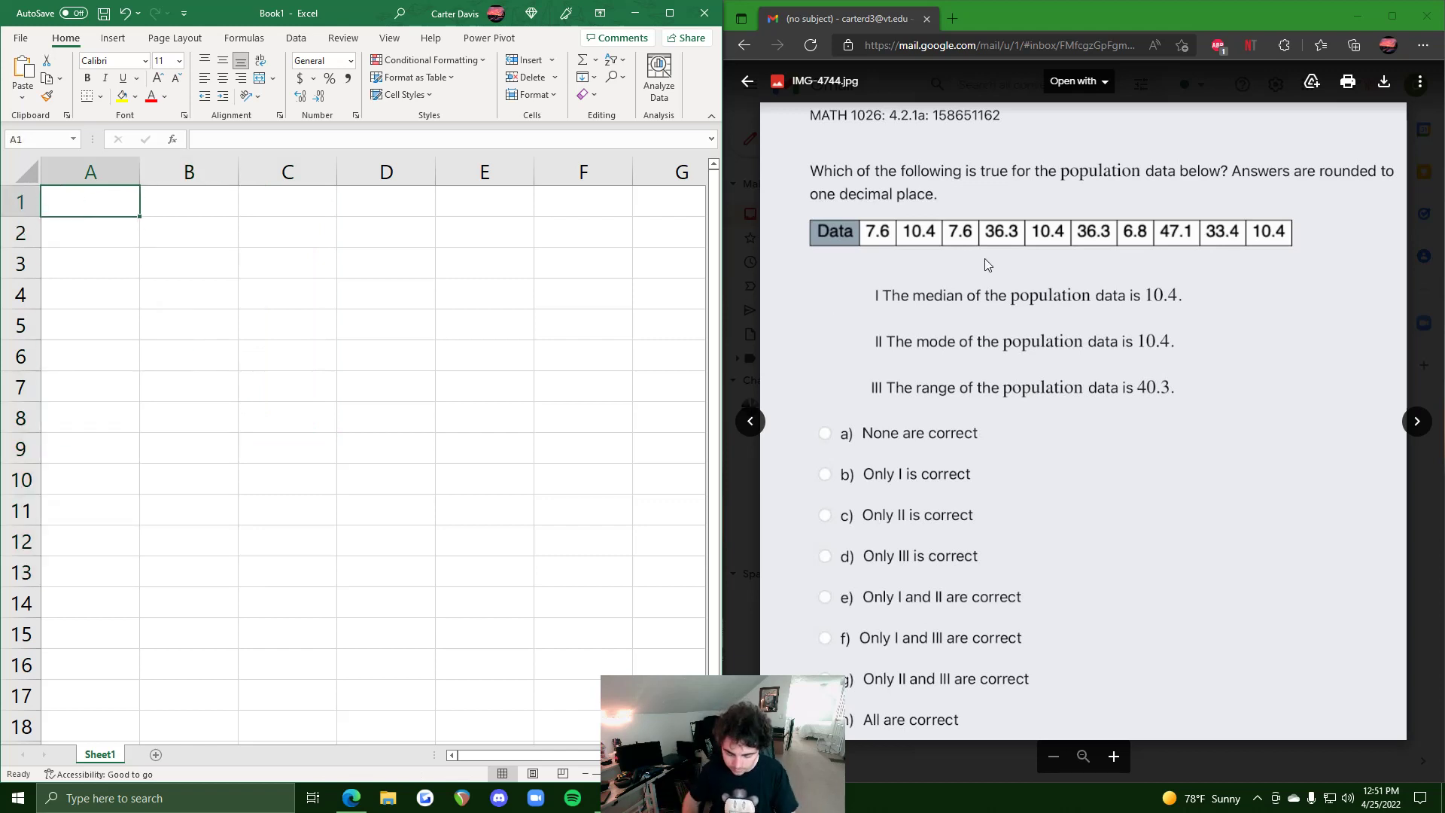
{"action": "type", "text": "7.6"}
{"action": "key", "text": "Return"}
{"action": "type", "text": "10.4"}
{"action": "key", "text": "Return"}
{"action": "type", "text": "7.6"}
{"action": "key", "text": "Return"}
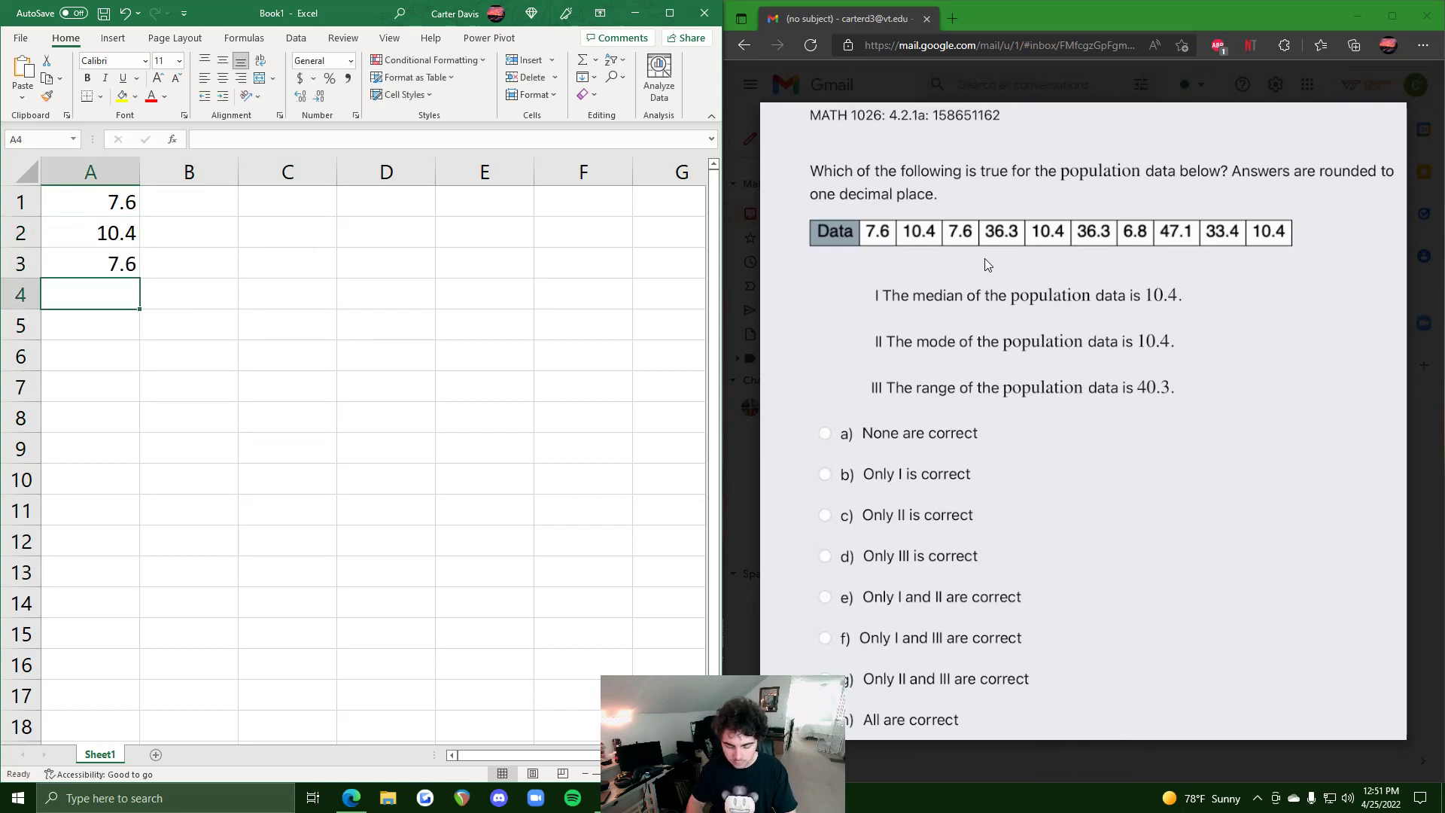
{"action": "type", "text": "36.3"}
{"action": "key", "text": "Return"}
{"action": "type", "text": "10.4"}
{"action": "key", "text": "Return"}
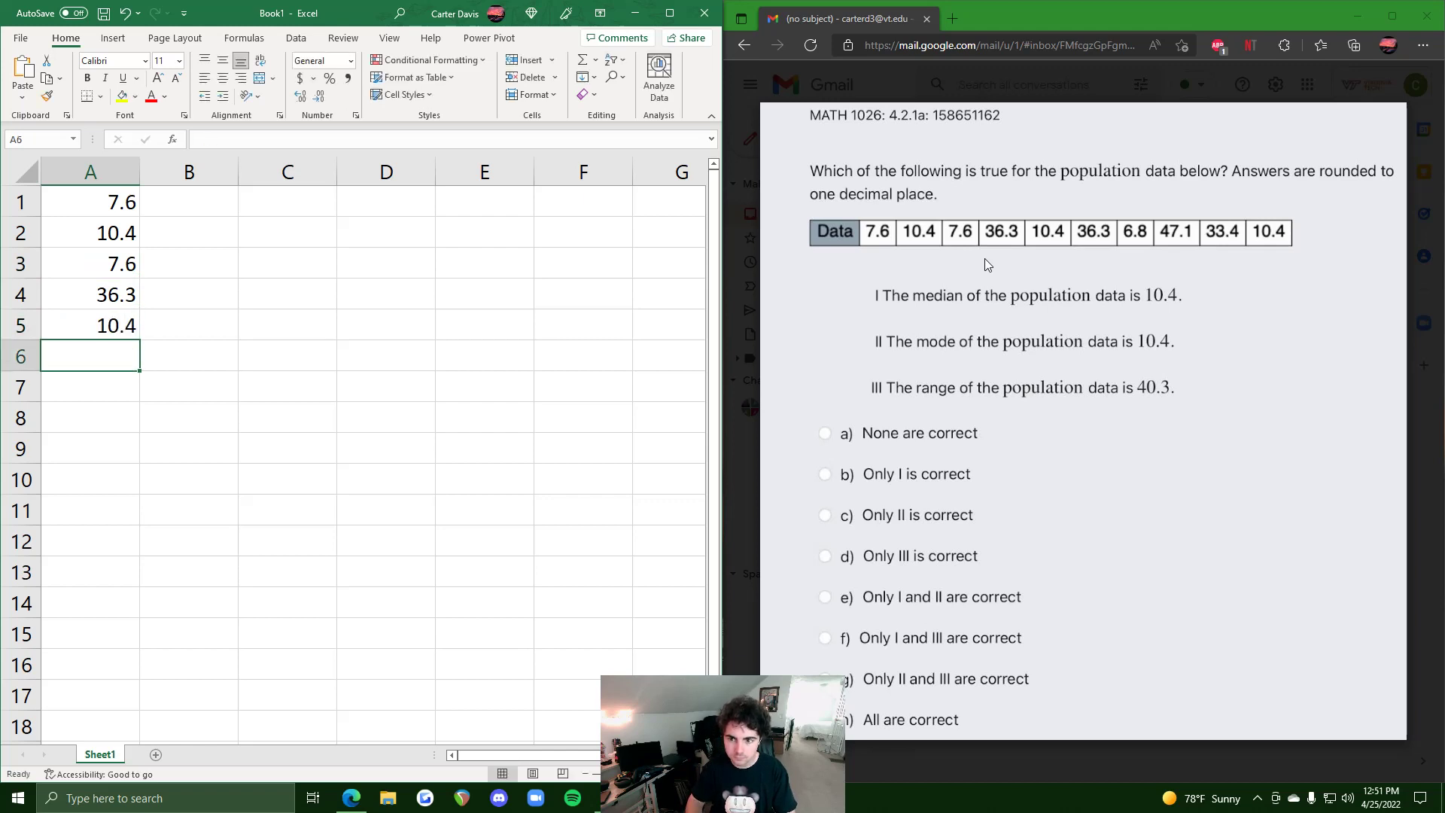
Enter the remaining population values 36.3, 6.8, 47.1, 33.4 and 10.4 in cells A6:A10.
{"action": "type", "text": "36."}
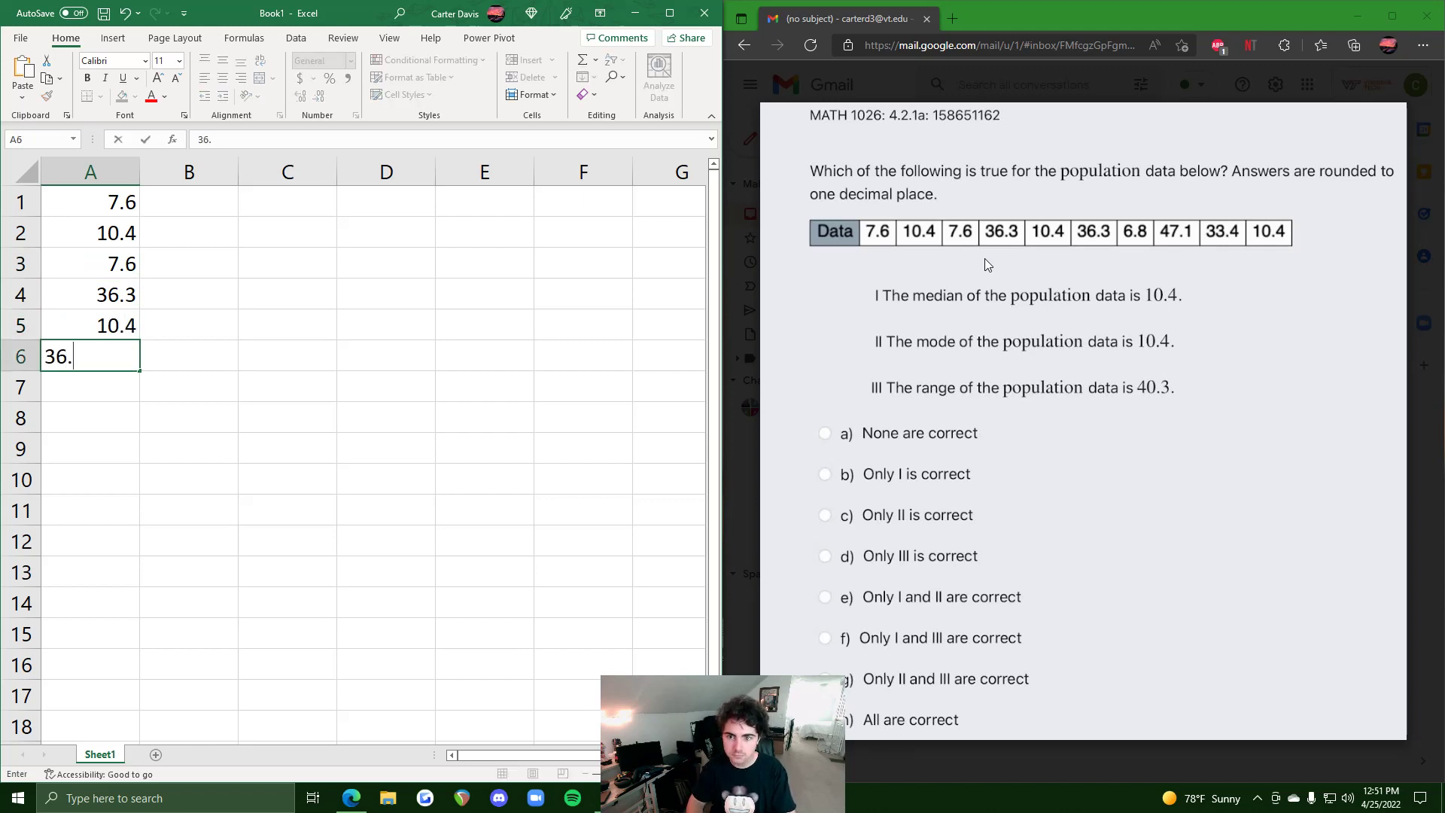
{"action": "type", "text": "3"}
{"action": "key", "text": "Return"}
{"action": "type", "text": "6.8"}
{"action": "key", "text": "Return"}
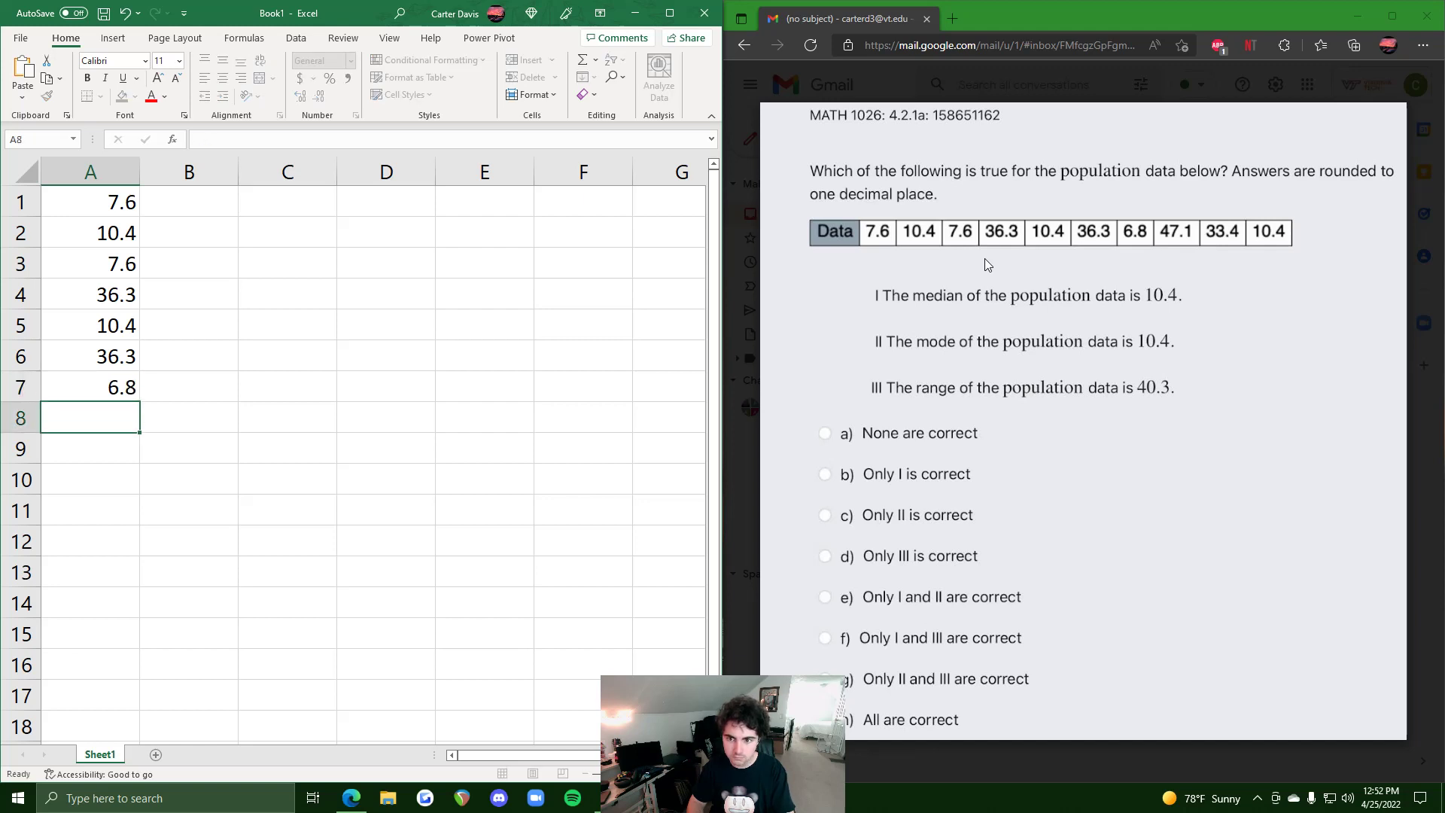
{"action": "type", "text": "47.1"}
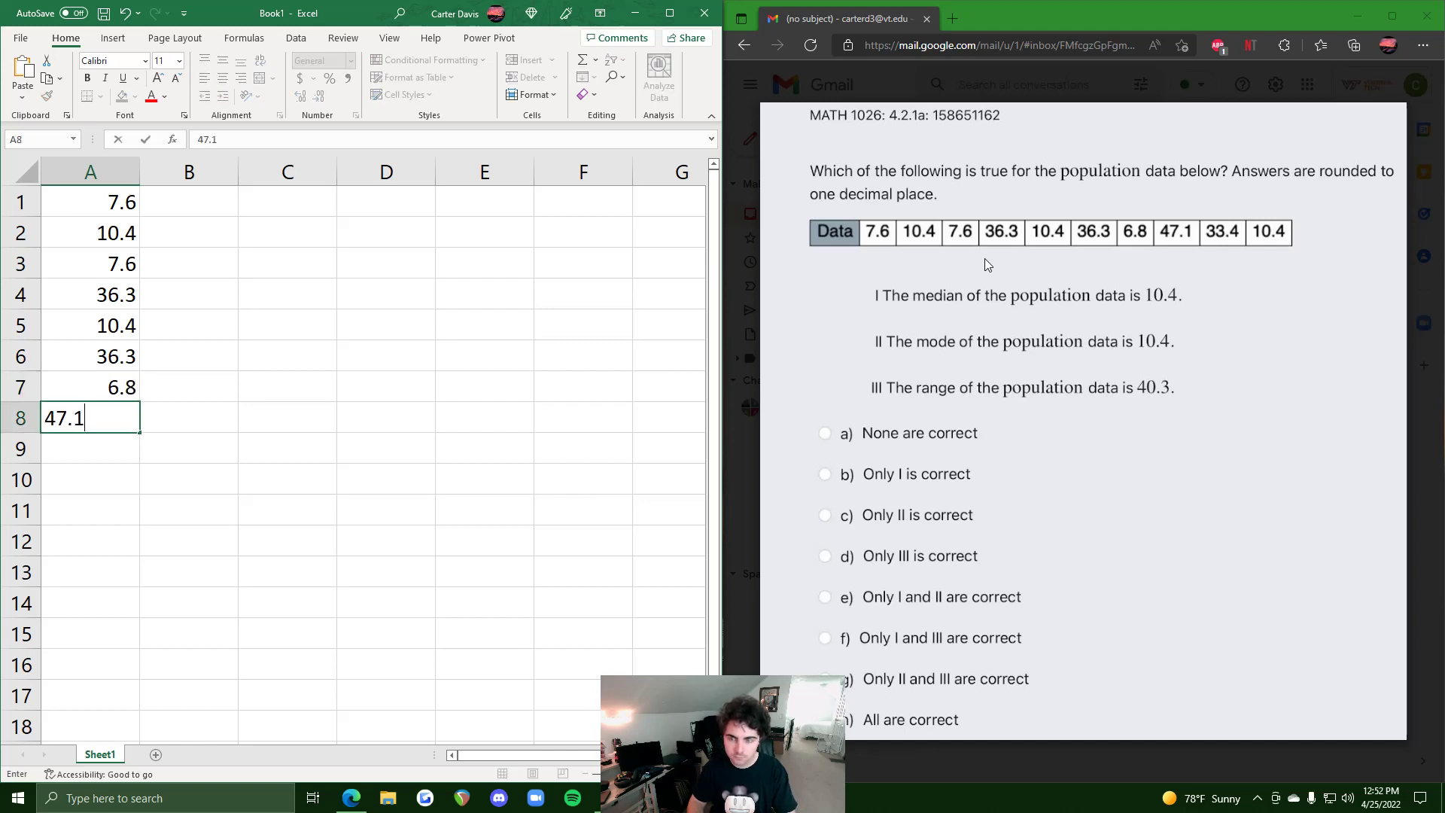
{"action": "key", "text": "Return"}
{"action": "type", "text": "33.4"}
{"action": "key", "text": "Return"}
{"action": "type", "text": "1"}
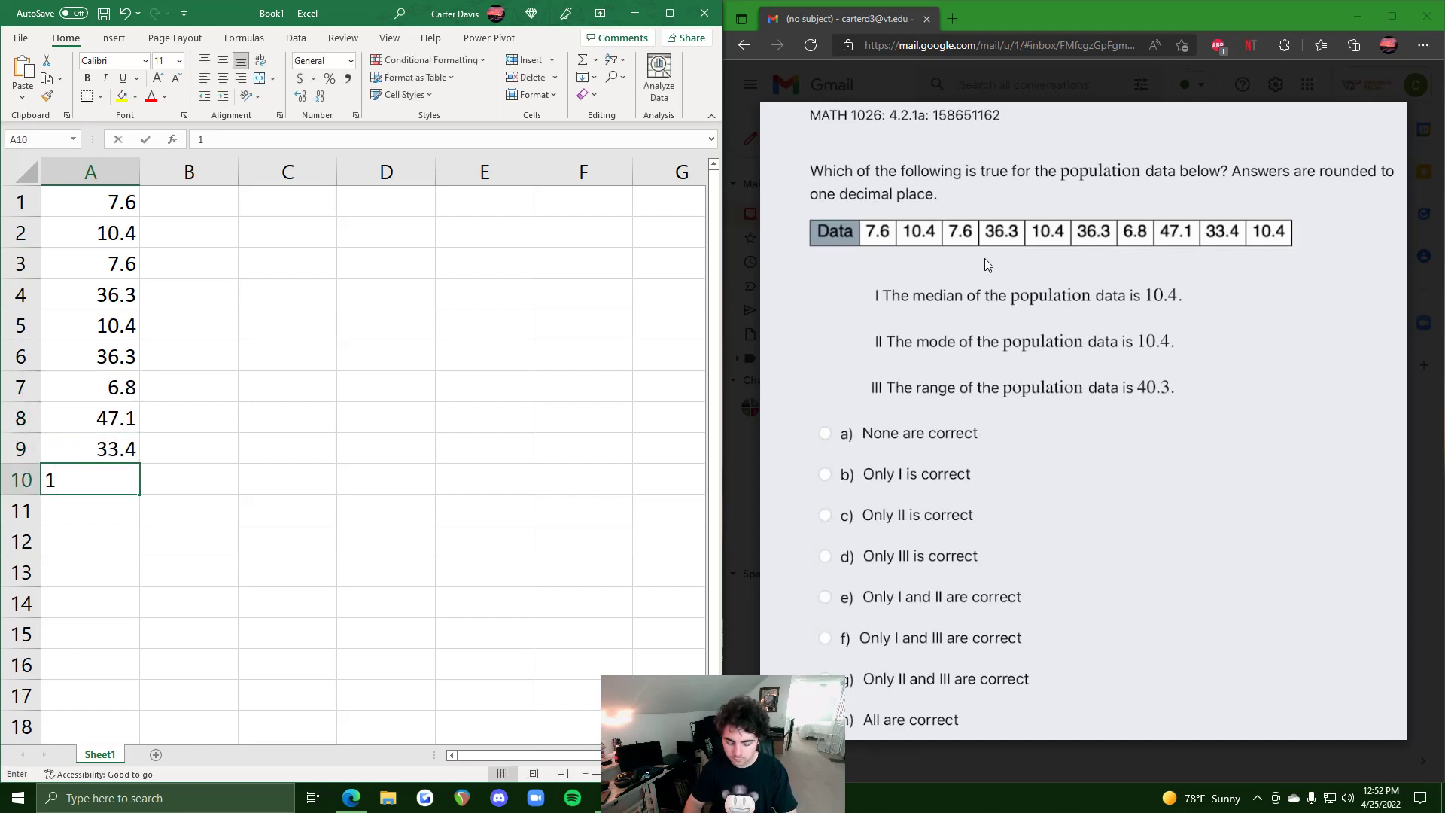
{"action": "type", "text": "0.4"}
{"action": "key", "text": "Return"}
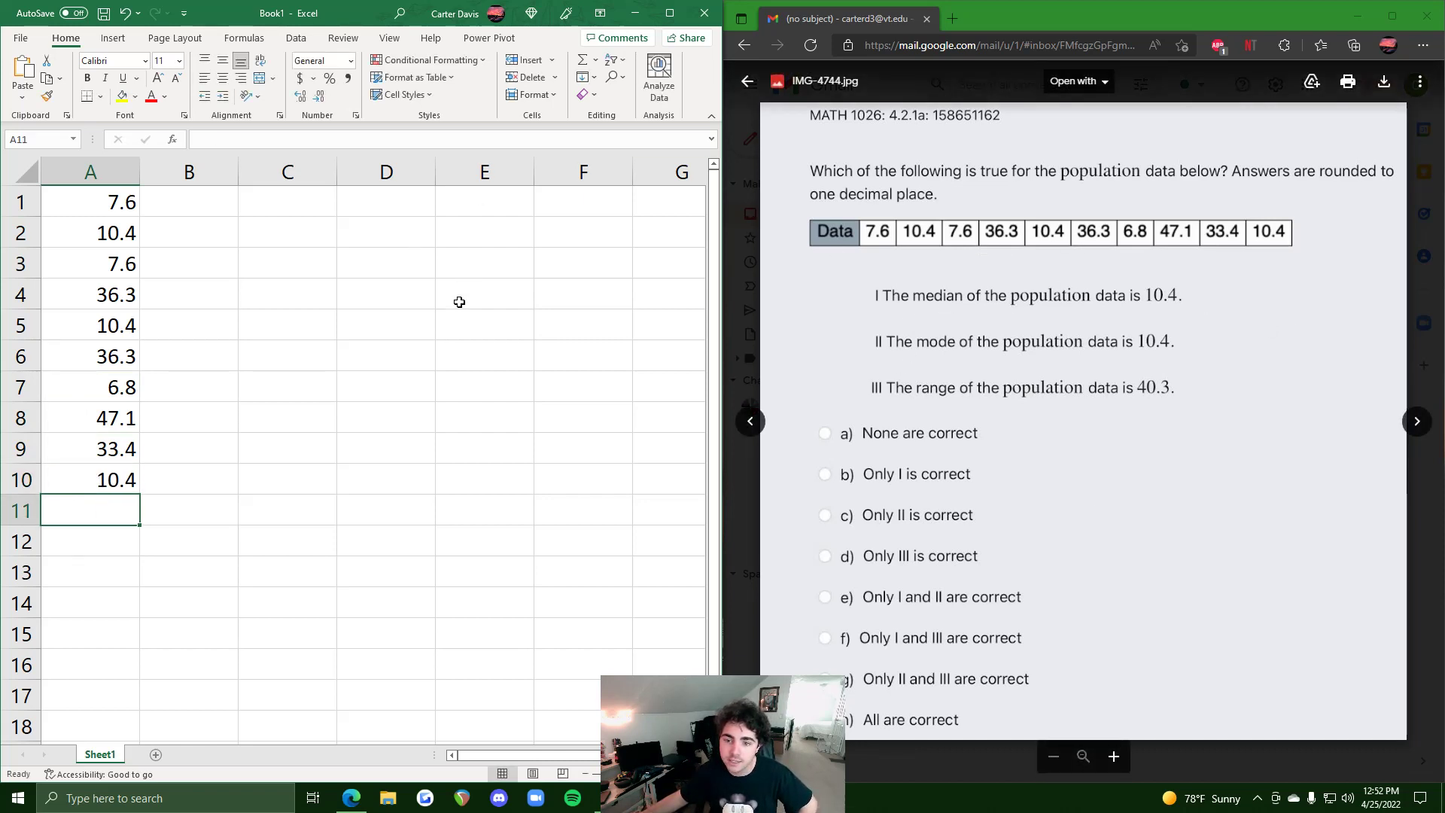
Calculate the median of the population data in C5 with =MEDIAN(A1:A10).
{"action": "left_click", "coordinate": [300, 332]}
{"action": "type", "text": "="}
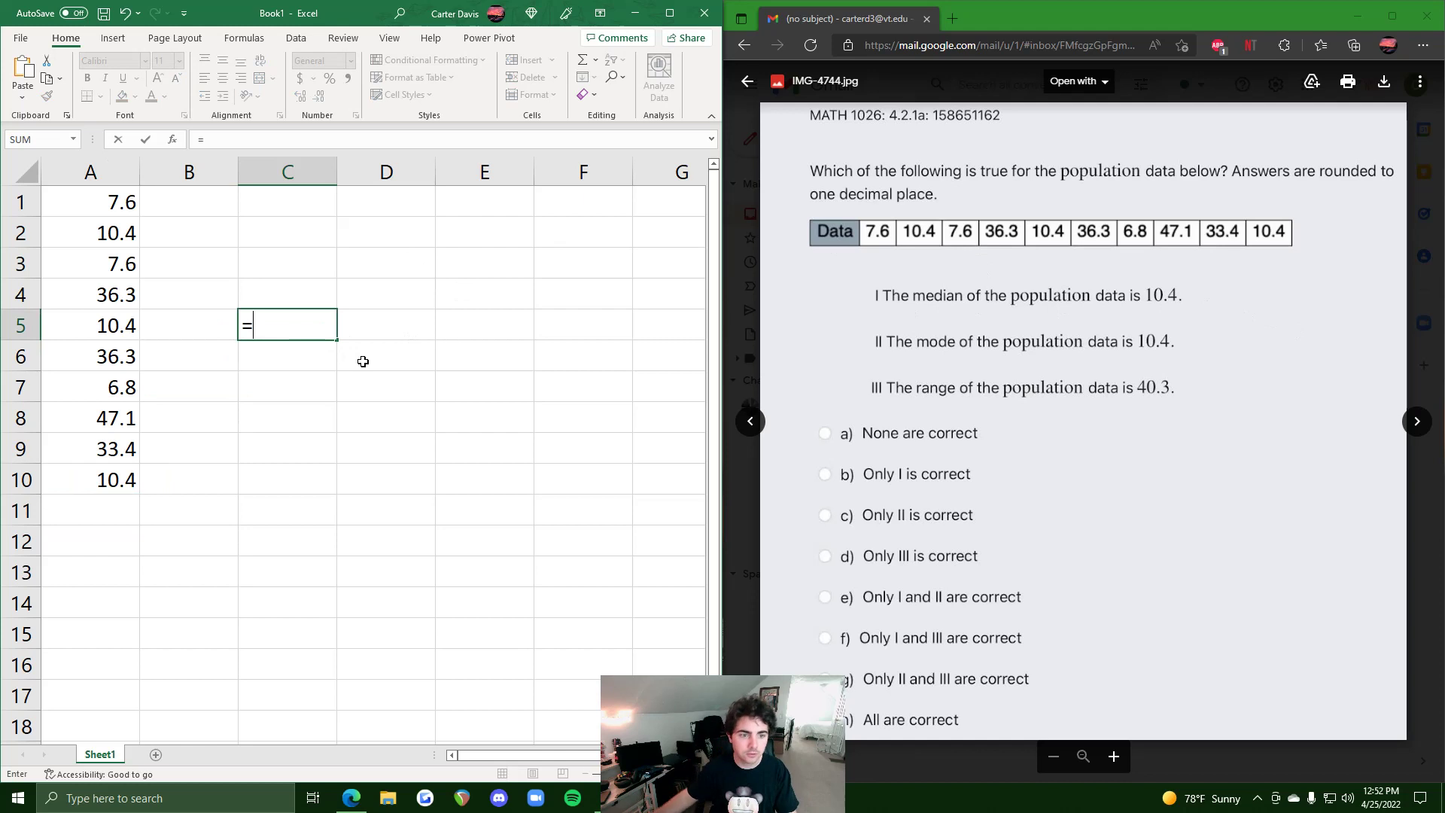
{"action": "type", "text": "ME"}
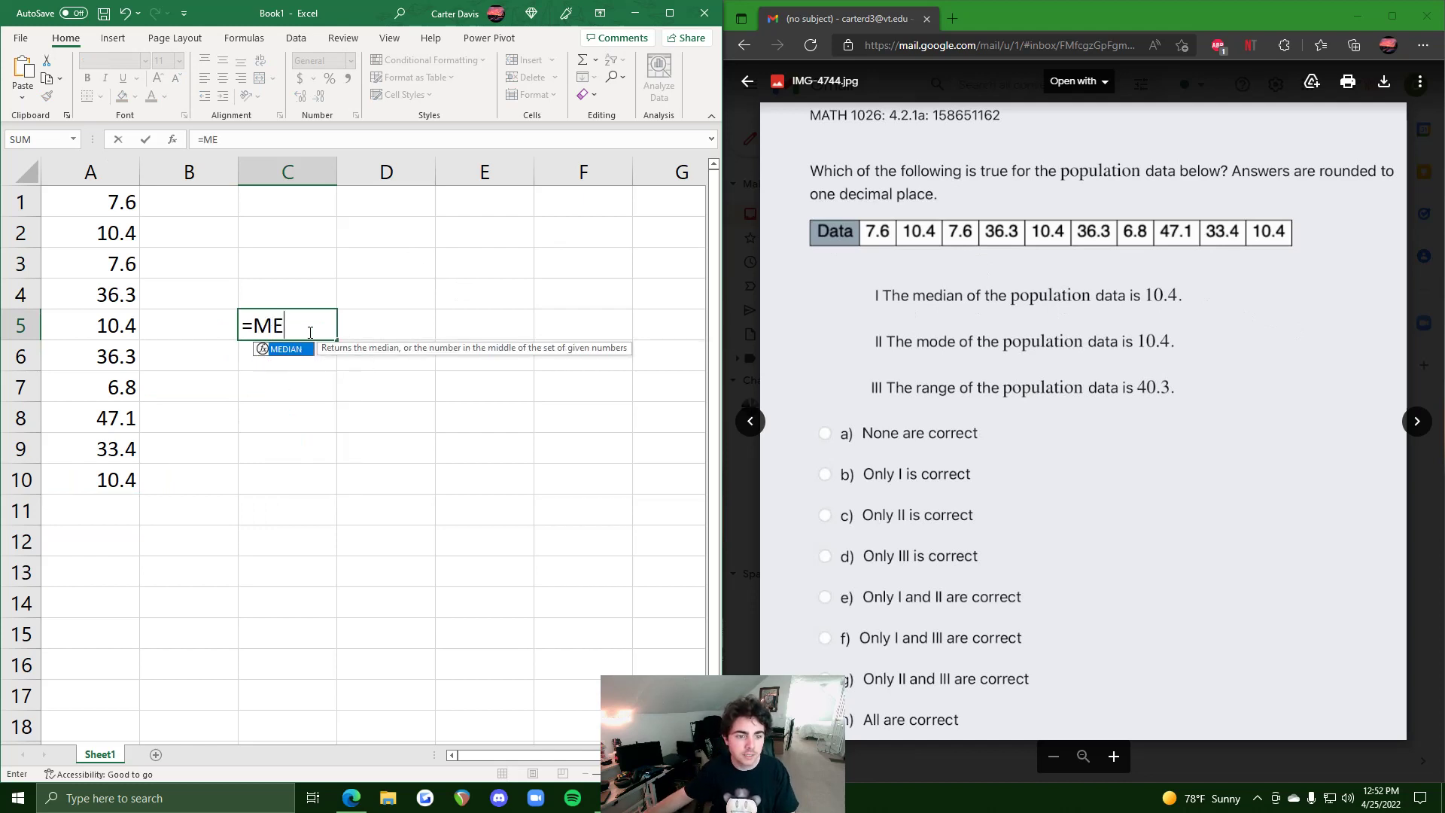
{"action": "double_click", "coordinate": [294, 354]}
{"action": "left_click_drag", "start_coordinate": [105, 209], "coordinate": [104, 472]}
{"action": "key", "text": "Return"}
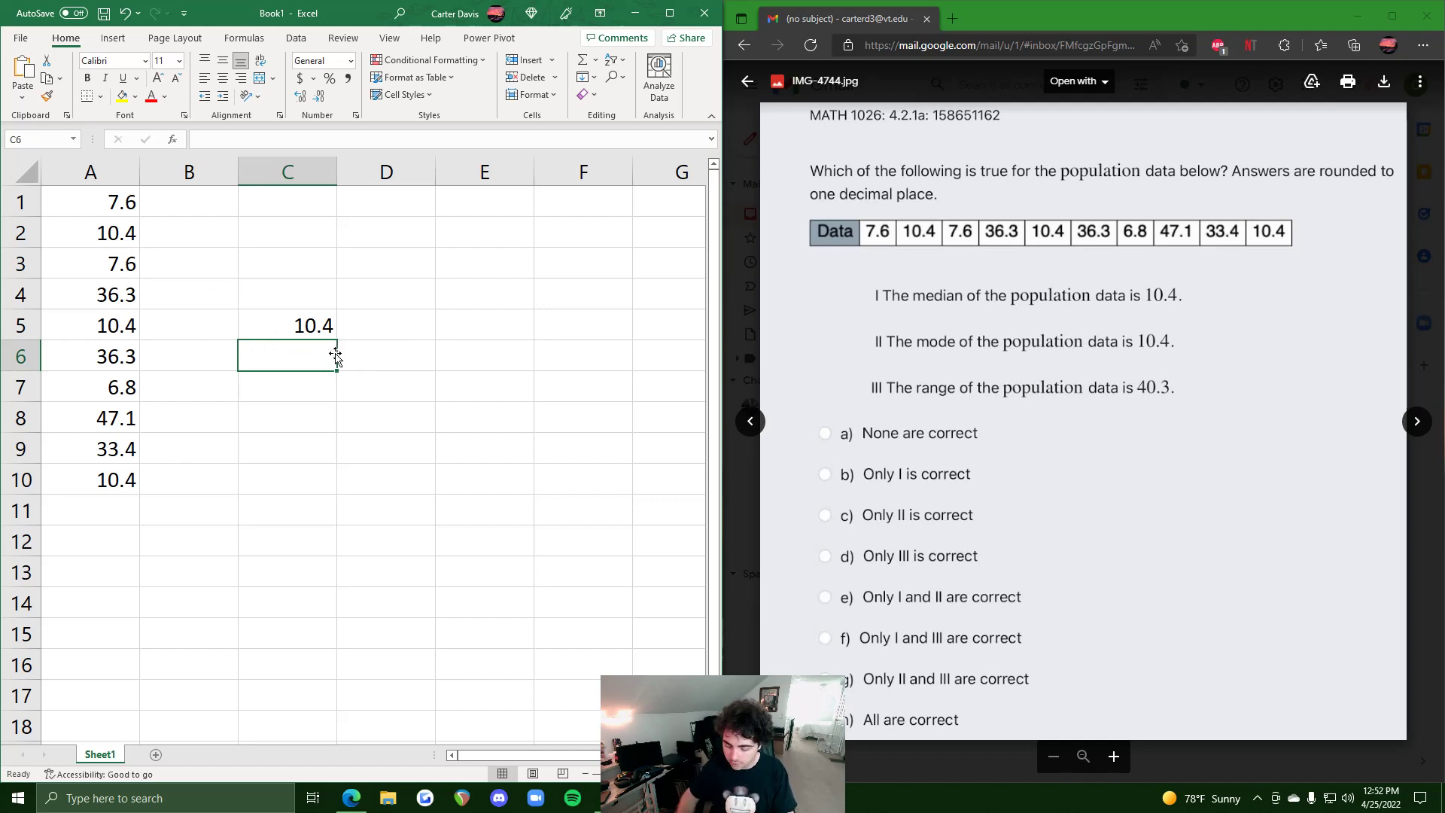
Calculate the mode of the population data in C6 with =MODE(A1:A10).
{"action": "type", "text": "="}
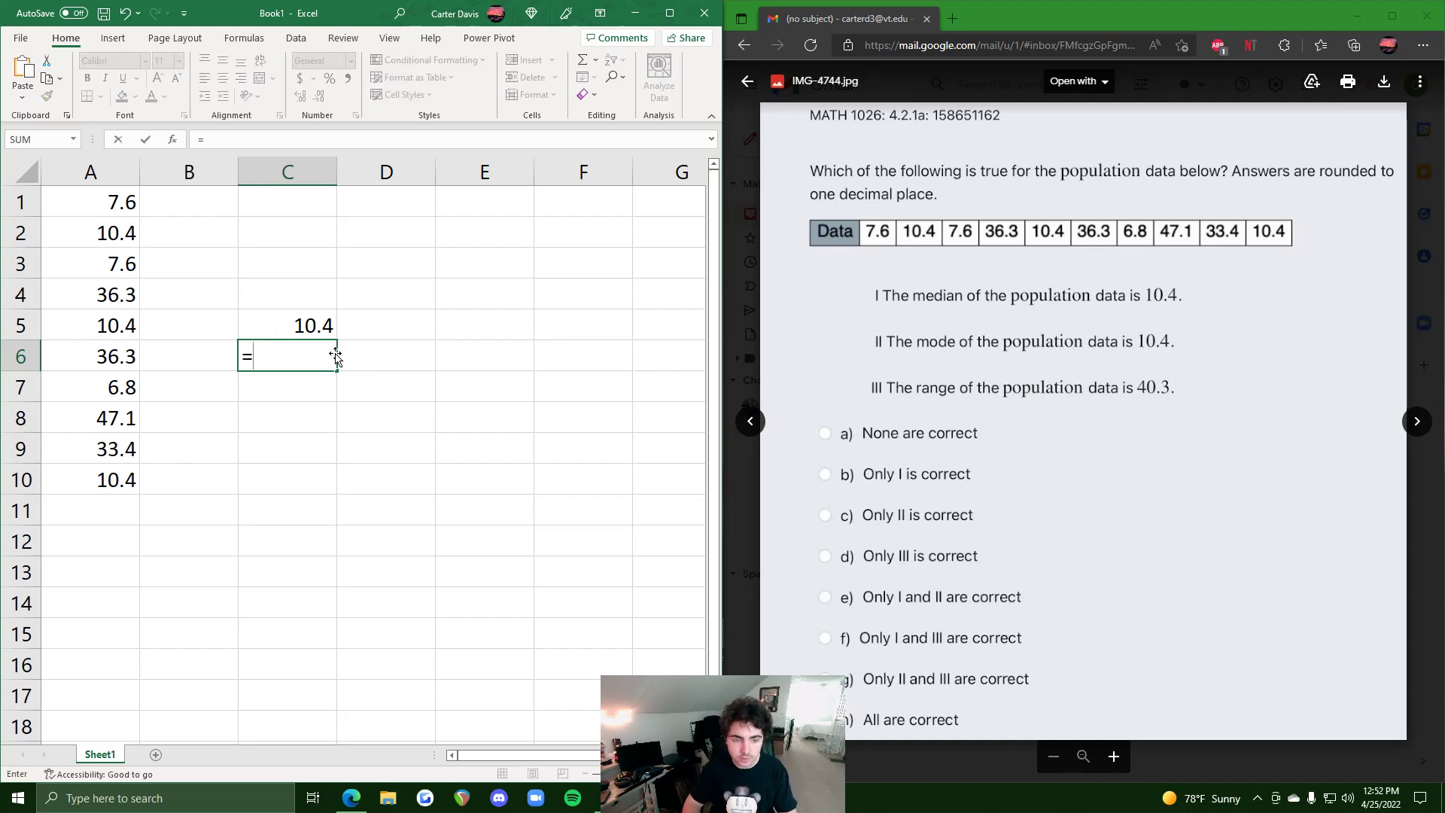
{"action": "type", "text": "MODE"}
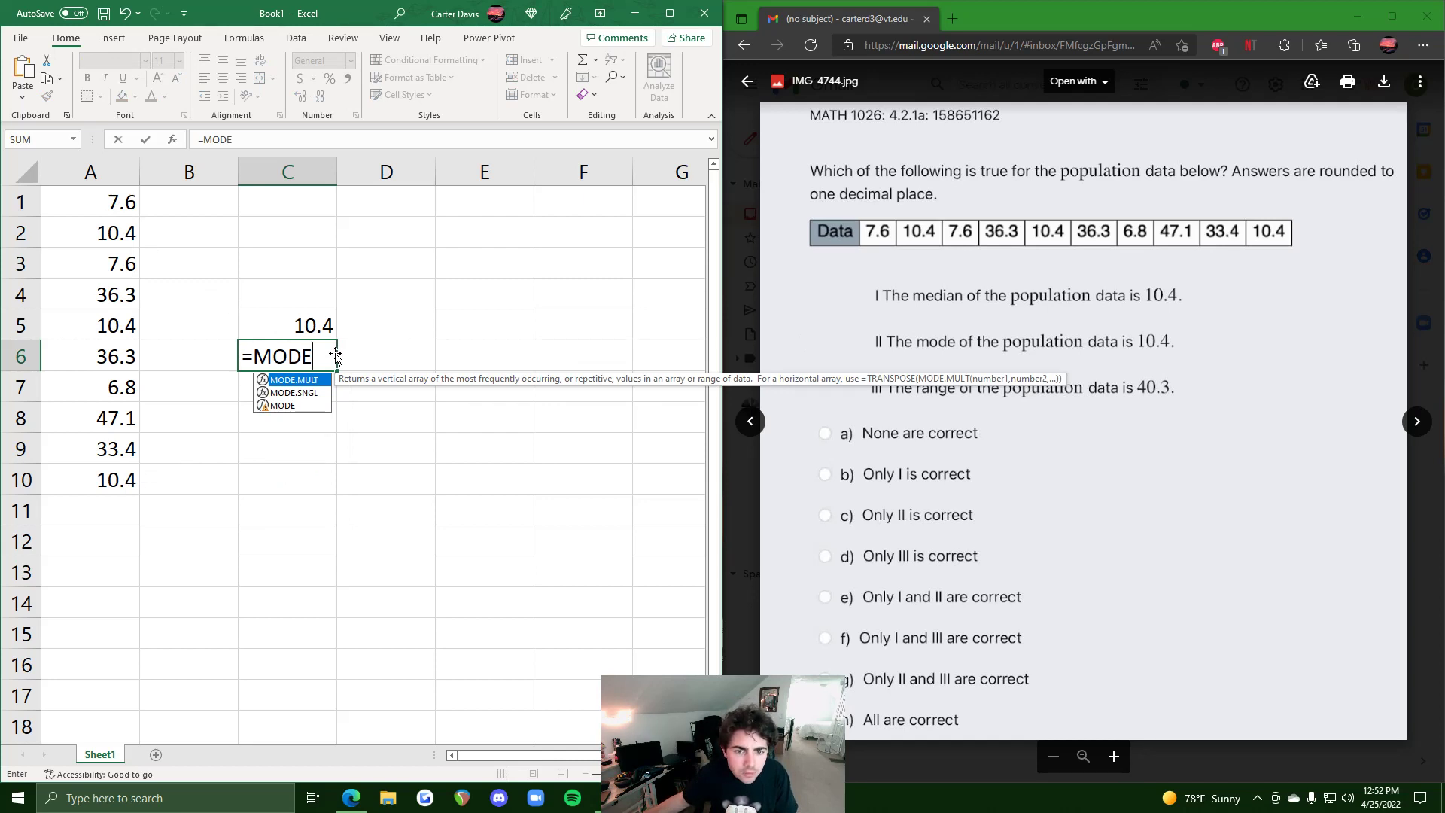
{"action": "double_click", "coordinate": [294, 409]}
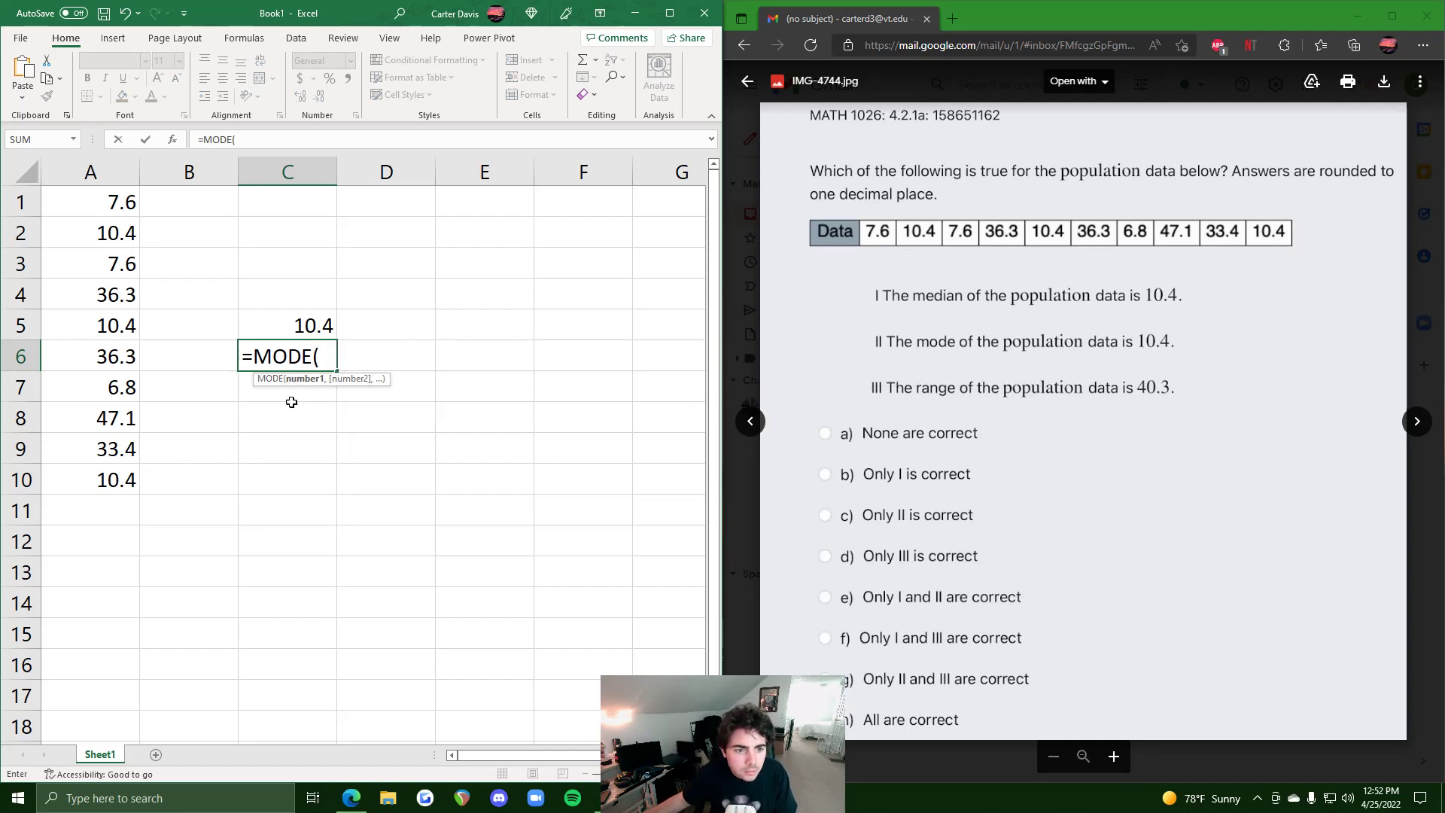
{"action": "left_click_drag", "start_coordinate": [101, 201], "coordinate": [98, 469]}
{"action": "type", "text": ")"}
{"action": "key", "text": "Return"}
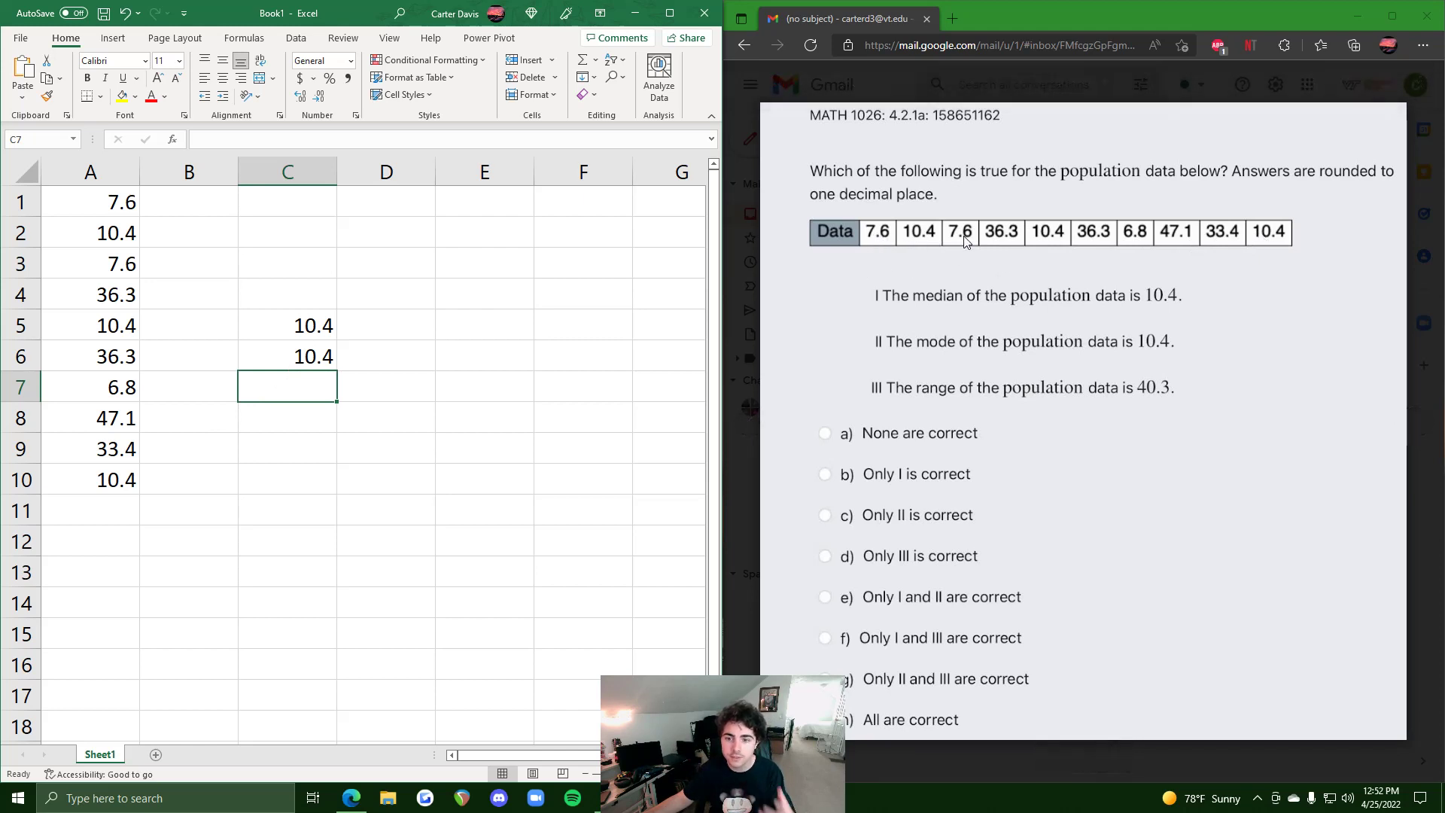
{"action": "left_click", "coordinate": [305, 356]}
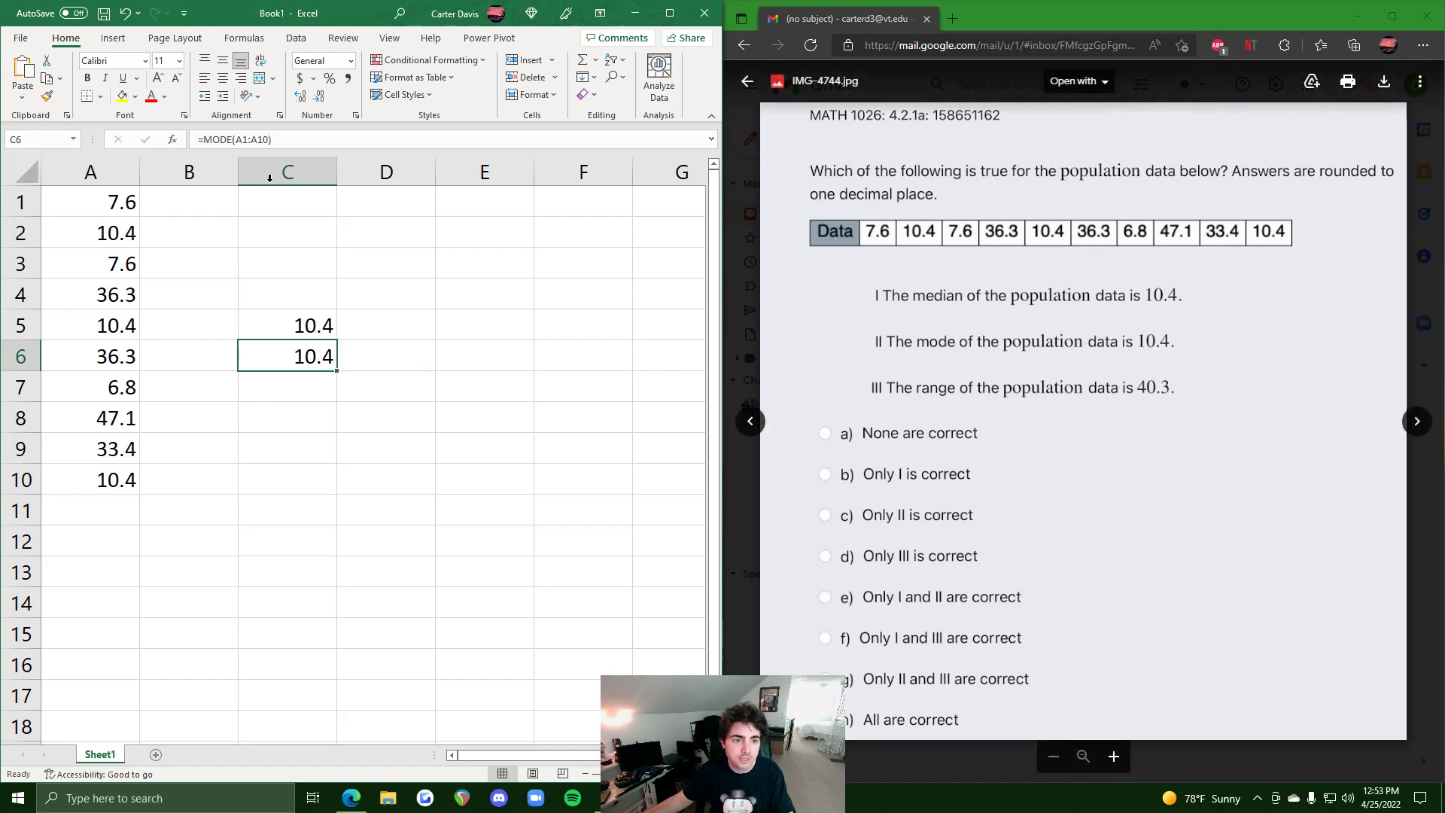
{"action": "triple_click", "coordinate": [294, 144]}
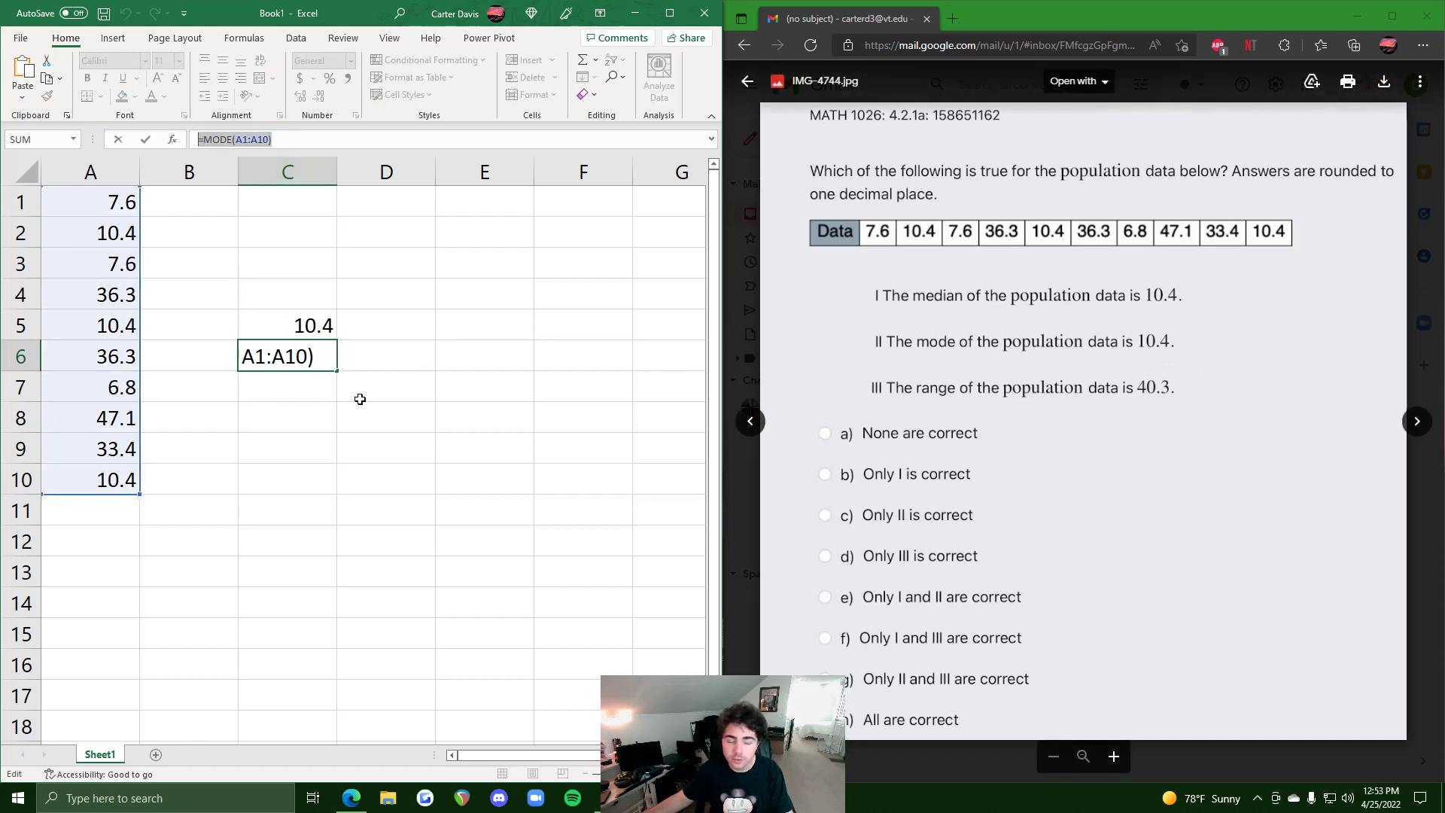
{"action": "type", "text": "="}
{"action": "left_click", "coordinate": [386, 359]}
{"action": "double_click", "coordinate": [256, 144]}
{"action": "key", "text": "ctrl+v"}
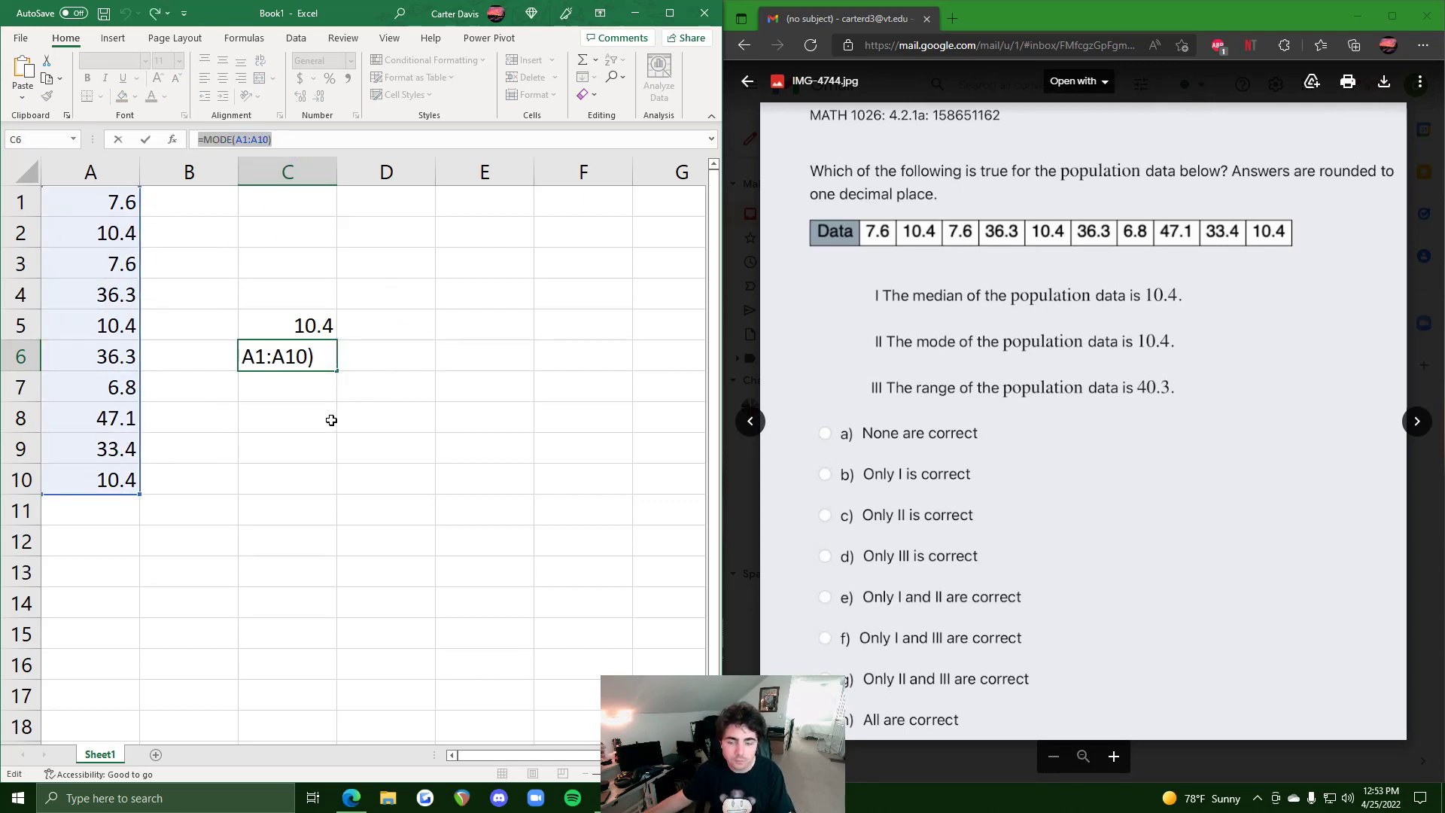
{"action": "key", "text": "Return"}
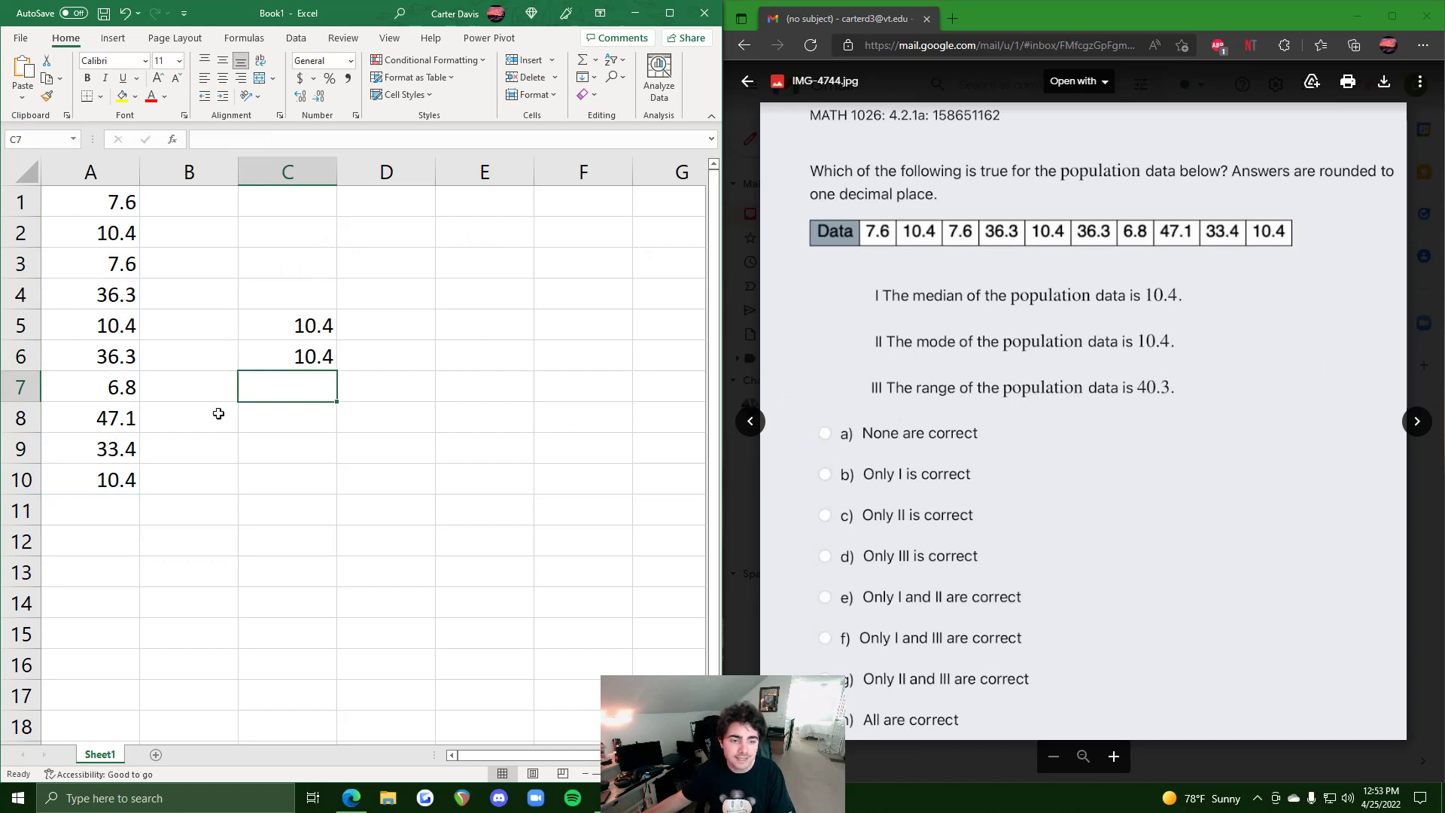
Calculate the range of the population data in C8 with the single formula =MAX(A1:A10)-MIN(A1:A10).
{"action": "left_click", "coordinate": [269, 414]}
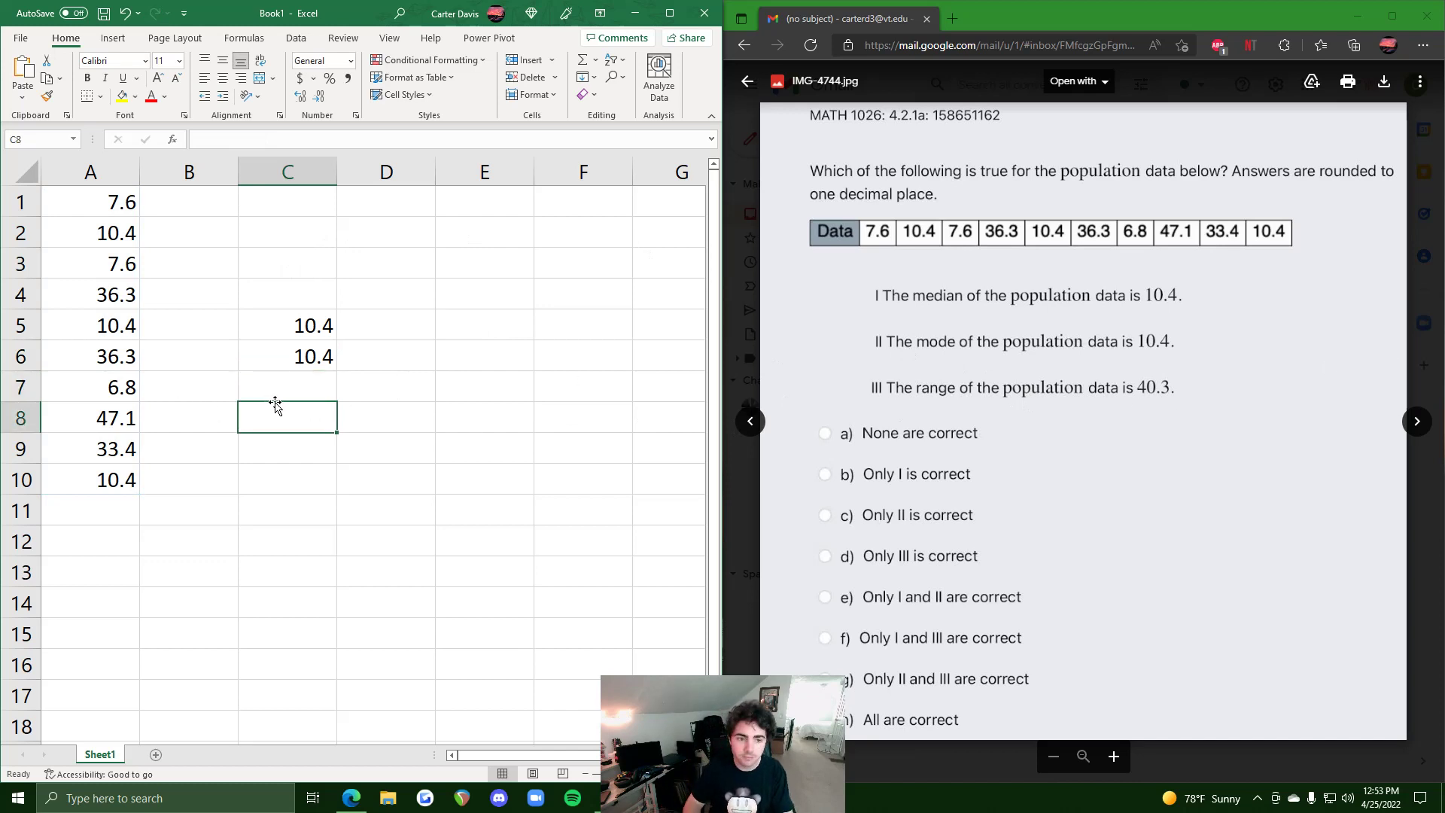
{"action": "type", "text": "=MAX"}
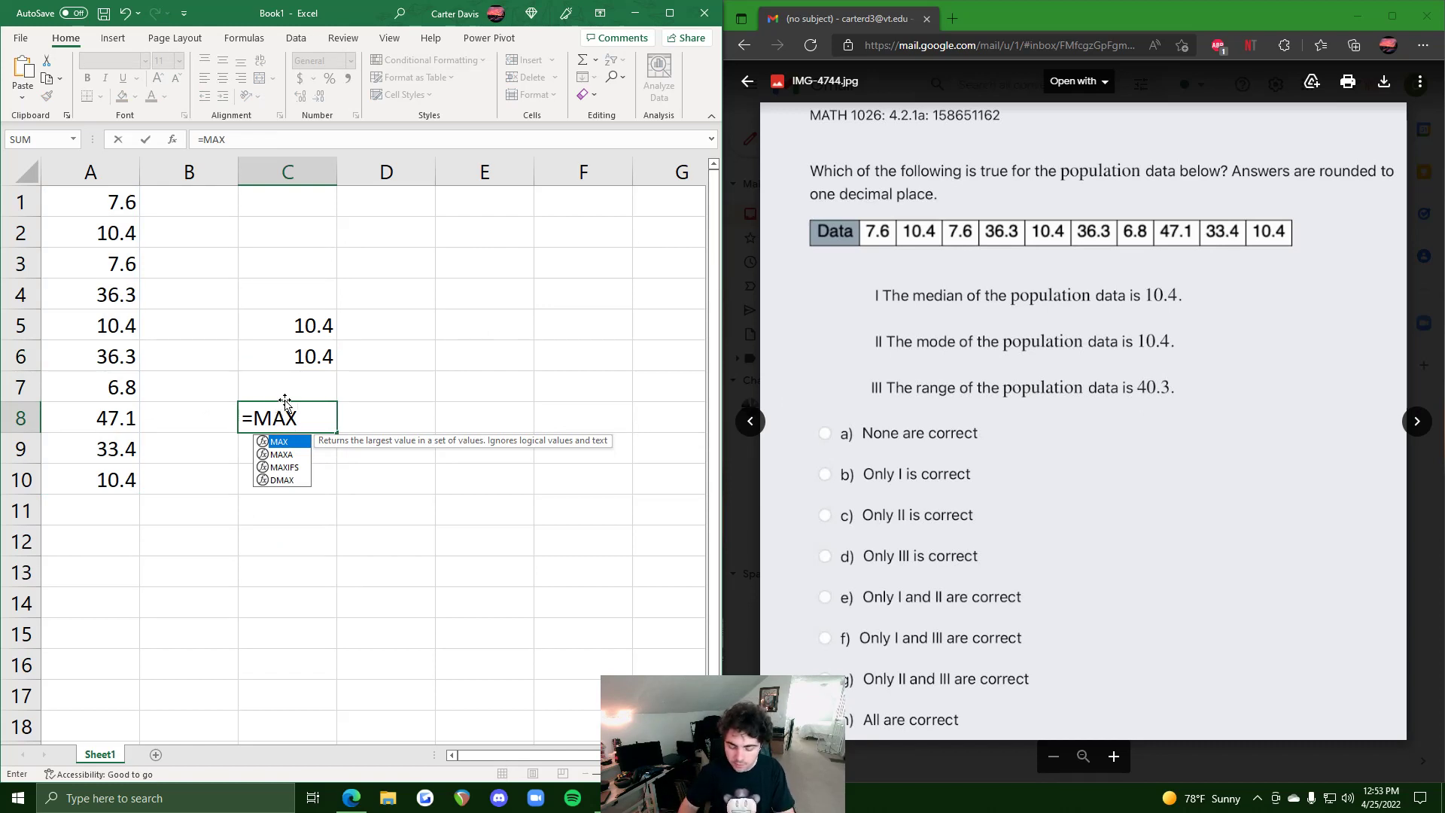
{"action": "type", "text": "("}
{"action": "left_click_drag", "start_coordinate": [101, 212], "coordinate": [115, 468]}
{"action": "type", "text": ")-"}
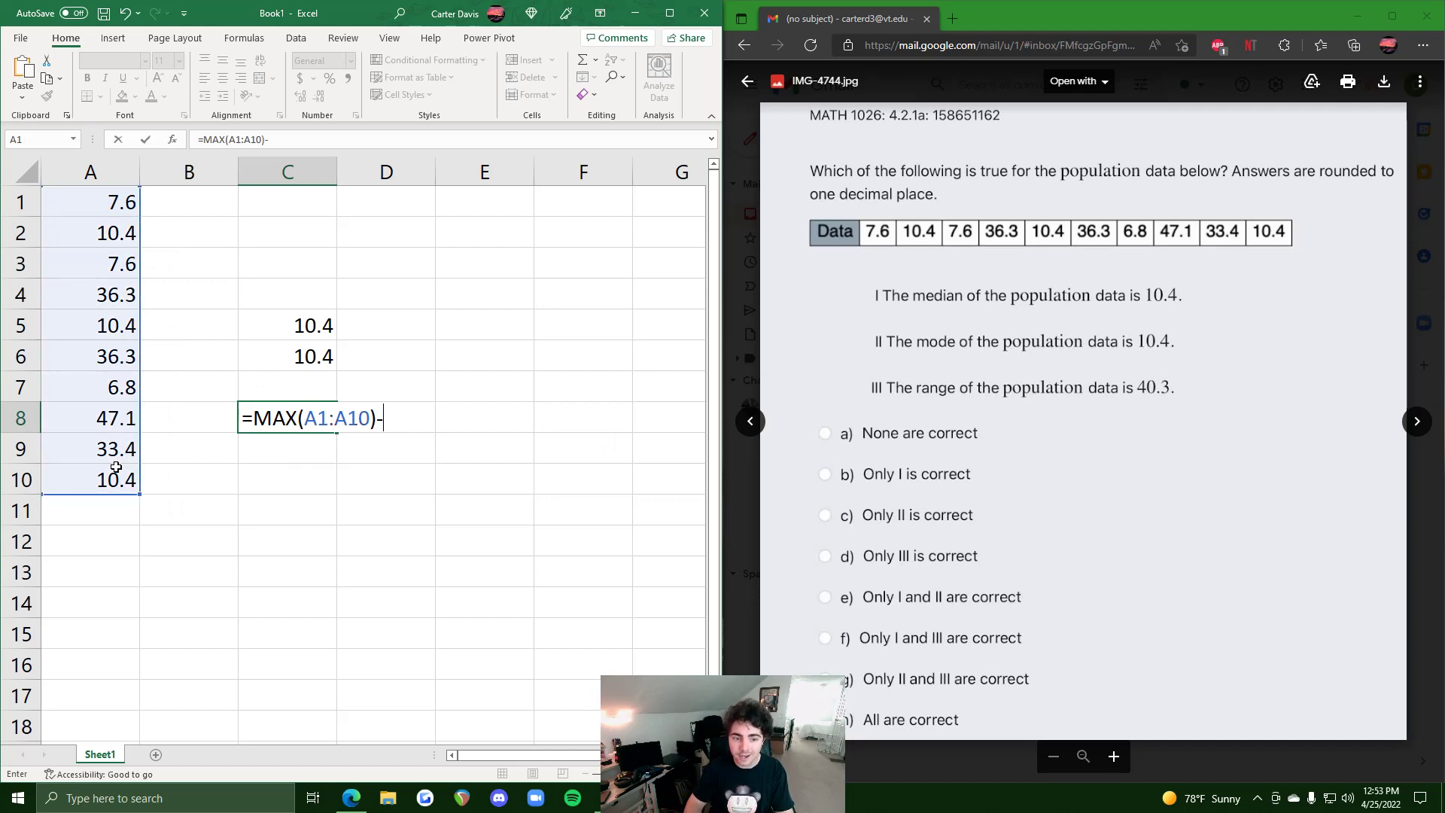
{"action": "type", "text": "MIN("}
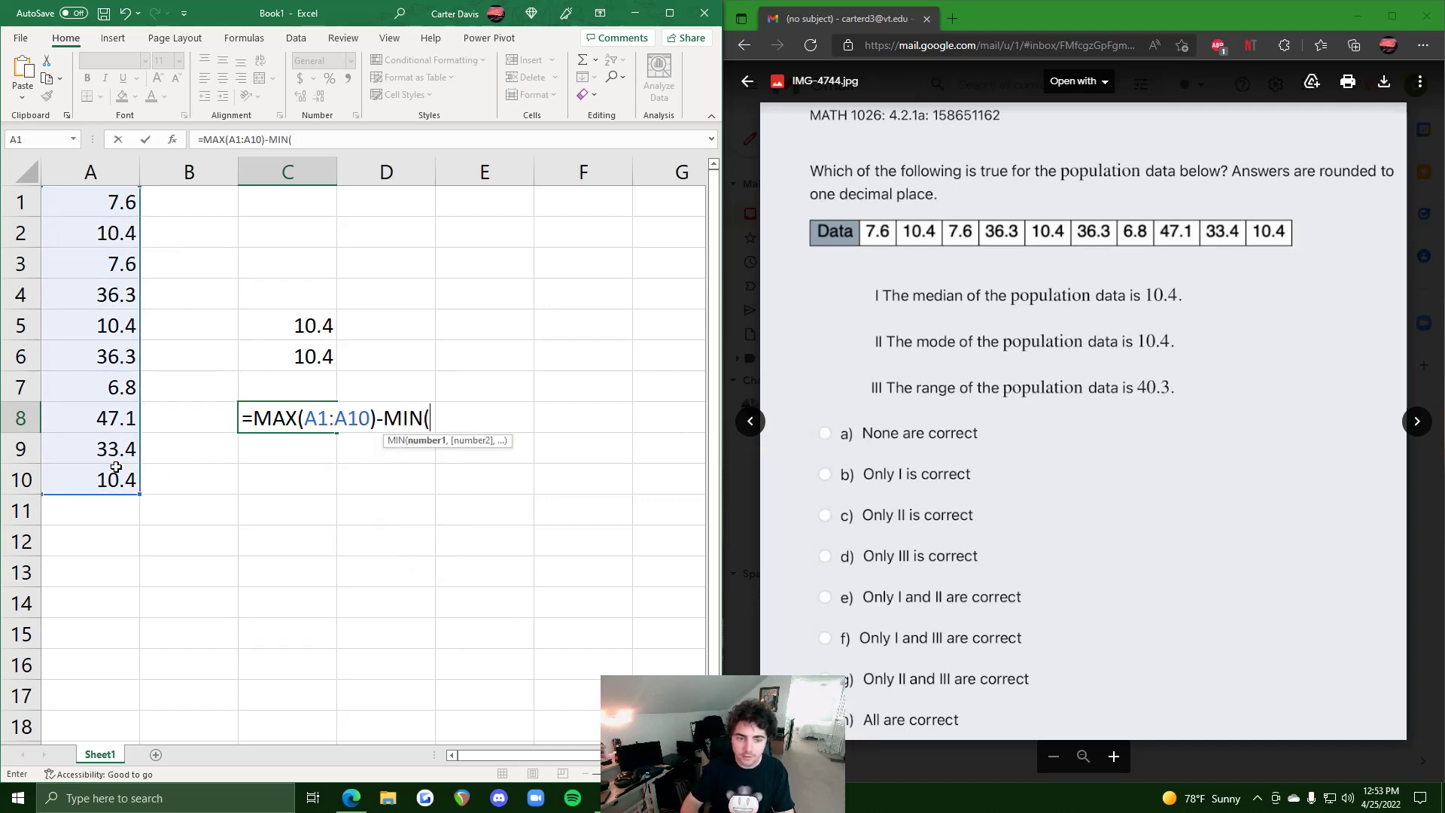
{"action": "left_click_drag", "start_coordinate": [113, 201], "coordinate": [99, 480]}
{"action": "type", "text": ")"}
{"action": "key", "text": "Return"}
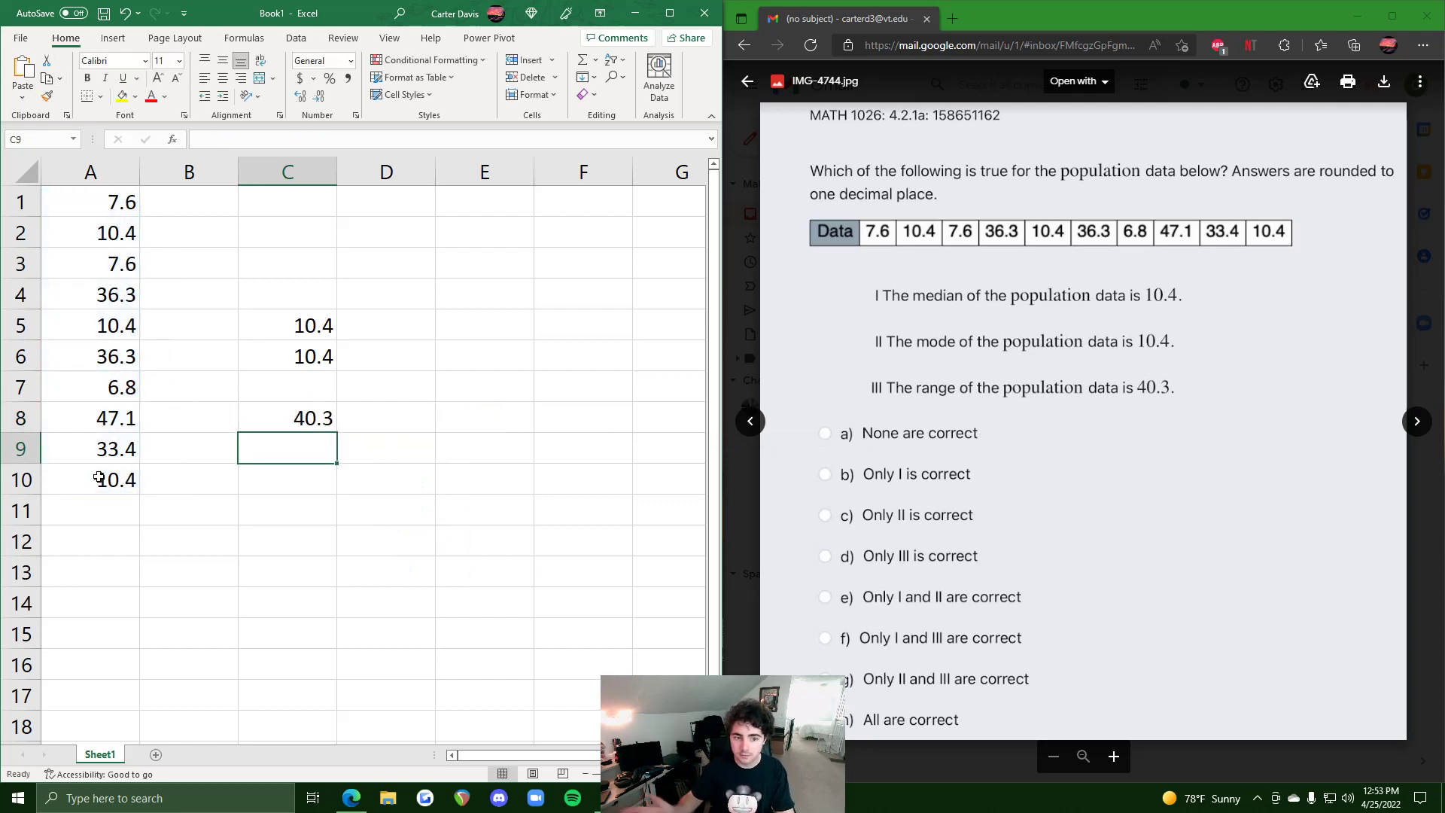
Compare the median, mode and range results in C5:C8 with the three statements in the question.
{"action": "left_click", "coordinate": [324, 420]}
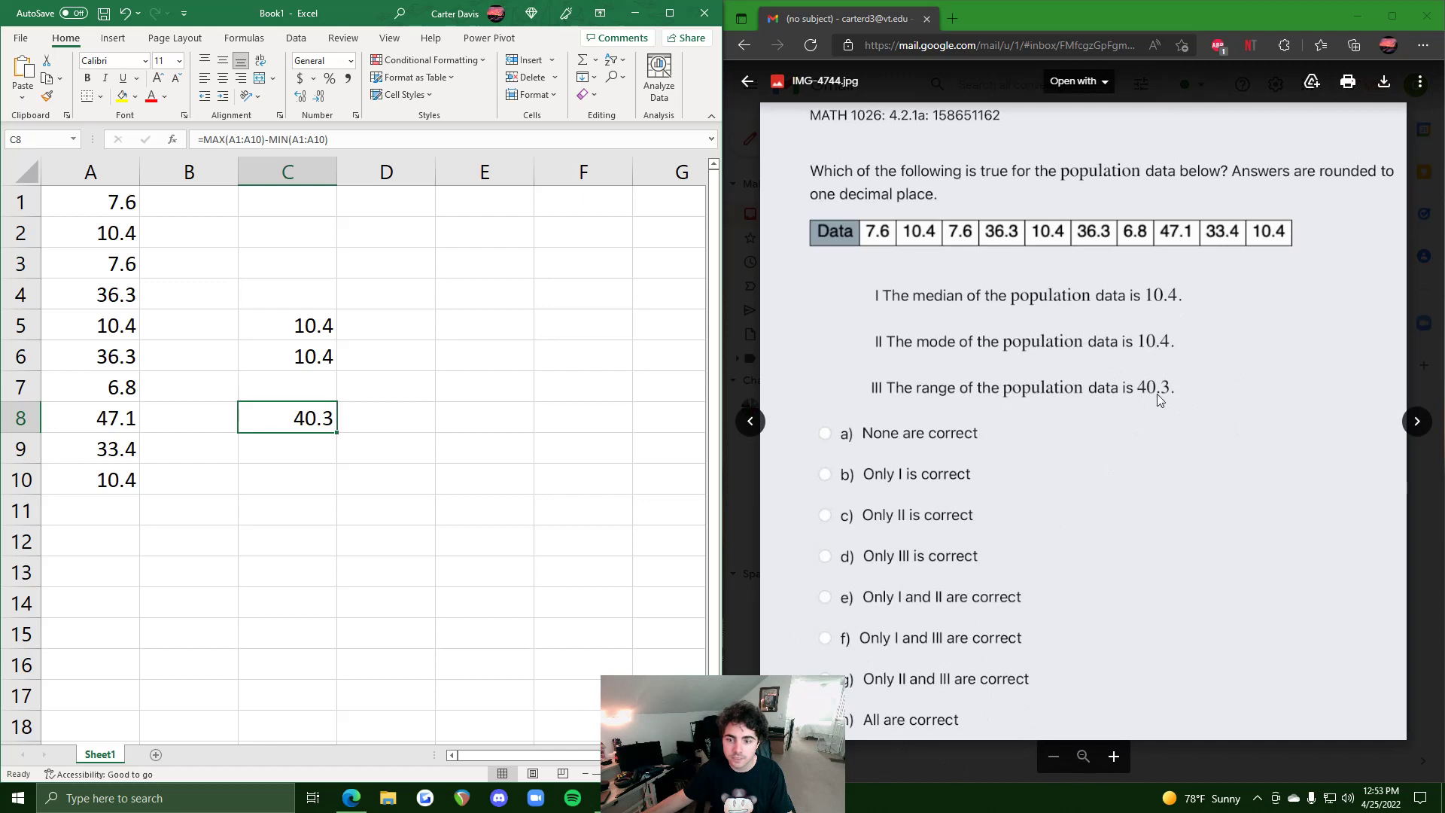
{"action": "left_click", "coordinate": [315, 344]}
{"action": "left_click_drag", "start_coordinate": [315, 345], "coordinate": [320, 422]}
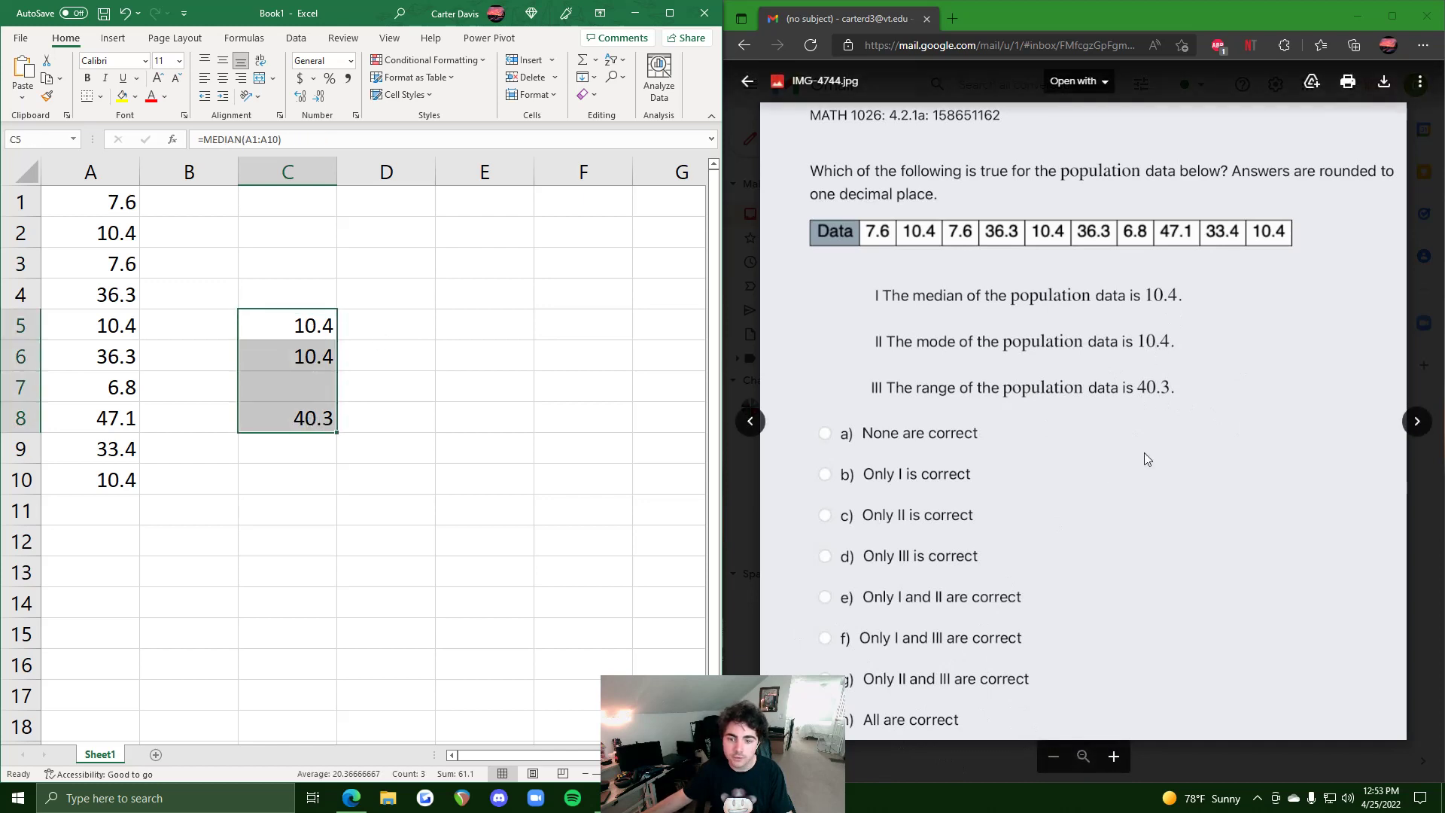
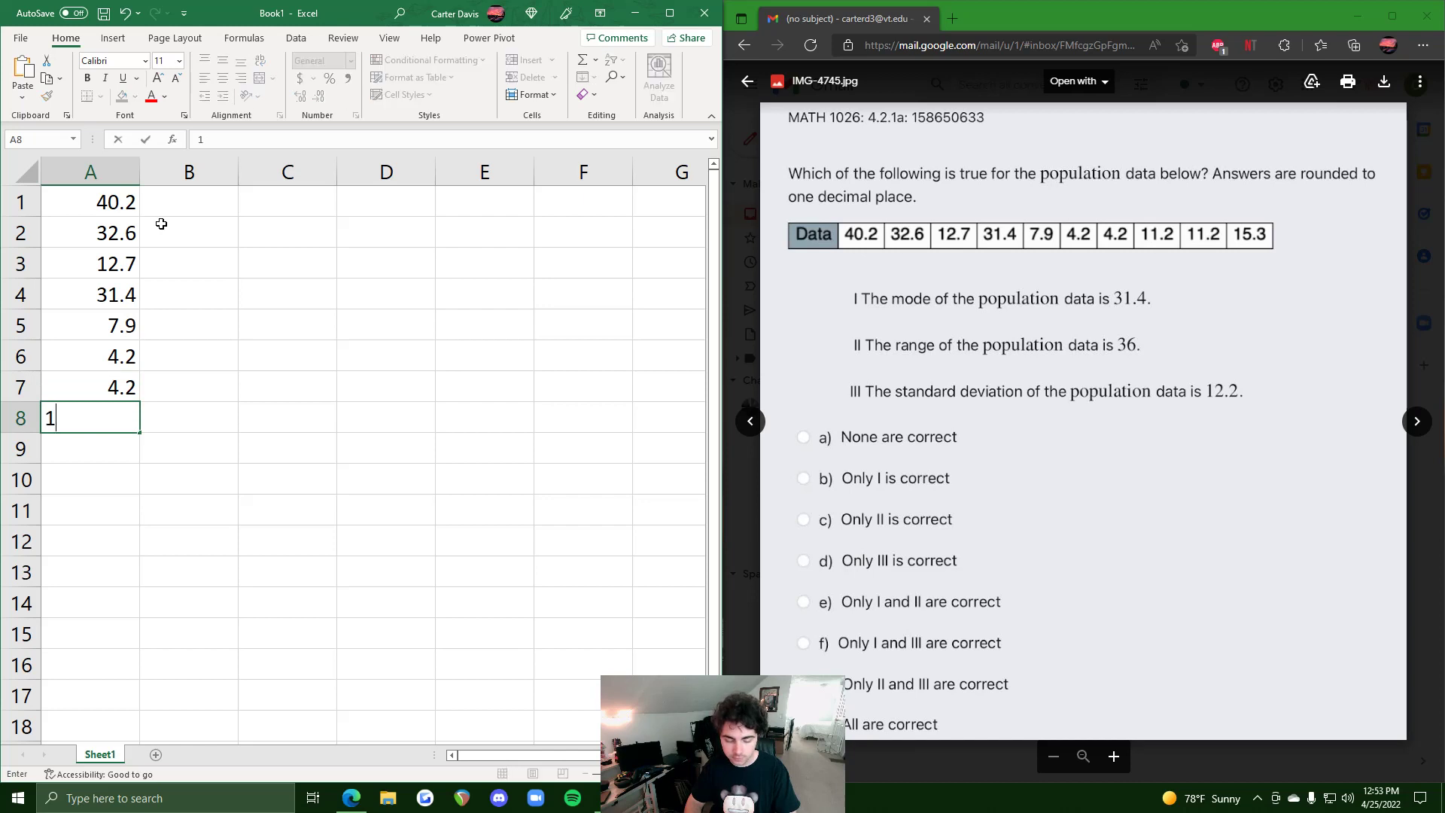
Complete the new data set with 11.2, 11.2 and 15.3 in A8:A10, postponing the Zoom session renewal.
{"action": "type", "text": "11.2"}
{"action": "key", "text": "Return"}
{"action": "type", "text": "15.2"}
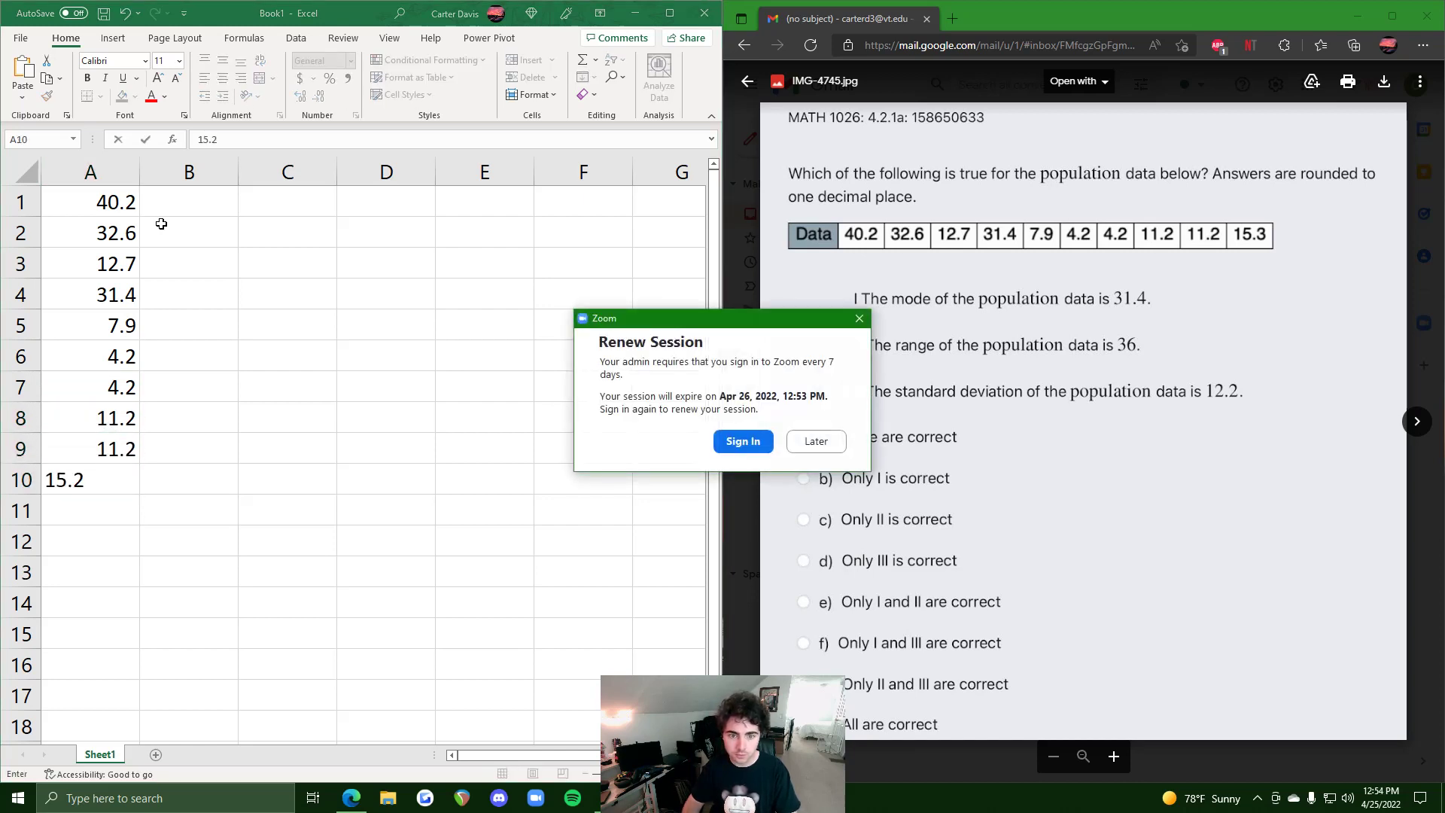
{"action": "left_click", "coordinate": [816, 442]}
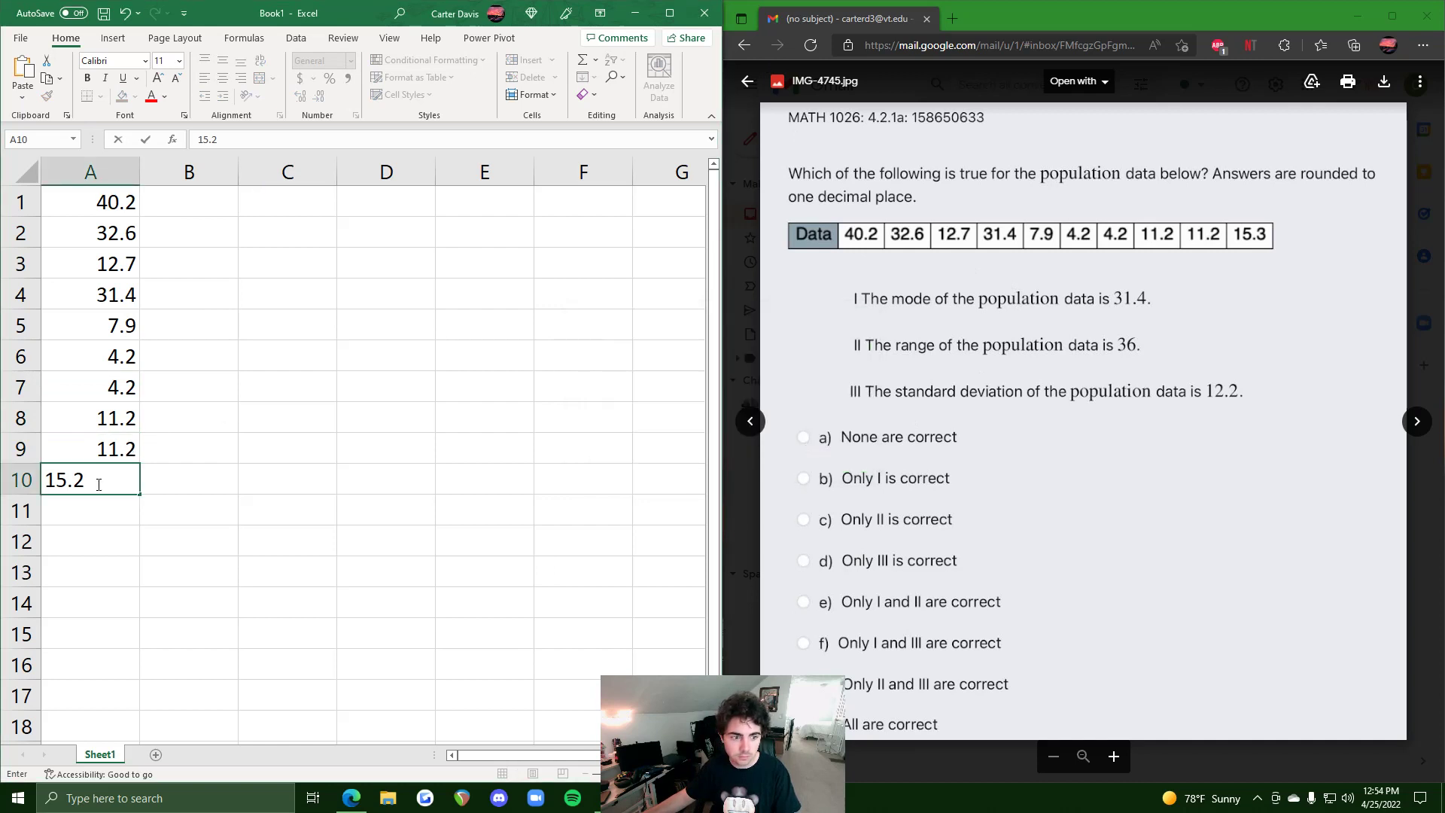
{"action": "key", "text": "BackSpace"}
{"action": "type", "text": "3"}
{"action": "key", "text": "Return"}
{"action": "left_click_drag", "start_coordinate": [106, 200], "coordinate": [97, 484]}
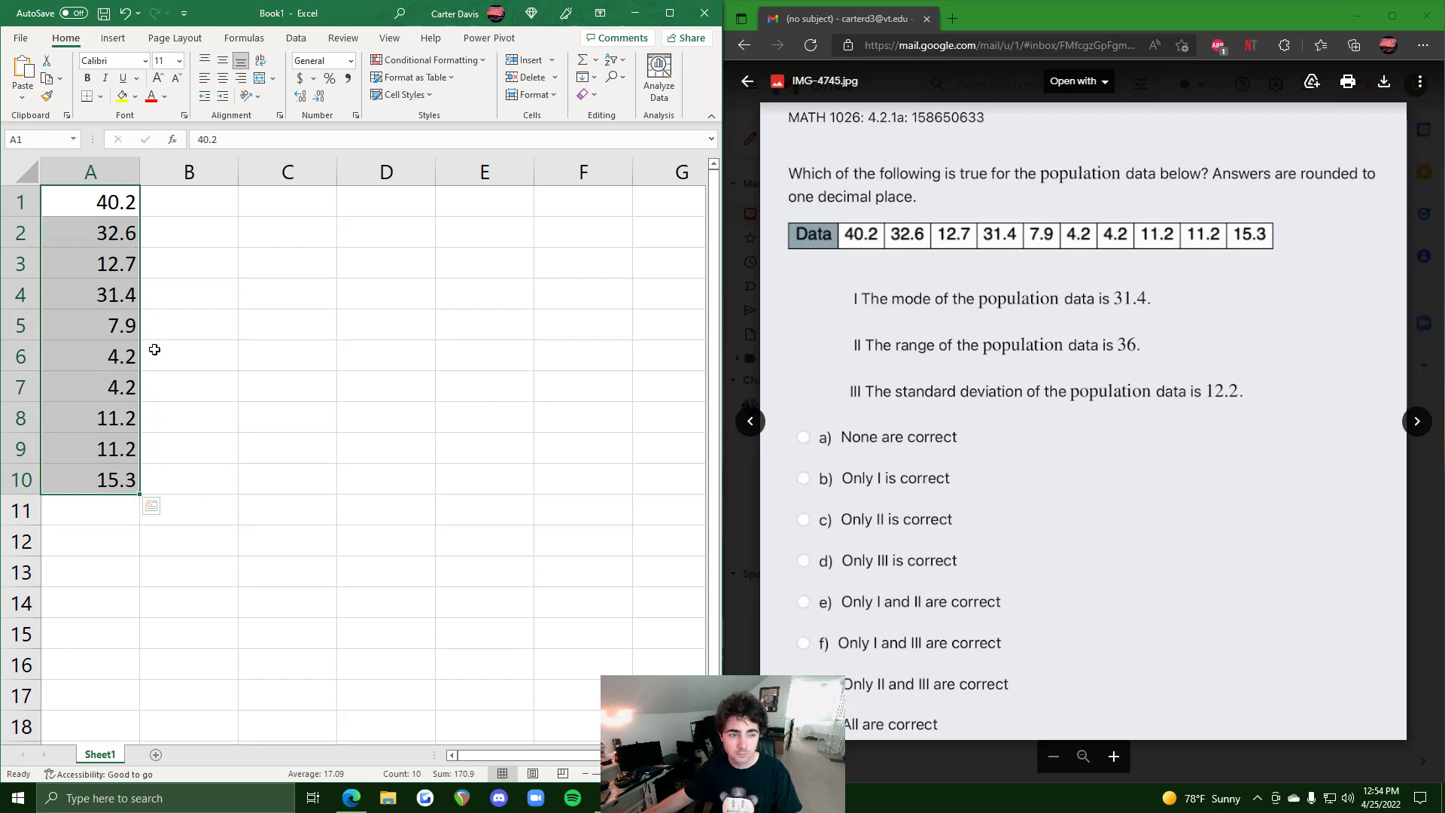
{"action": "left_click", "coordinate": [161, 405]}
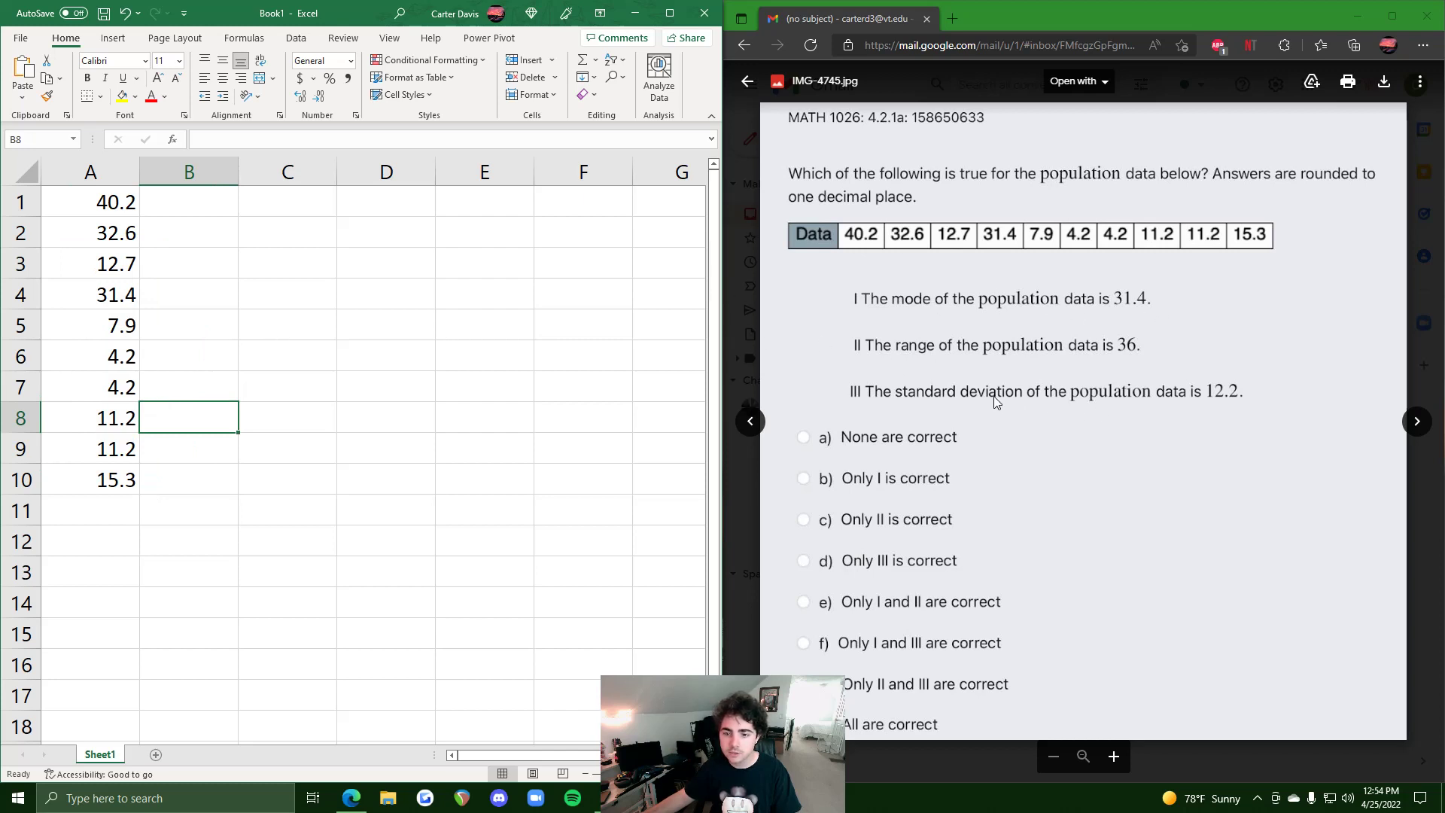
Calculate the mode of the population data in C4 with =MODE(A1:A10).
{"action": "left_click", "coordinate": [285, 290]}
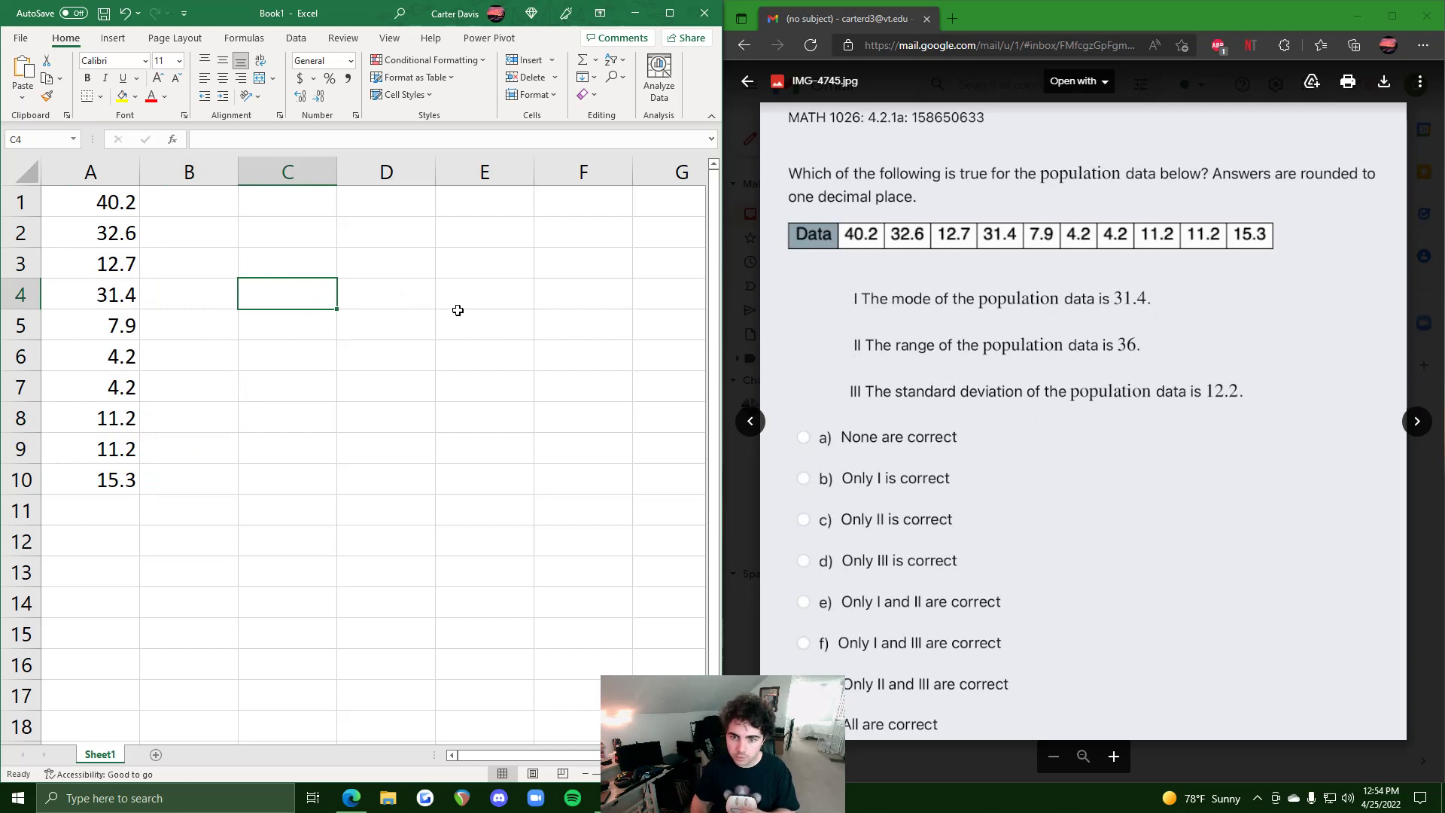
{"action": "type", "text": "="}
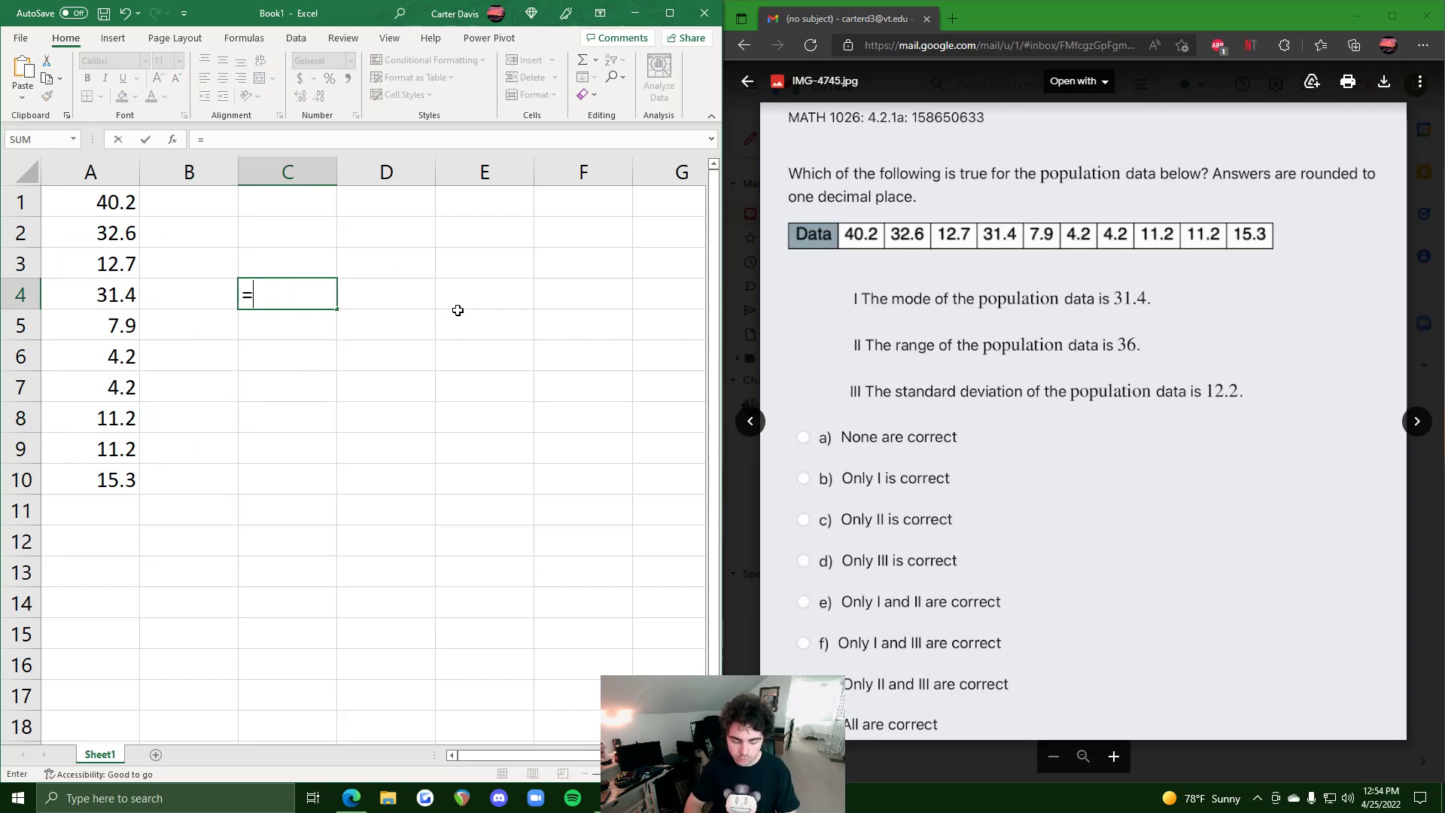
{"action": "type", "text": "MODE("}
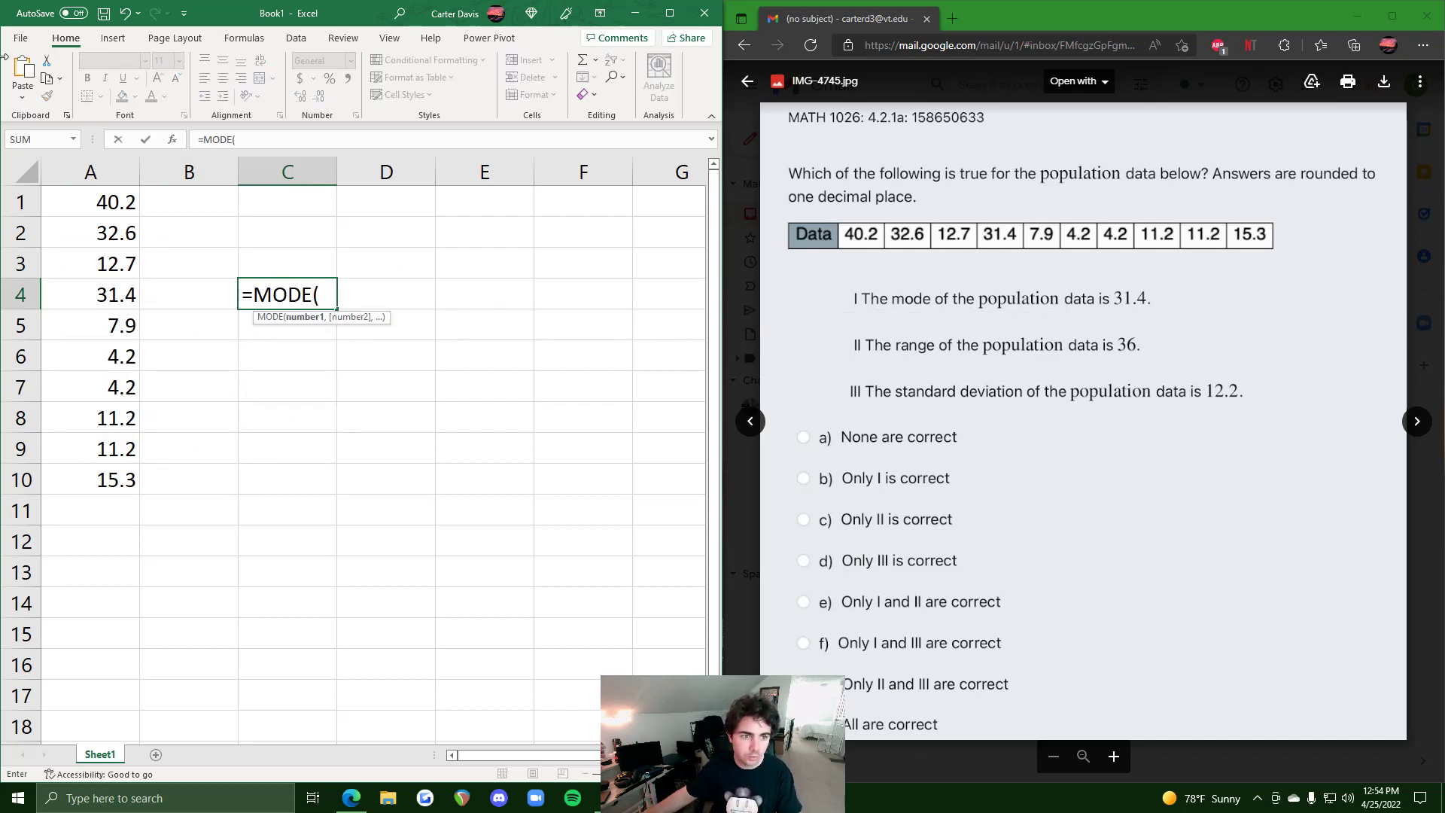
{"action": "left_click_drag", "start_coordinate": [115, 200], "coordinate": [116, 482]}
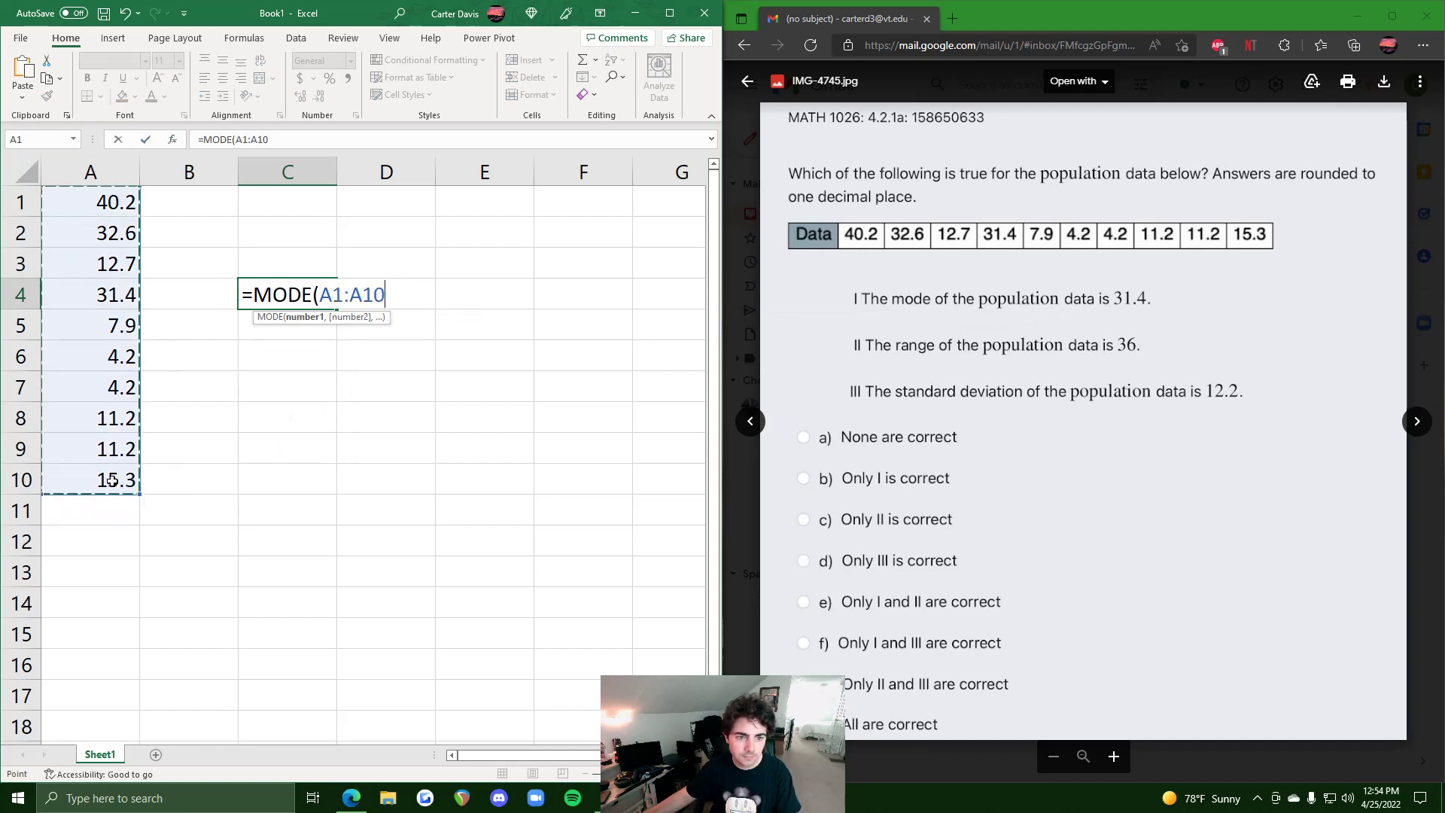
{"action": "key", "text": "Return"}
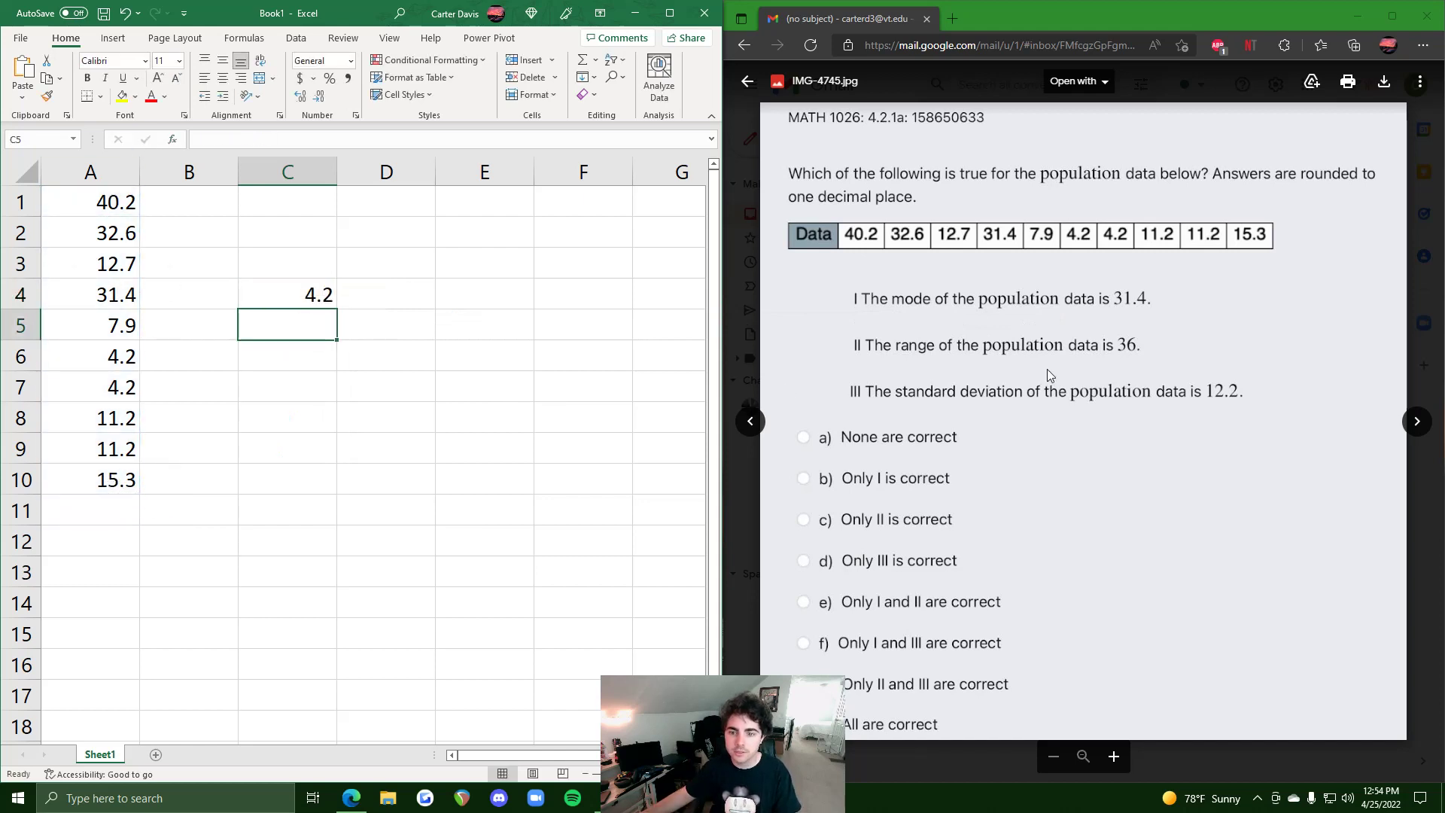
{"action": "double_click", "coordinate": [285, 325]}
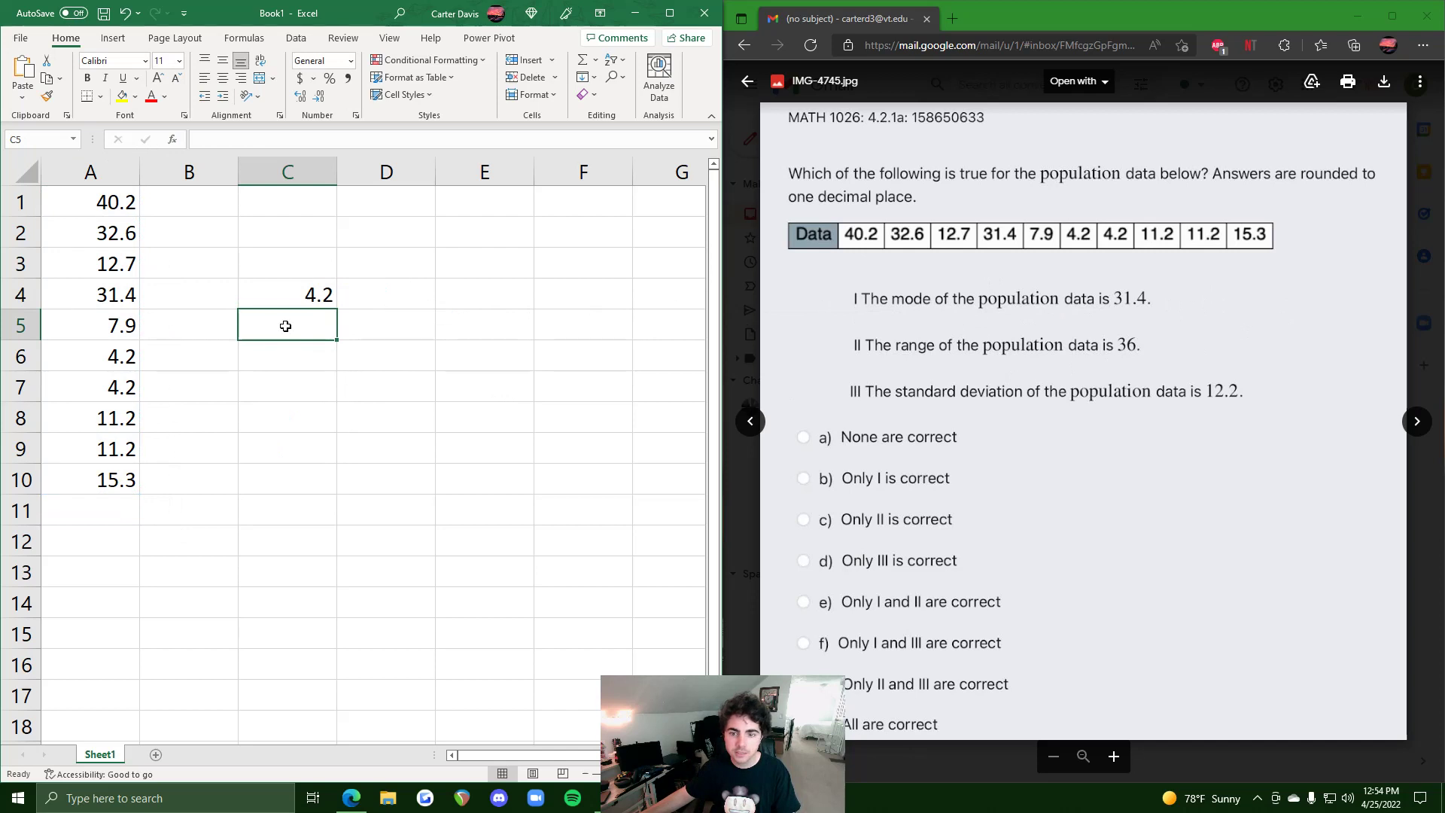
{"action": "type", "text": "+"}
{"action": "key", "text": "BackSpace"}
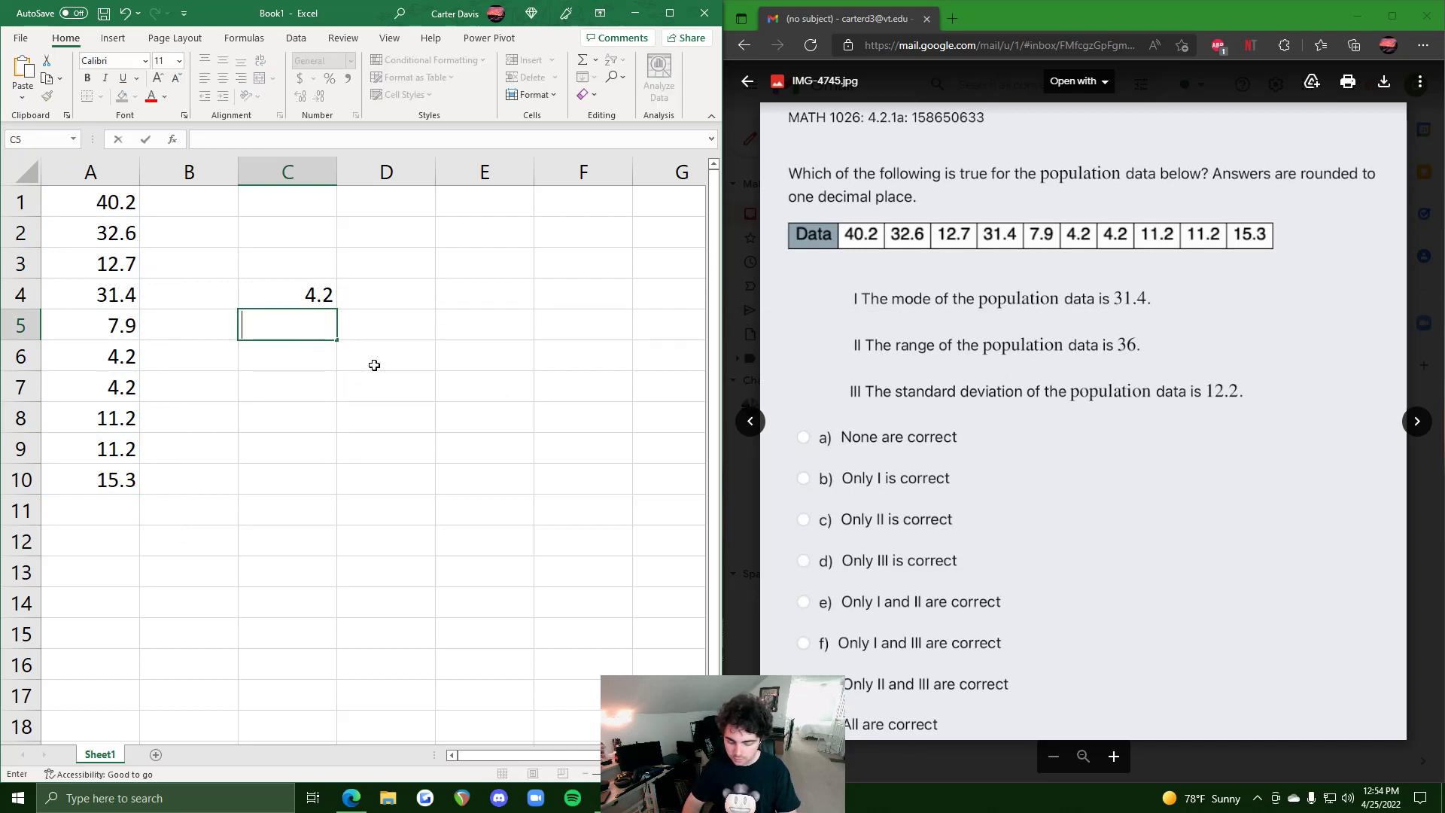
{"action": "type", "text": "=RANGE"}
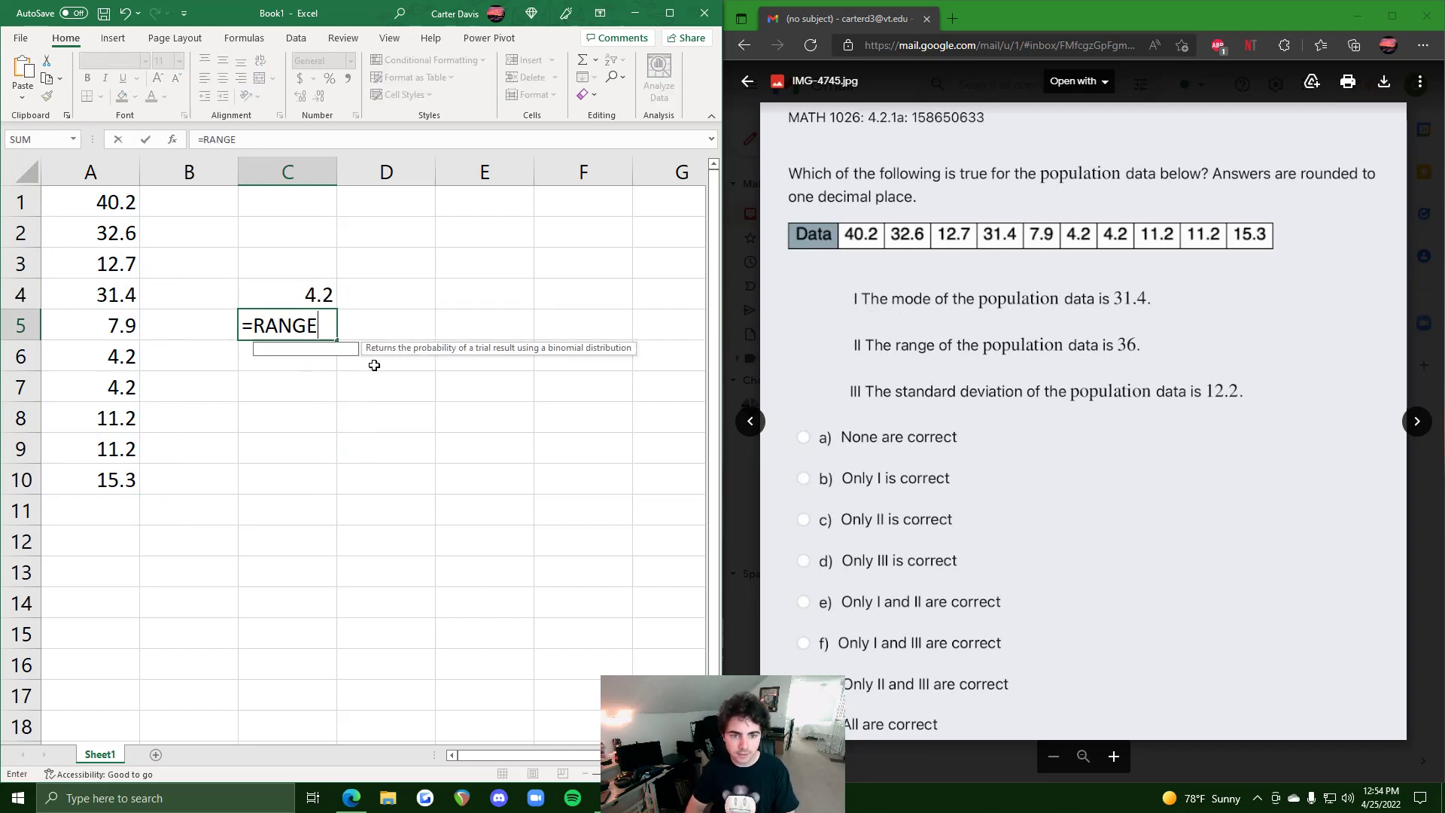
{"action": "key", "text": "BackSpace"}
{"action": "key", "text": "BackSpace"}
{"action": "key", "text": "BackSpace"}
{"action": "key", "text": "BackSpace"}
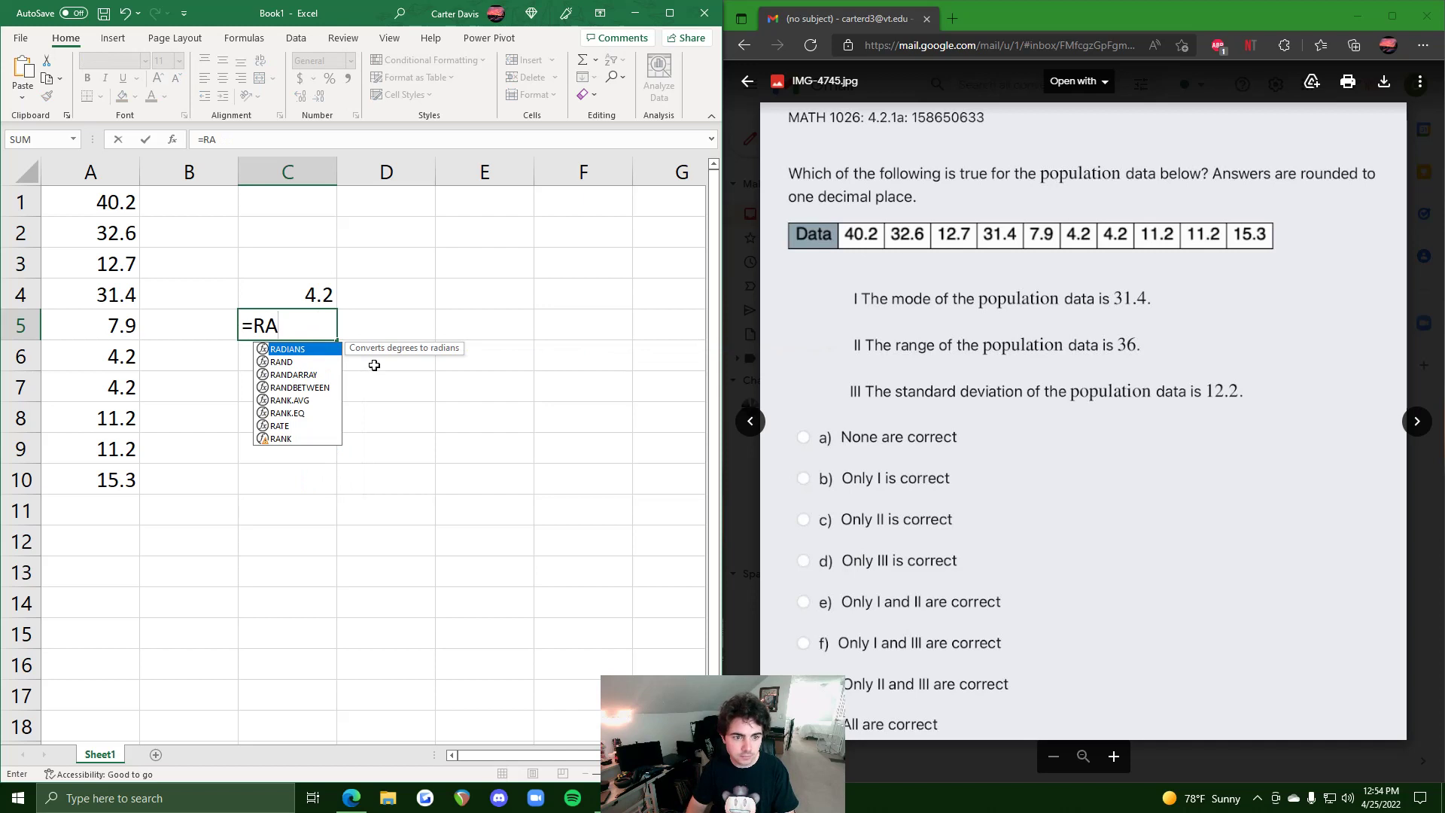
{"action": "key", "text": "BackSpace"}
{"action": "key", "text": "BackSpace"}
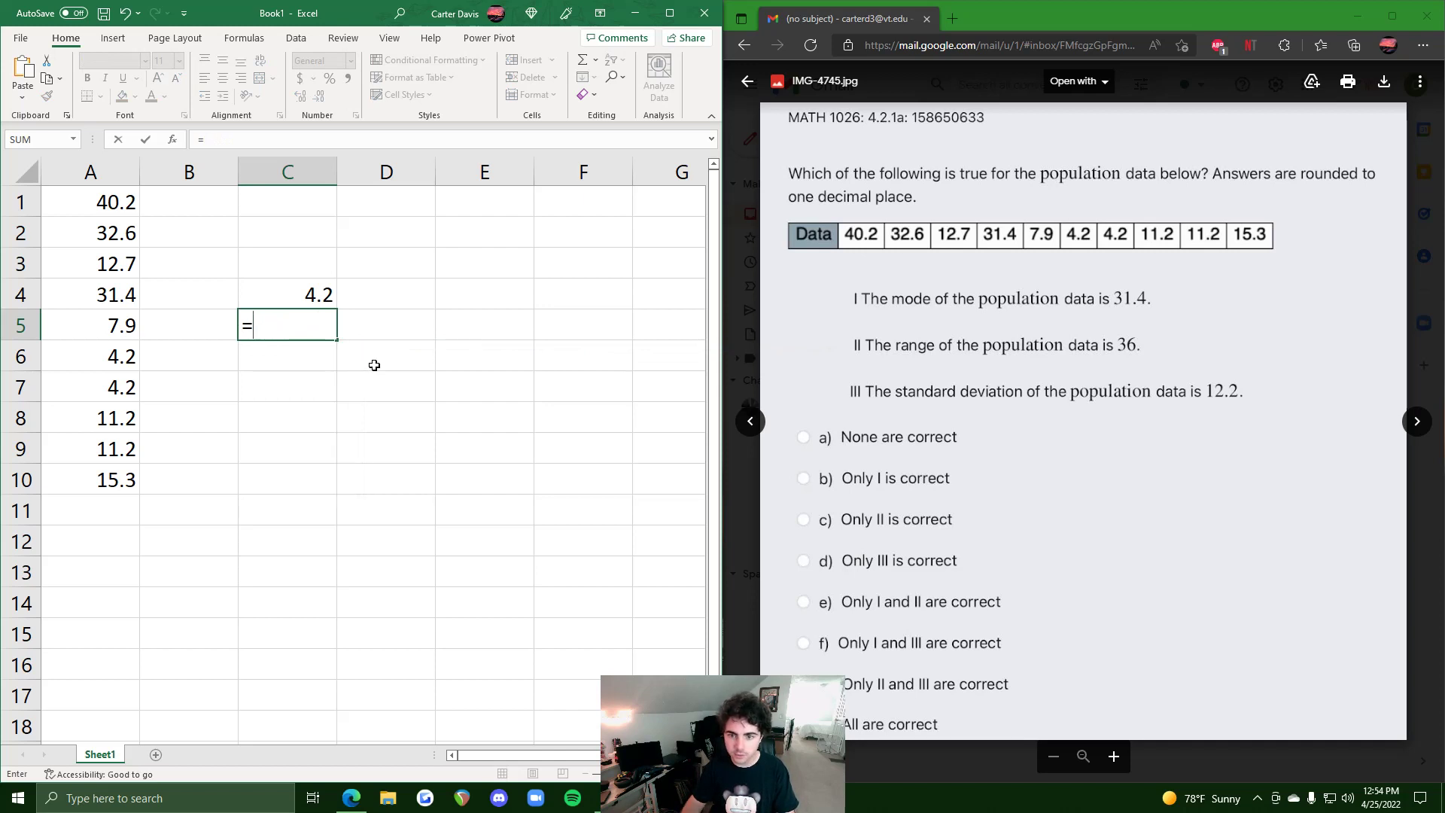
Calculate the range in C5 with =MAX(A1:A10)-MIN(A1:A10) and check the mode and range against statements I and II.
{"action": "type", "text": "MAX("}
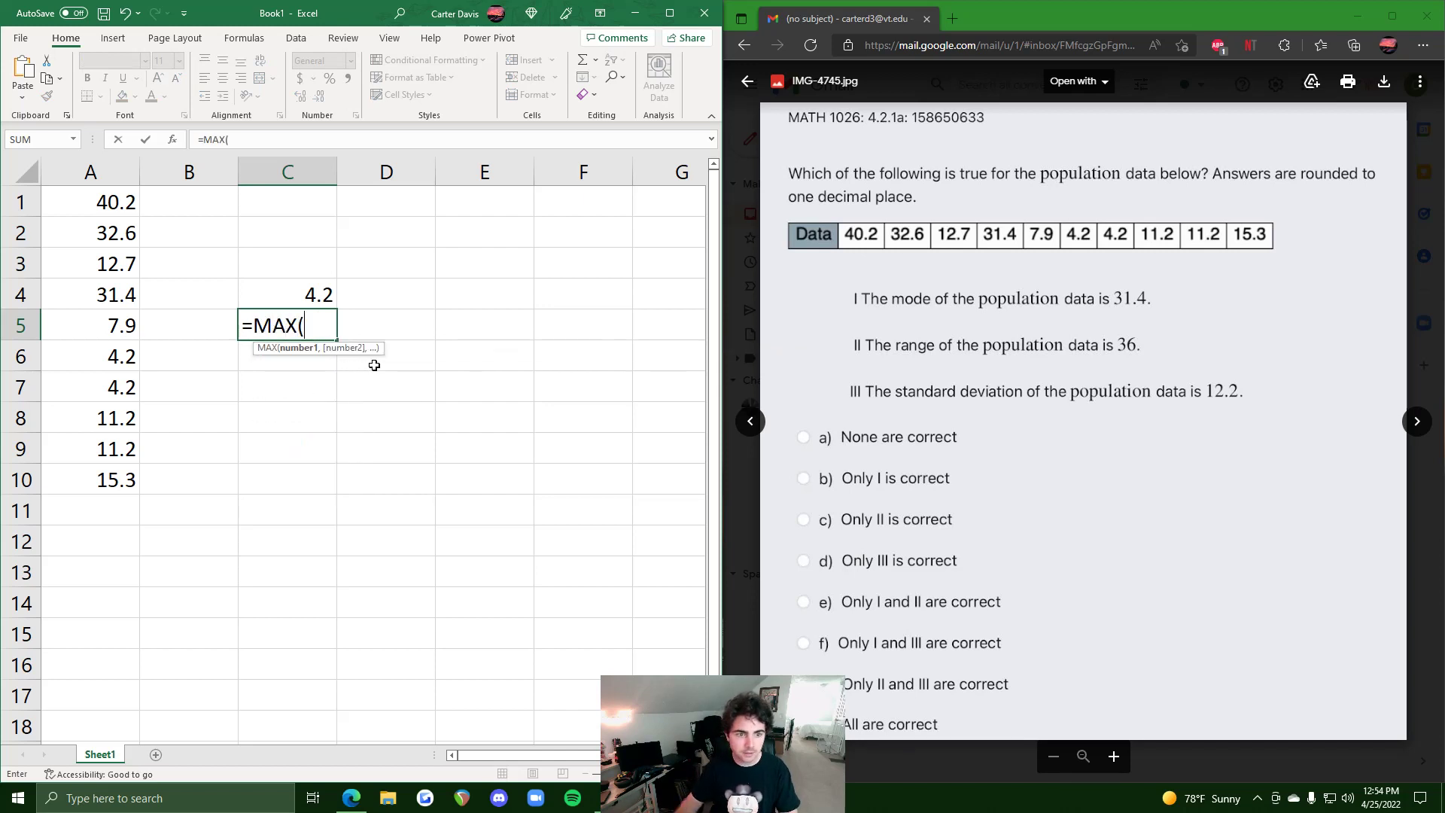
{"action": "left_click_drag", "start_coordinate": [119, 197], "coordinate": [126, 482]}
{"action": "type", "text": ")-"}
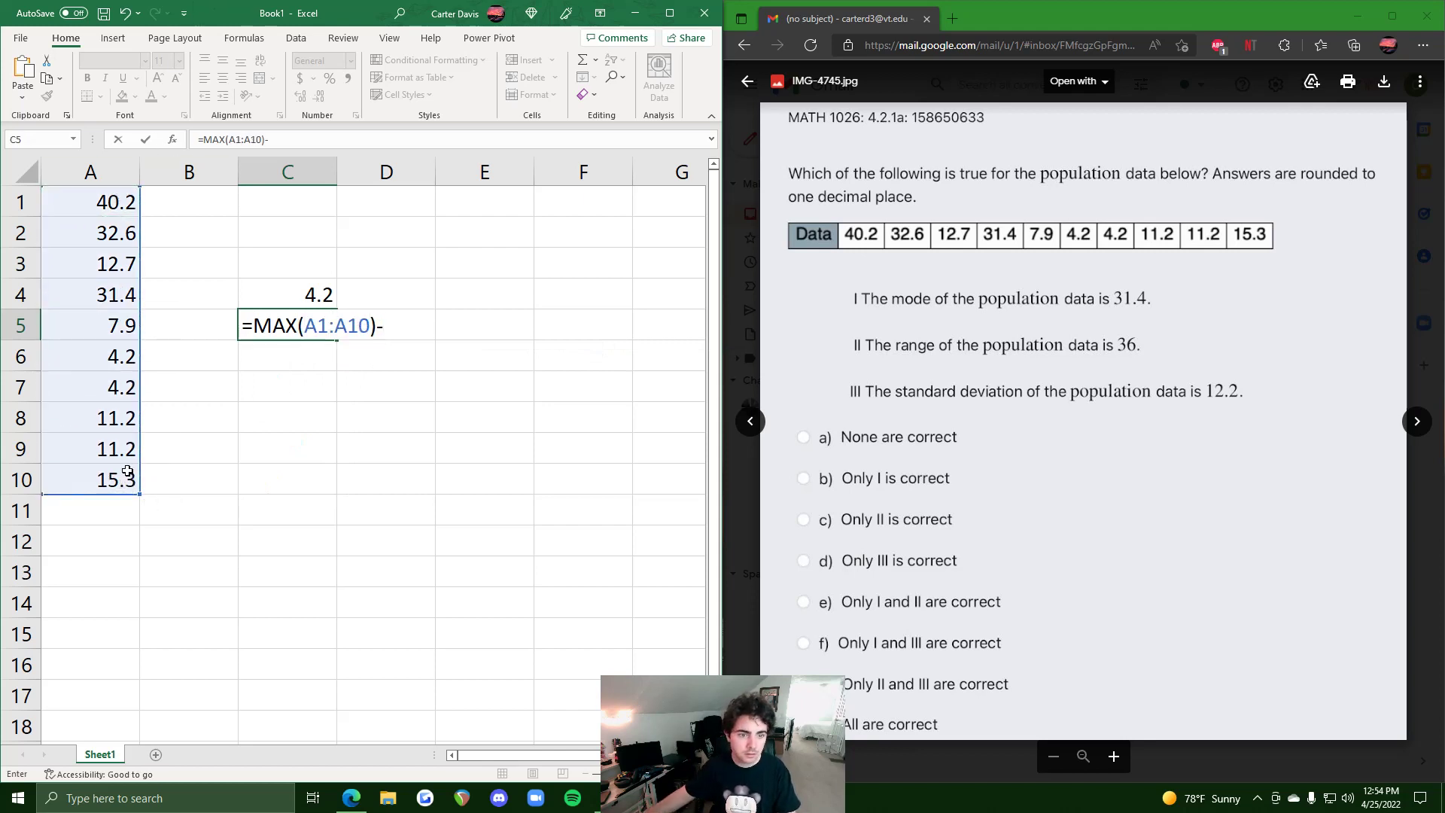
{"action": "type", "text": "MIN("}
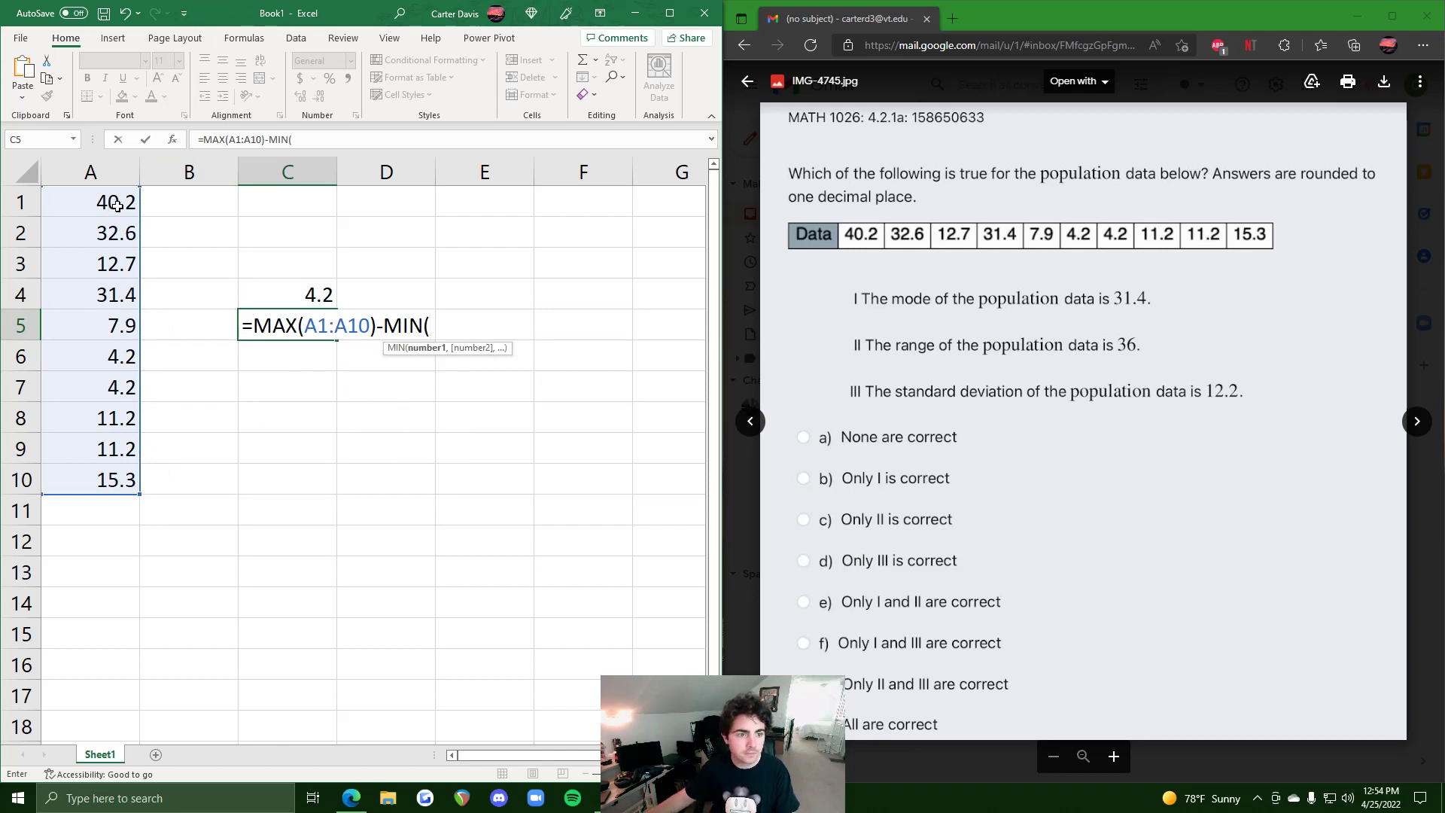
{"action": "left_click_drag", "start_coordinate": [113, 200], "coordinate": [100, 472]}
{"action": "type", "text": ")"}
{"action": "key", "text": "Return"}
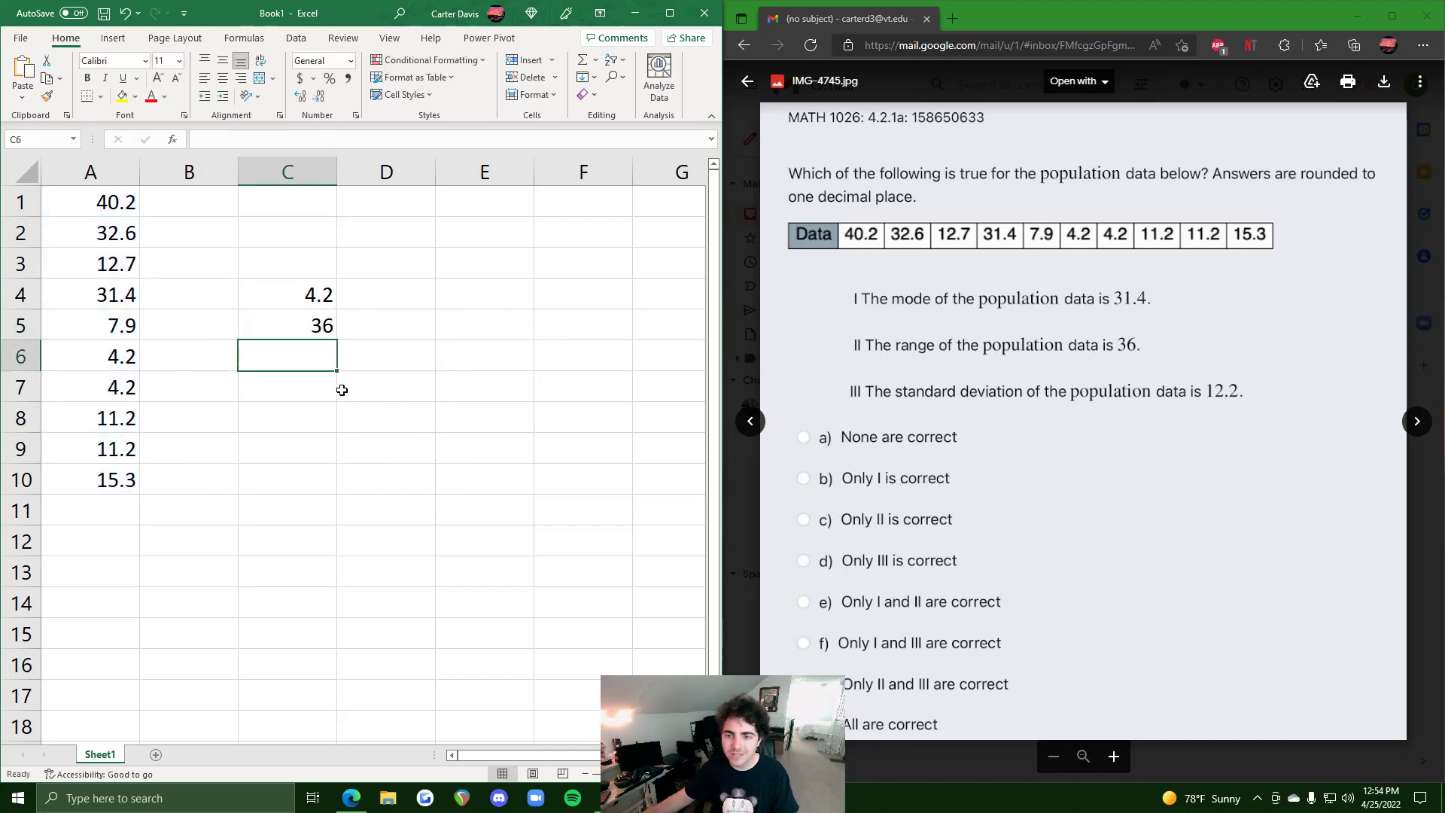
{"action": "left_click", "coordinate": [312, 293]}
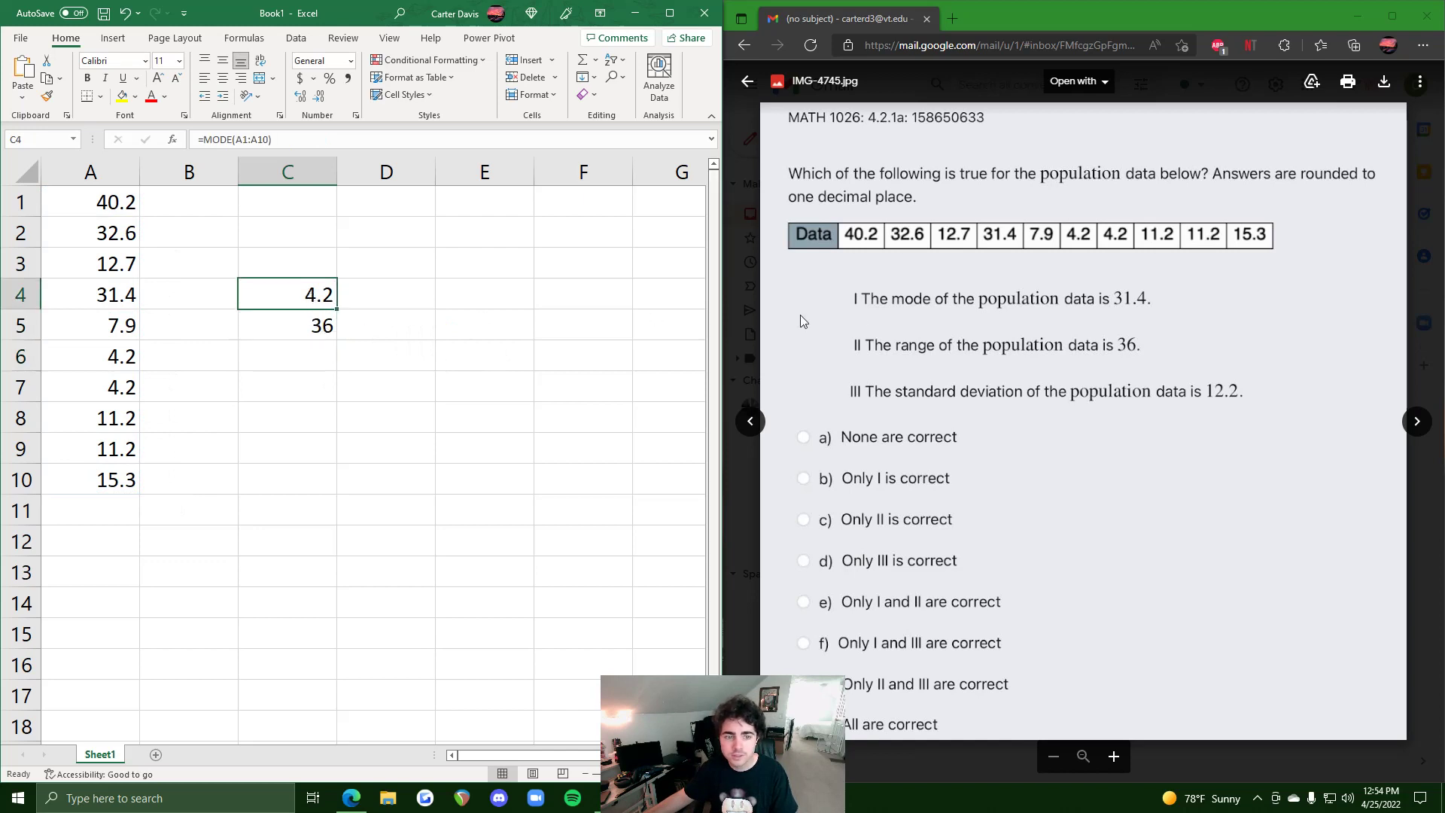
{"action": "left_click", "coordinate": [324, 312]}
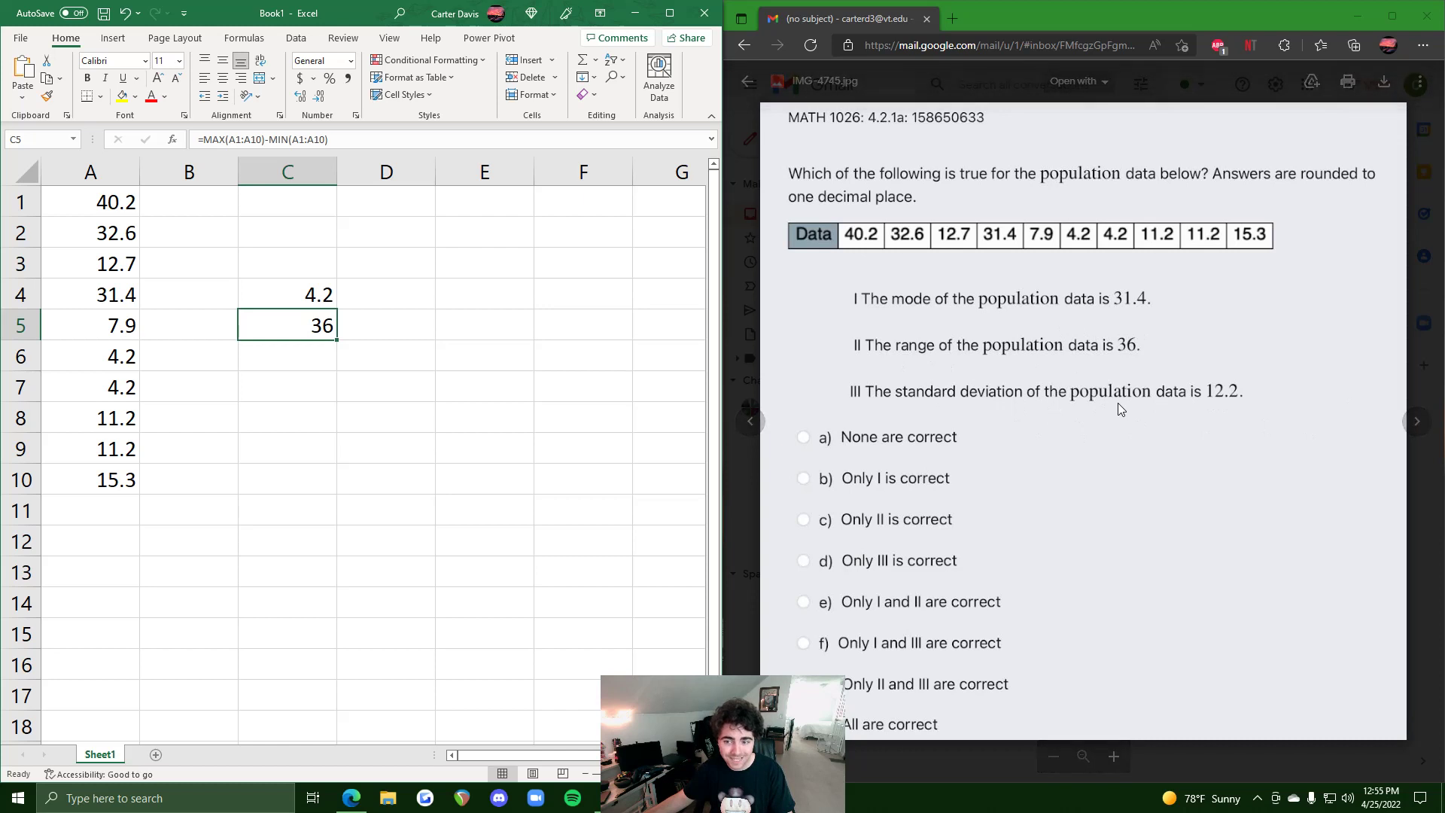
Calculate the population standard deviation in C7 with =STDEV.P(A1:A10) and check it against statement III.
{"action": "left_click", "coordinate": [310, 373]}
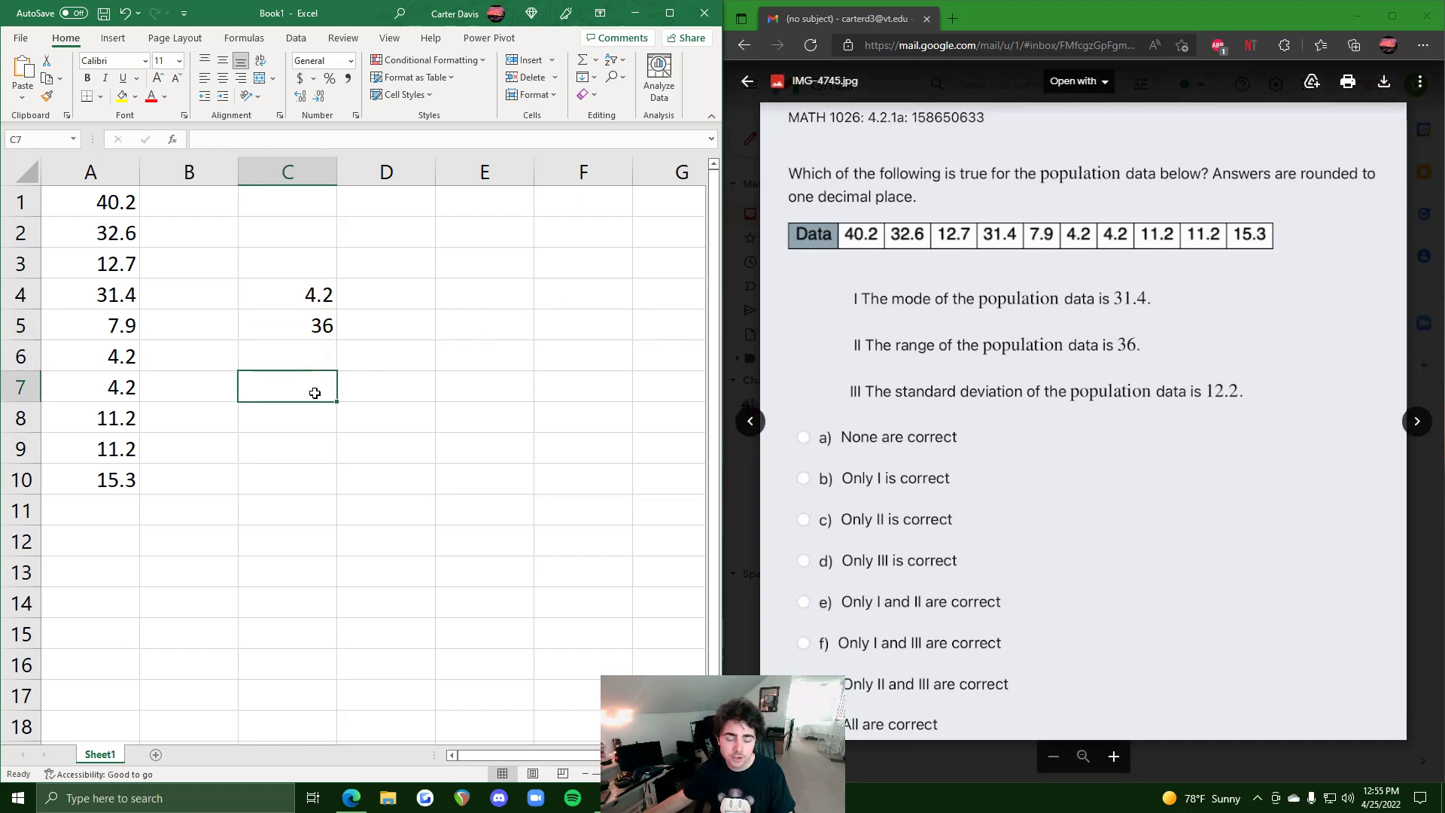
{"action": "type", "text": "=ST"}
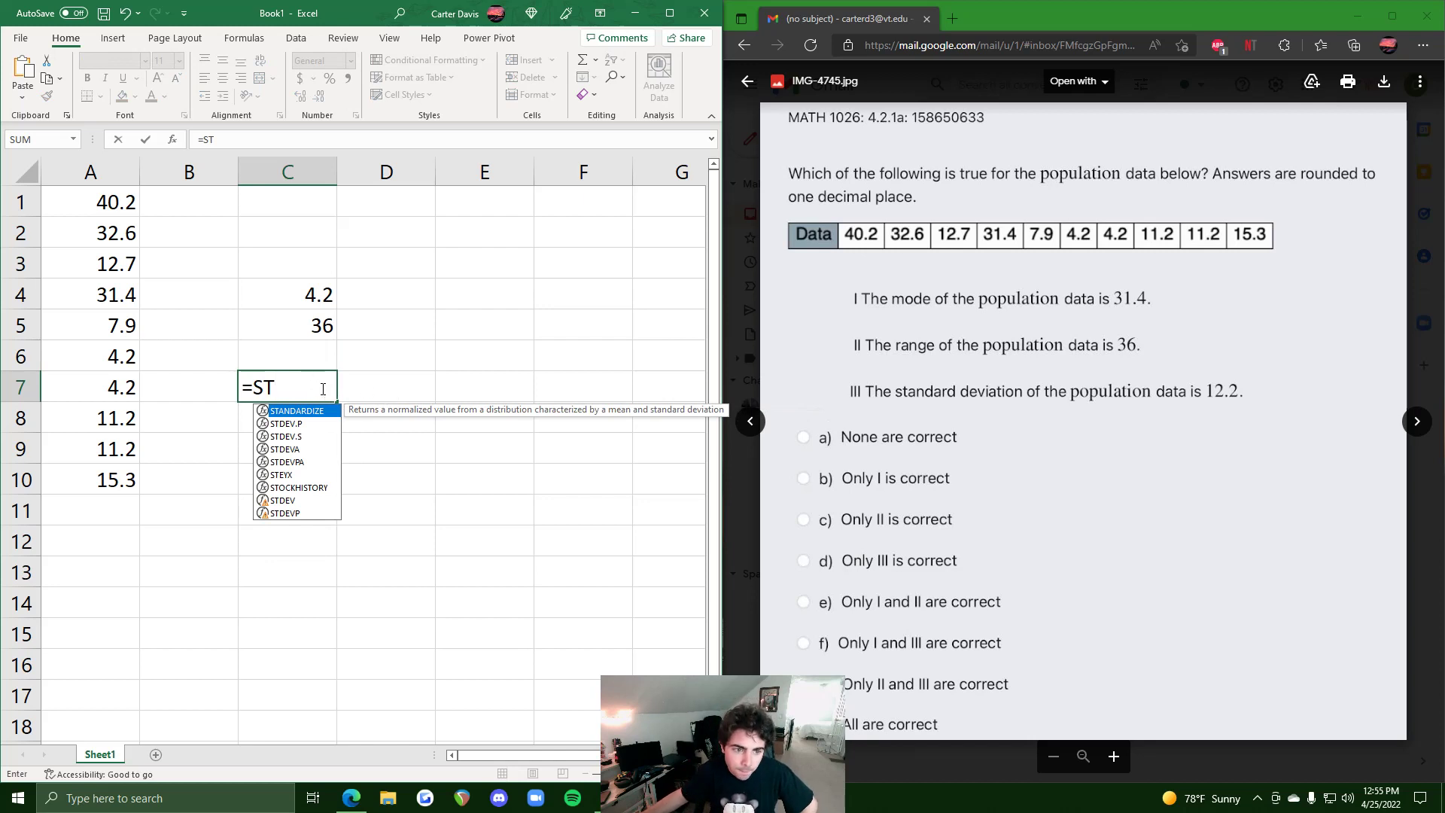
{"action": "type", "text": "DEV"}
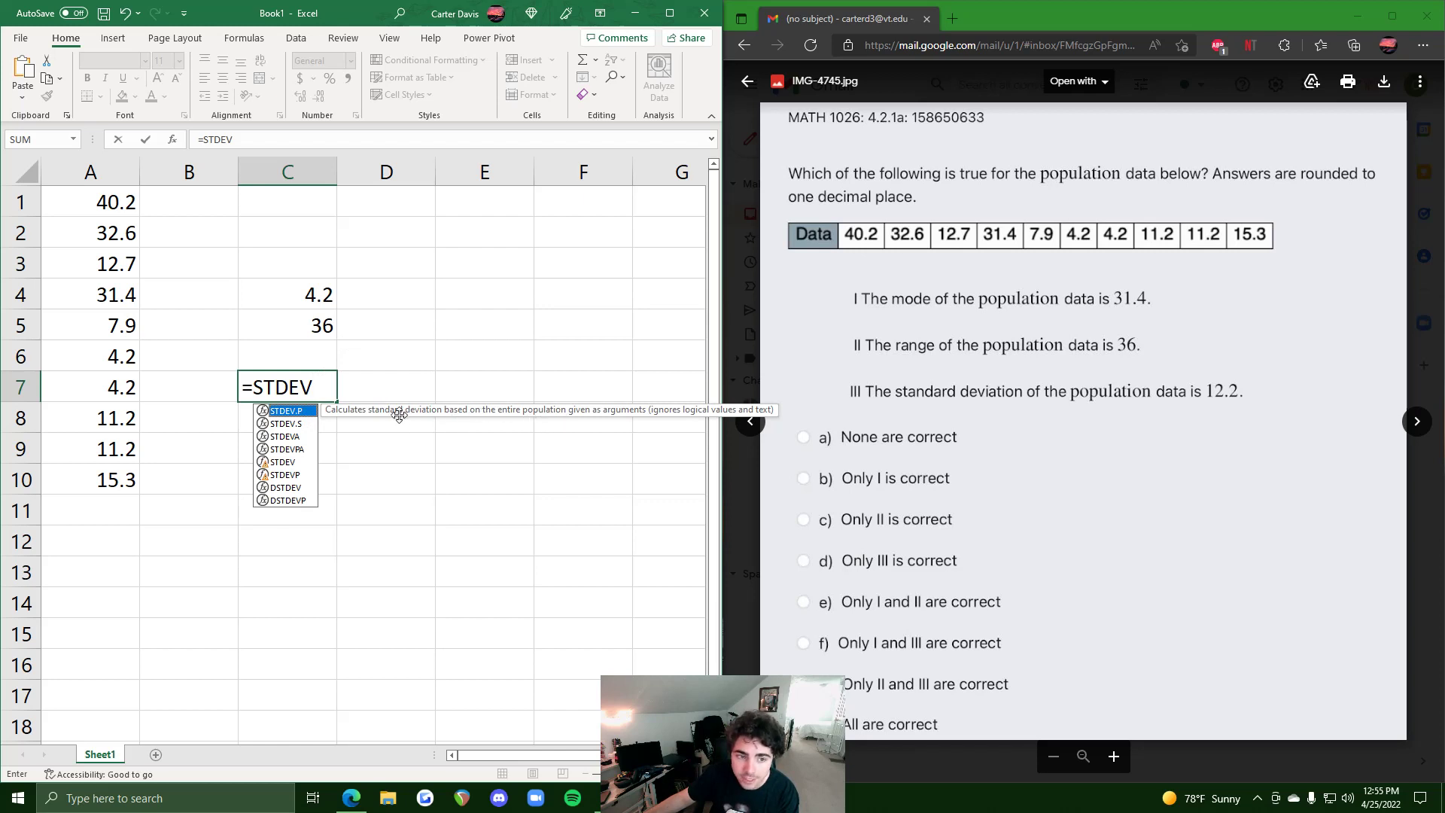
{"action": "left_click", "coordinate": [292, 424]}
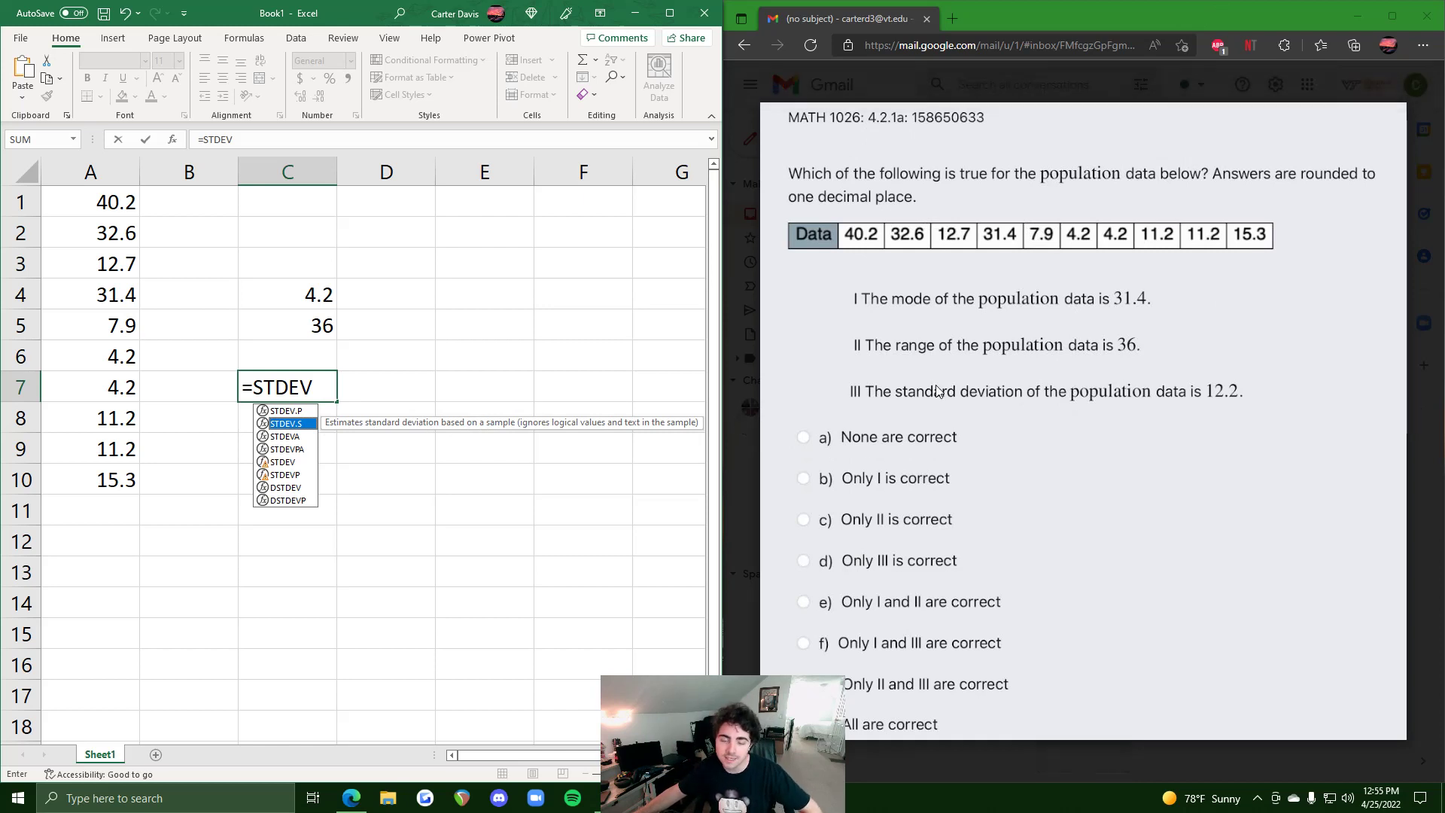
{"action": "mouse_move", "coordinate": [957, 396]}
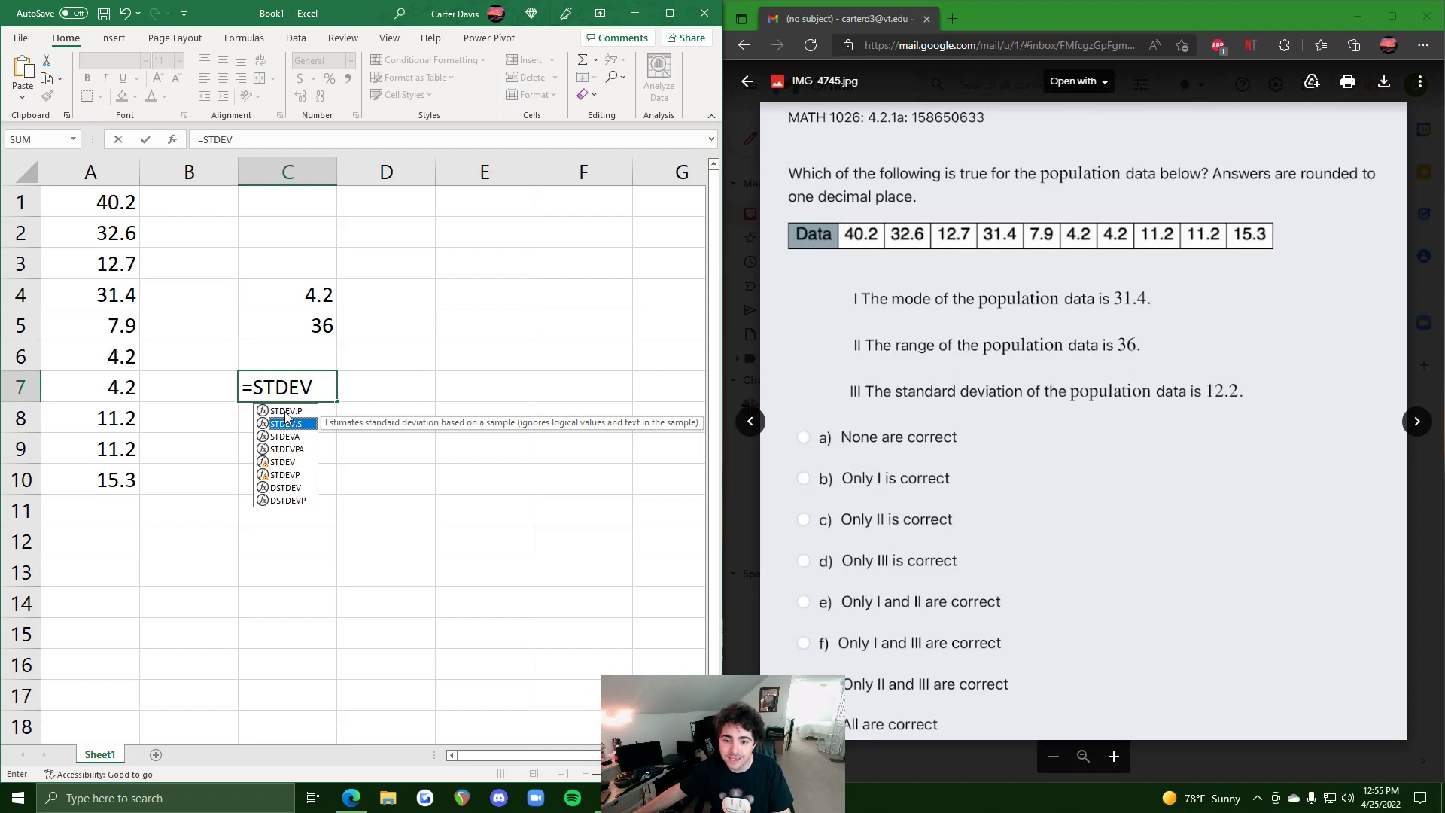
{"action": "left_click", "coordinate": [286, 412]}
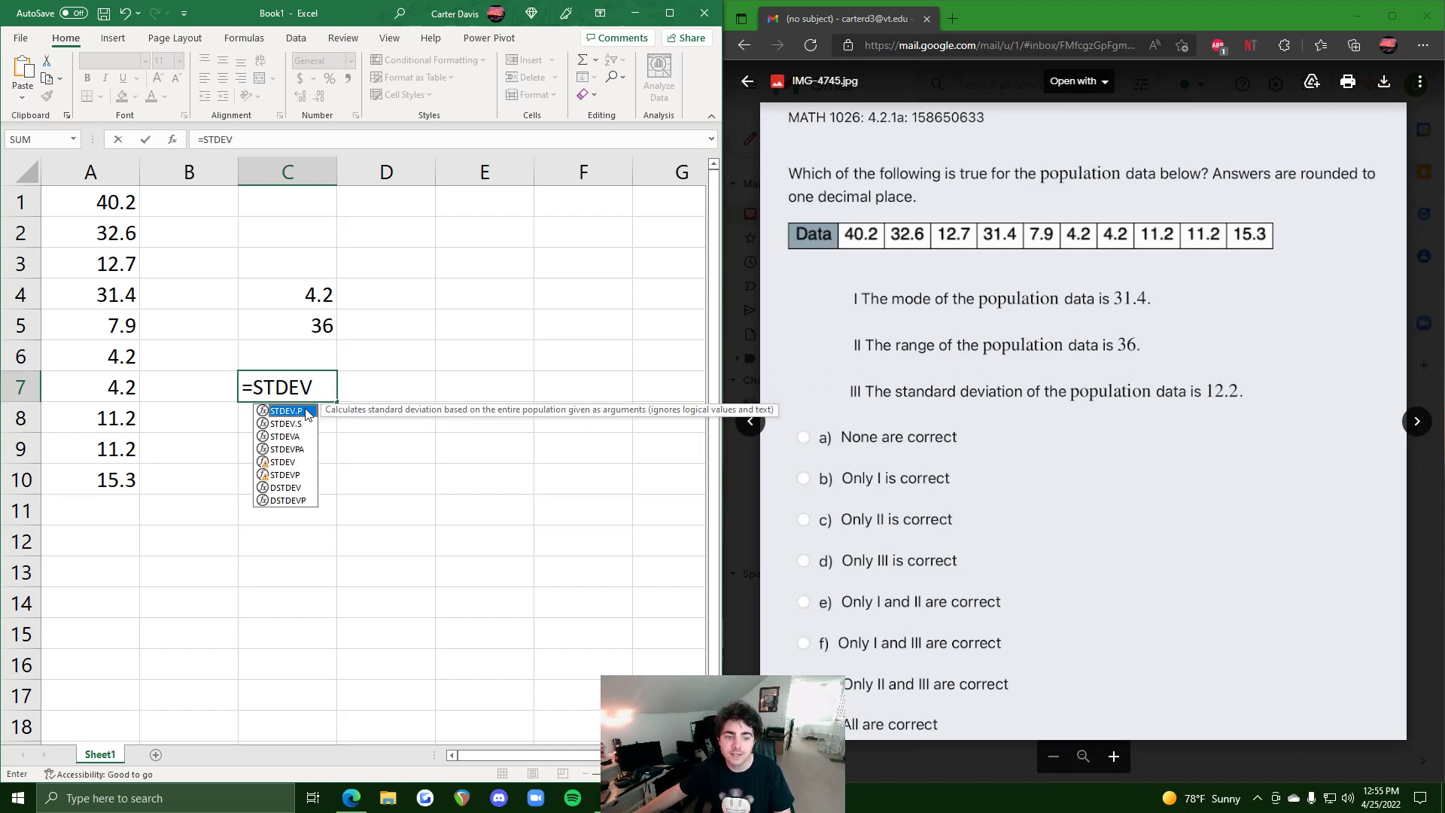
{"action": "double_click", "coordinate": [286, 411]}
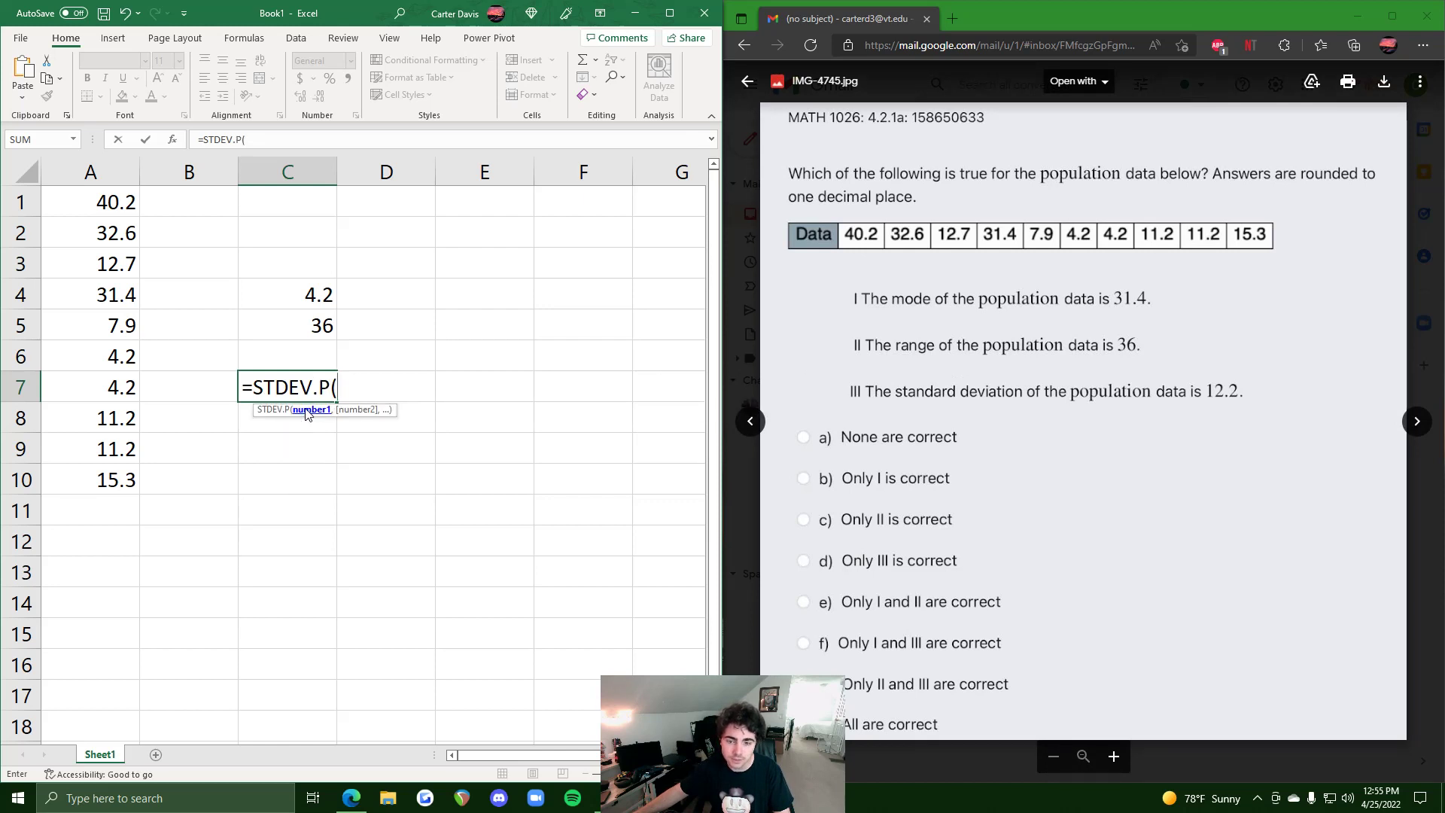
{"action": "left_click_drag", "start_coordinate": [109, 200], "coordinate": [110, 482]}
{"action": "key", "text": "Return"}
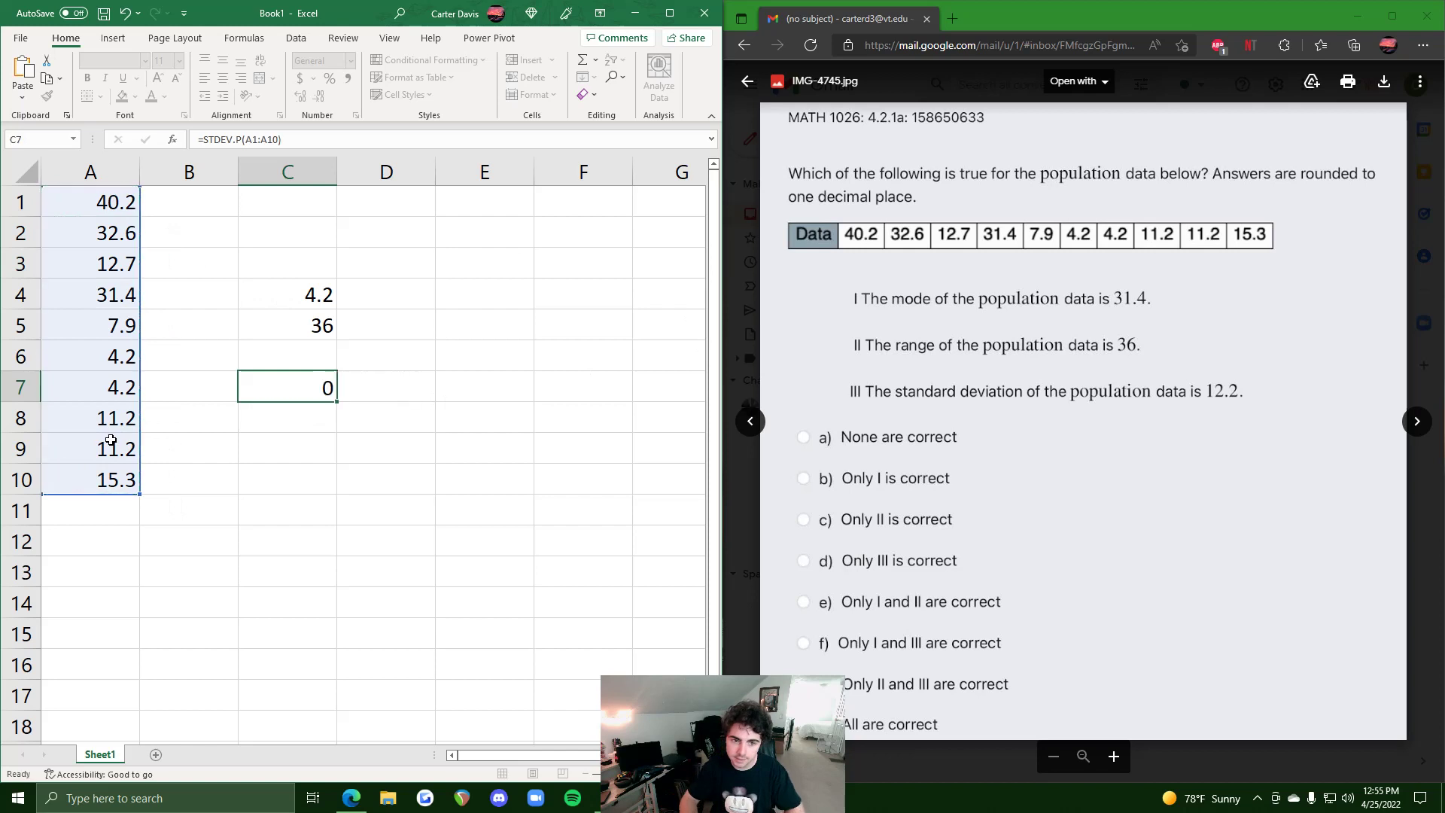
{"action": "left_click", "coordinate": [280, 390]}
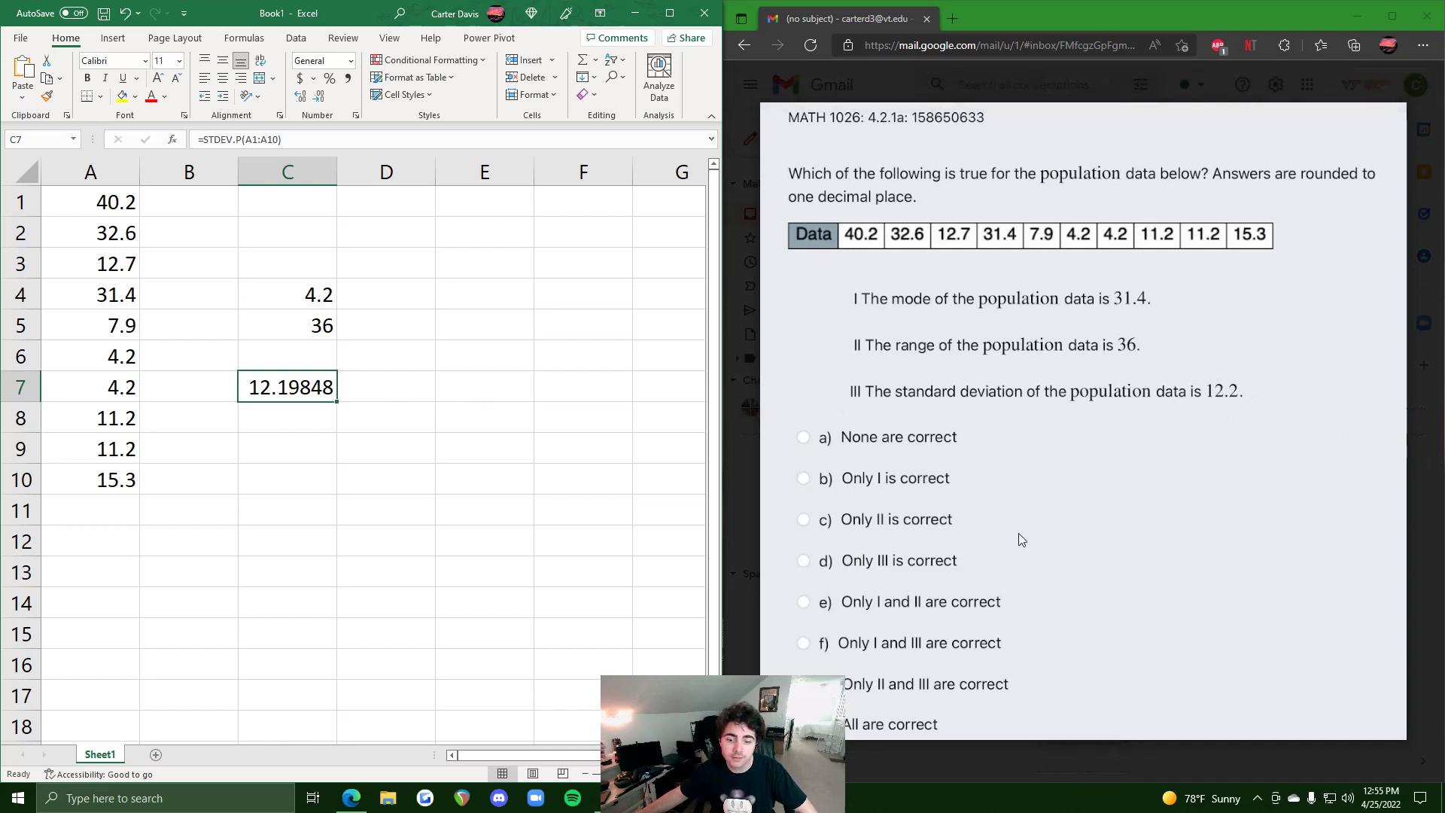
Show the next question image, IMG-4746.jpg, and clear the old data and results from A1:E11.
{"action": "left_click", "coordinate": [1396, 415]}
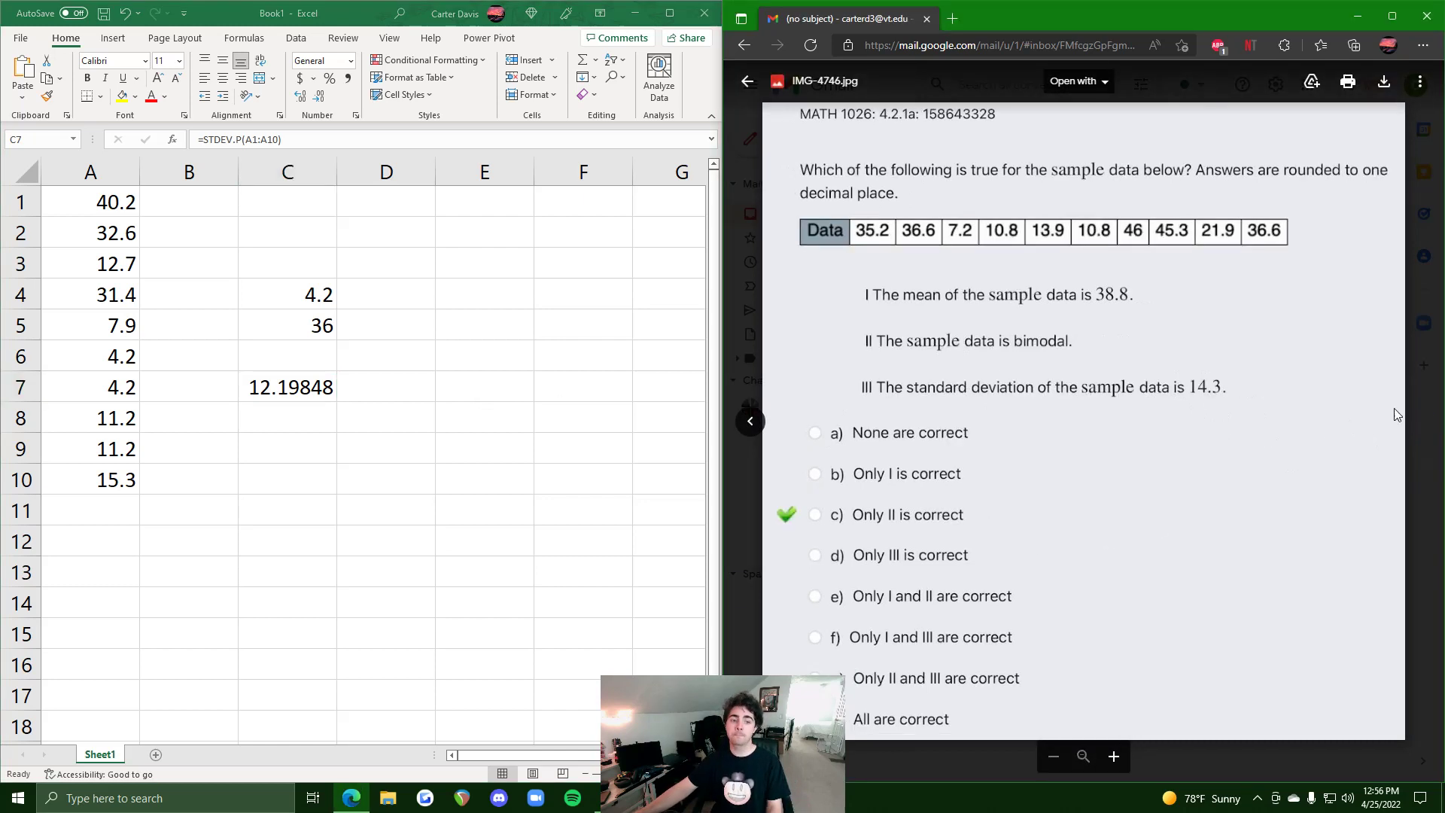
{"action": "left_click", "coordinate": [450, 515]}
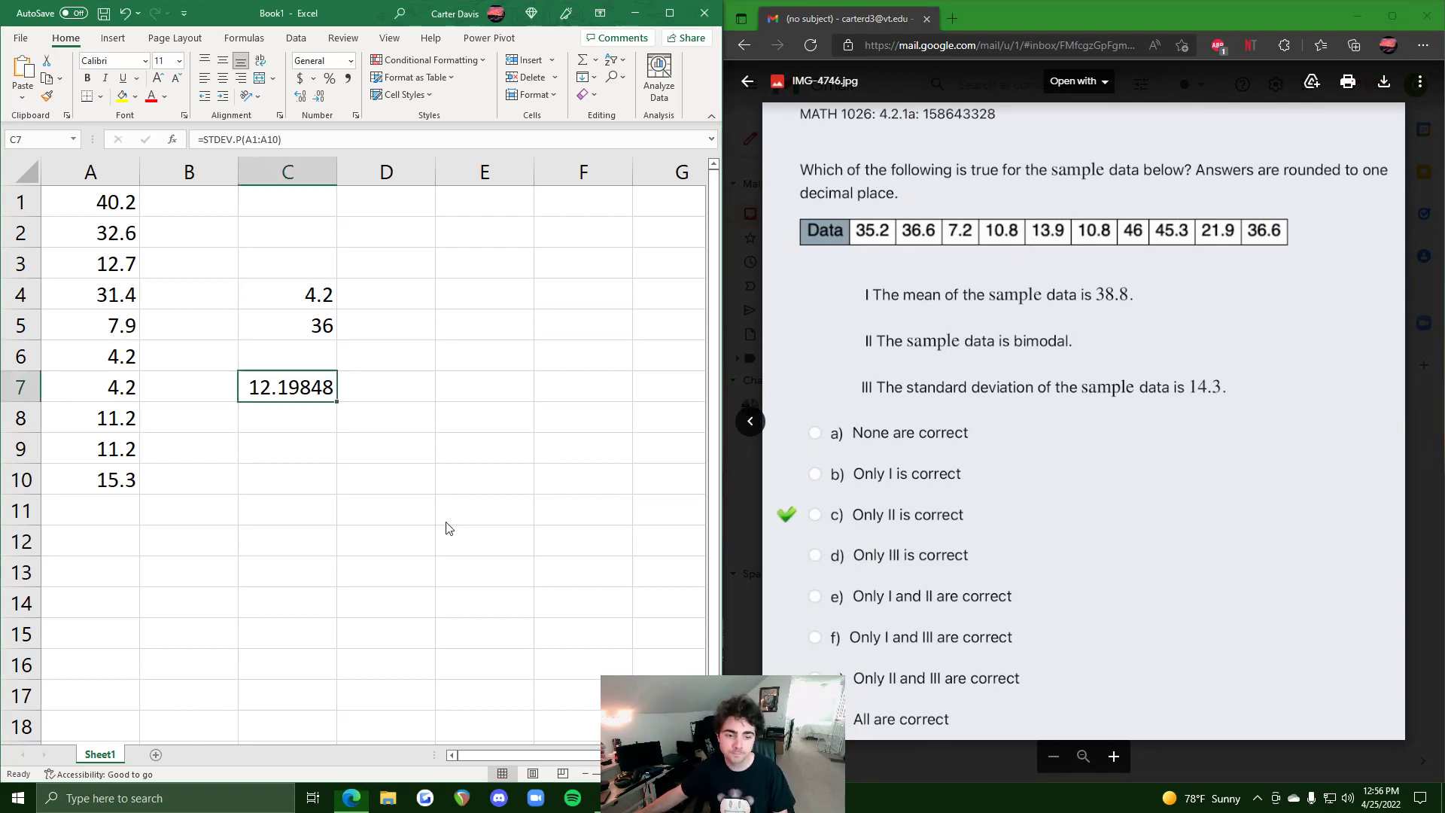
{"action": "left_click_drag", "start_coordinate": [444, 498], "coordinate": [3, 143]}
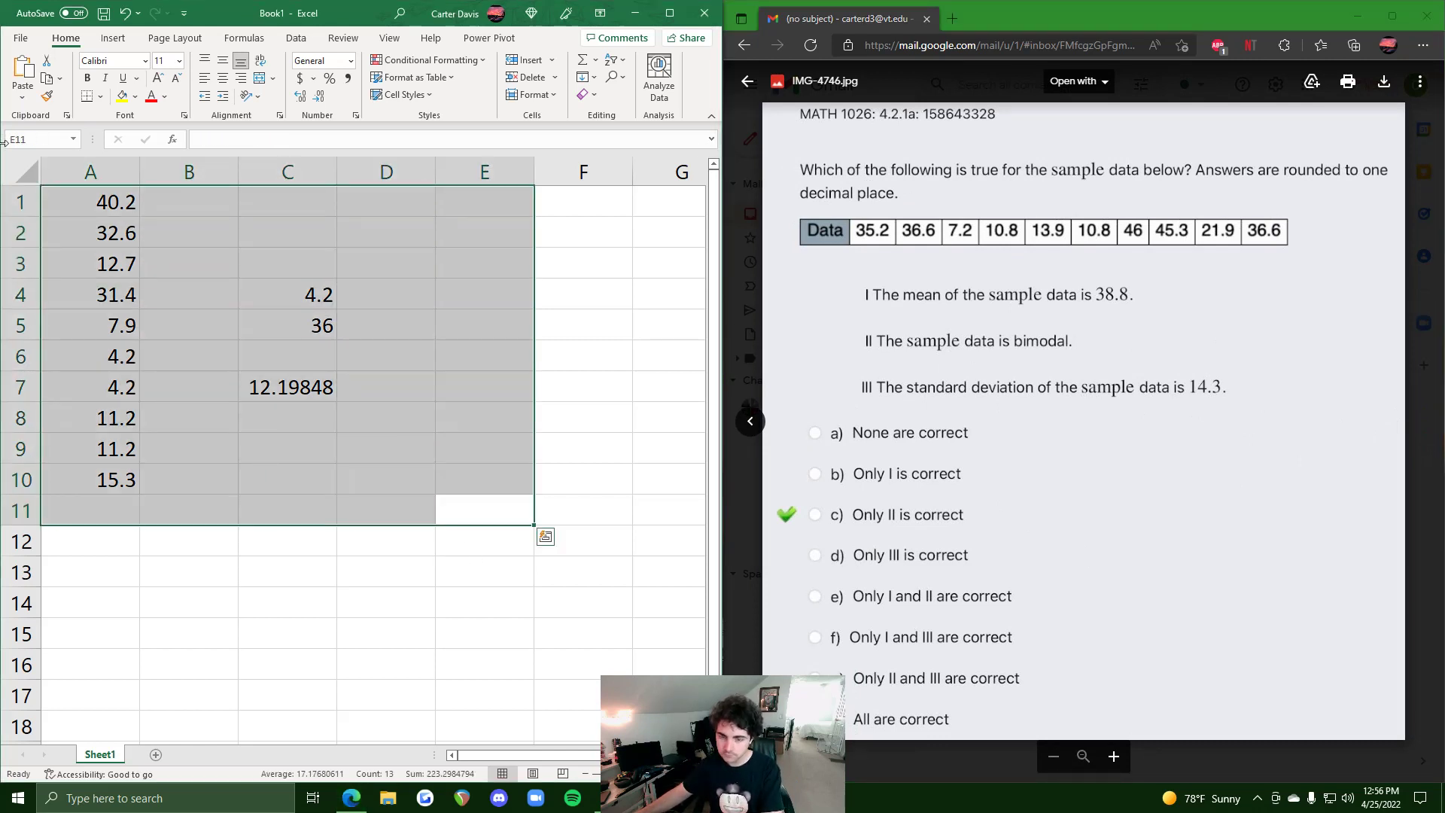
{"action": "key", "text": "Delete"}
Enter the first five sample data values, 35.2, 36.6, 7.2, 10.8 and 13.9, in A1:A5.
{"action": "left_click", "coordinate": [98, 204]}
{"action": "type", "text": "35.2"}
{"action": "key", "text": "Return"}
{"action": "type", "text": "36.6"}
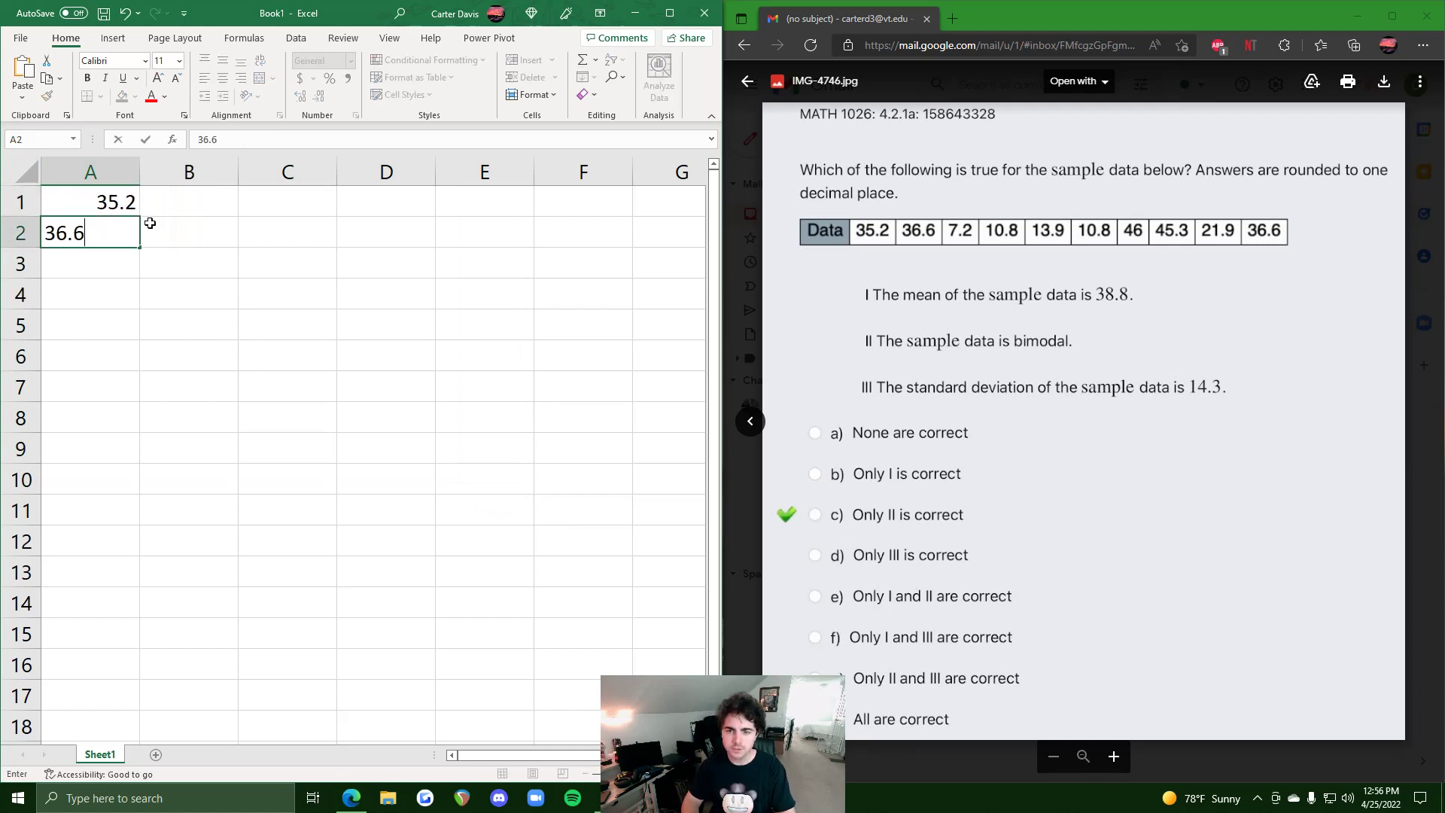
{"action": "key", "text": "Return"}
{"action": "type", "text": "7.2"}
{"action": "key", "text": "Return"}
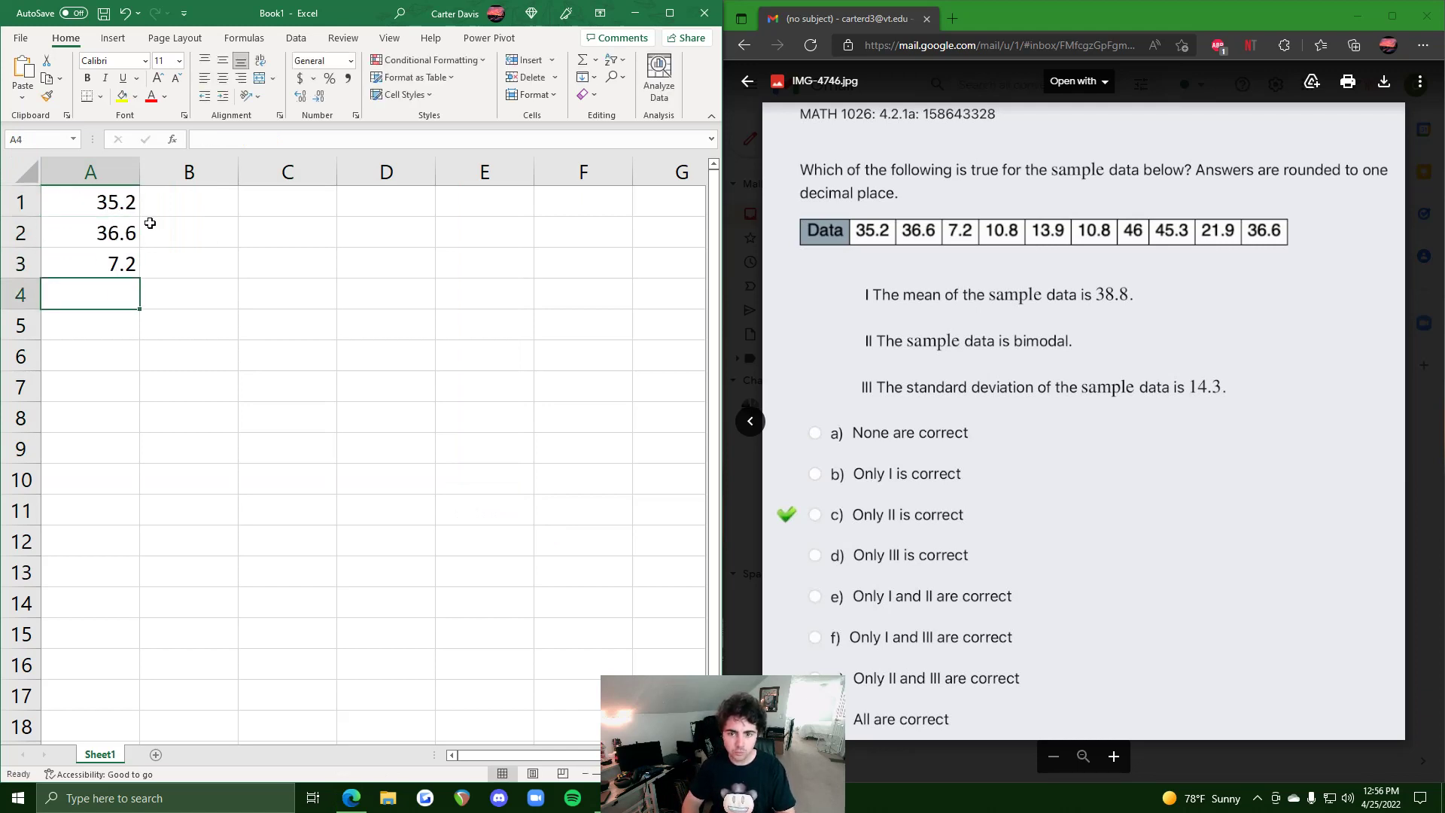
{"action": "type", "text": "10.8"}
{"action": "key", "text": "Return"}
{"action": "type", "text": "13.9"}
{"action": "key", "text": "Return"}
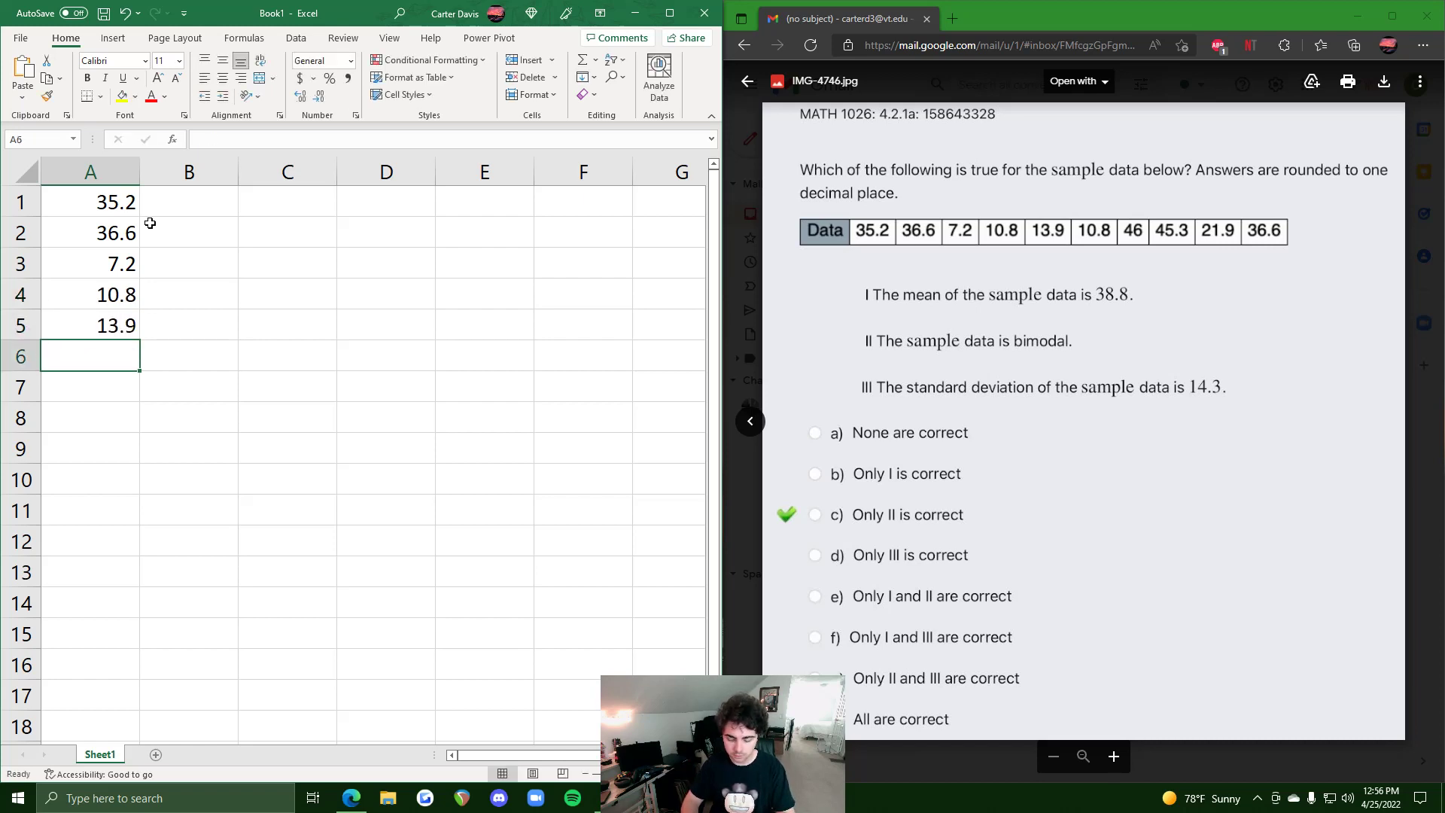
Enter the remaining five sample data values, 10.8, 46, 45.3, 21.9 and 36.6, in A6:A10.
{"action": "type", "text": "10.8"}
{"action": "key", "text": "Return"}
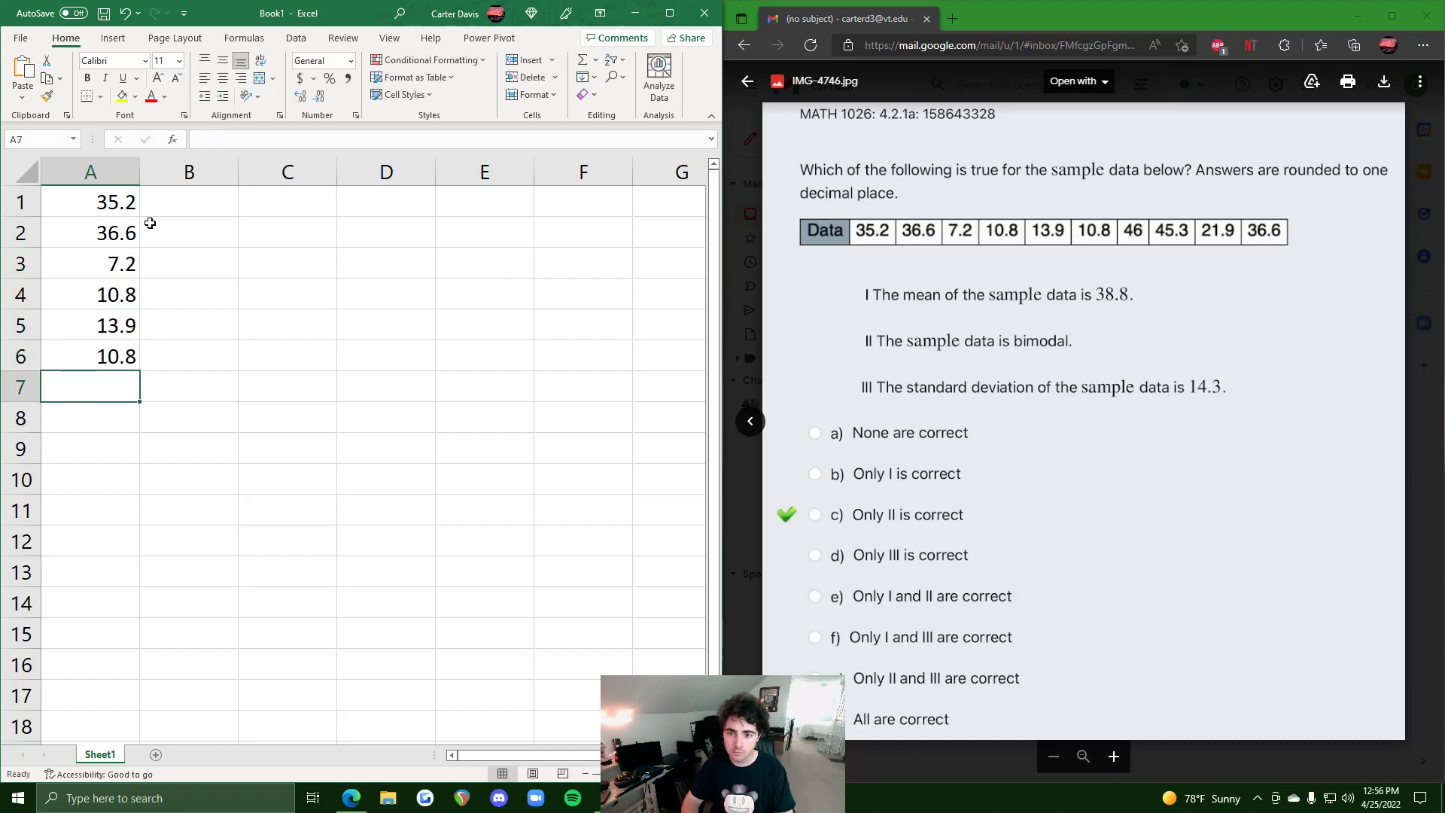
{"action": "type", "text": "46"}
{"action": "key", "text": "Return"}
{"action": "type", "text": "45.3"}
{"action": "key", "text": "Return"}
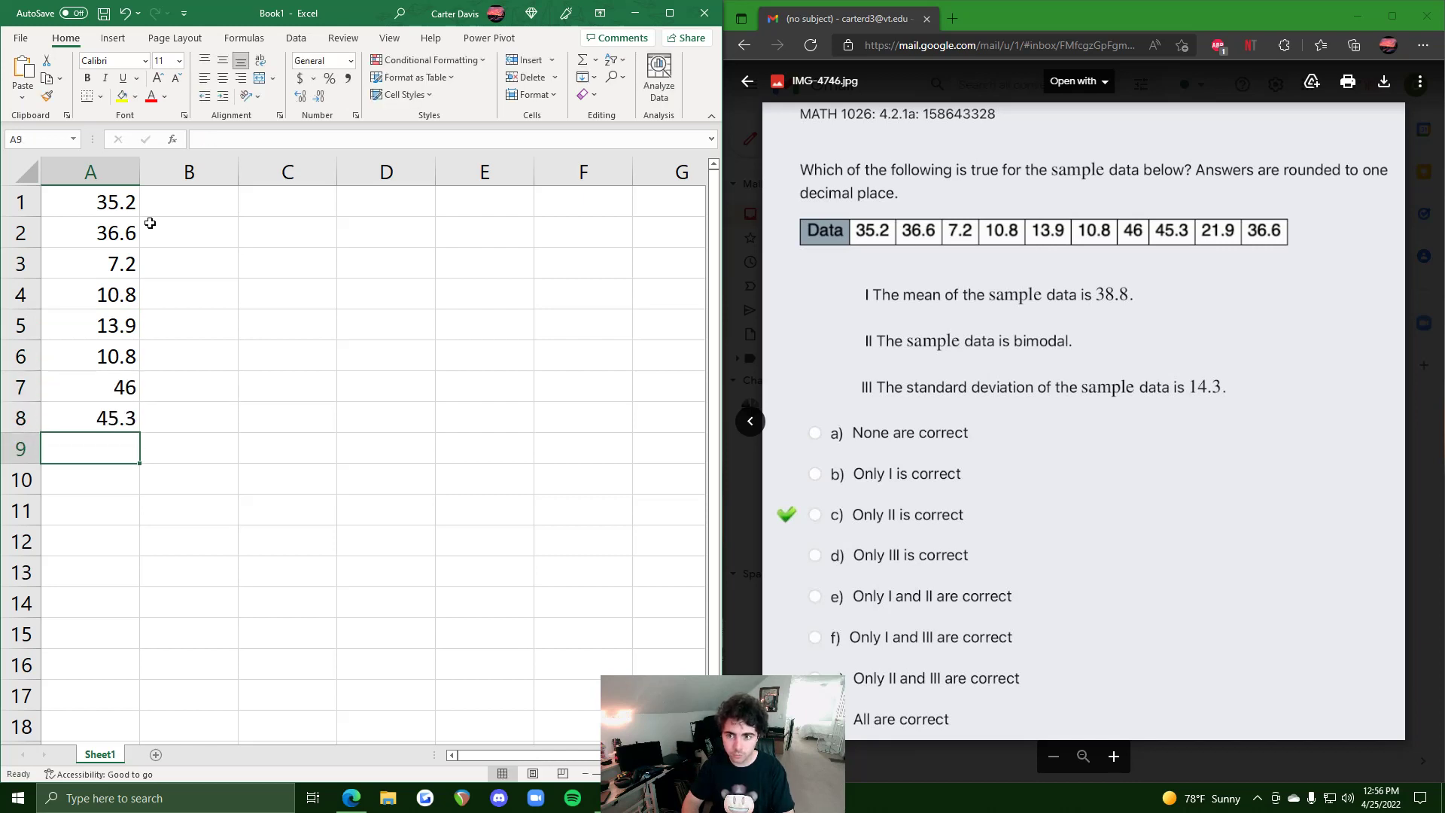
{"action": "type", "text": "21.9"}
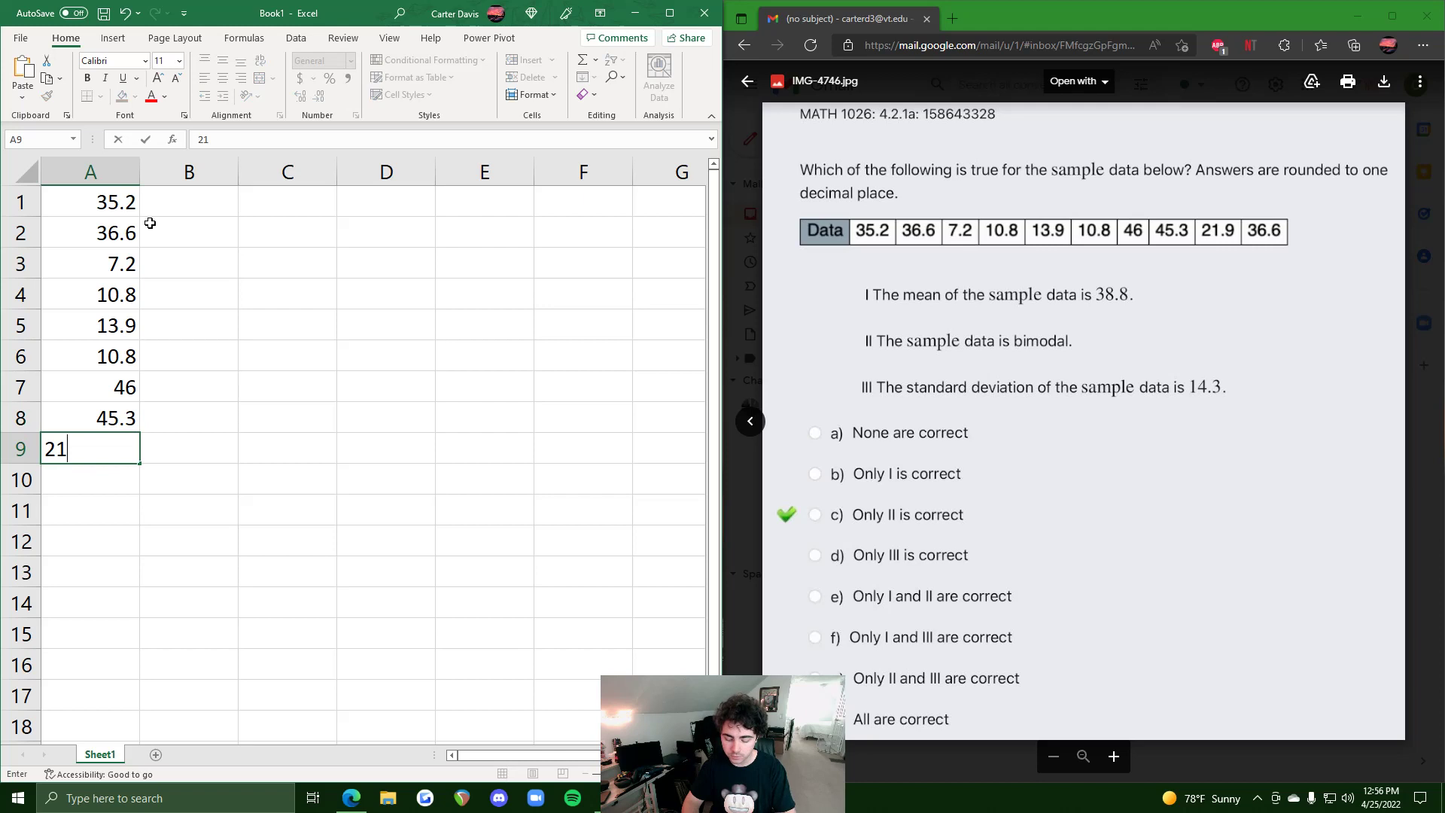
{"action": "key", "text": "Return"}
{"action": "type", "text": "36.6"}
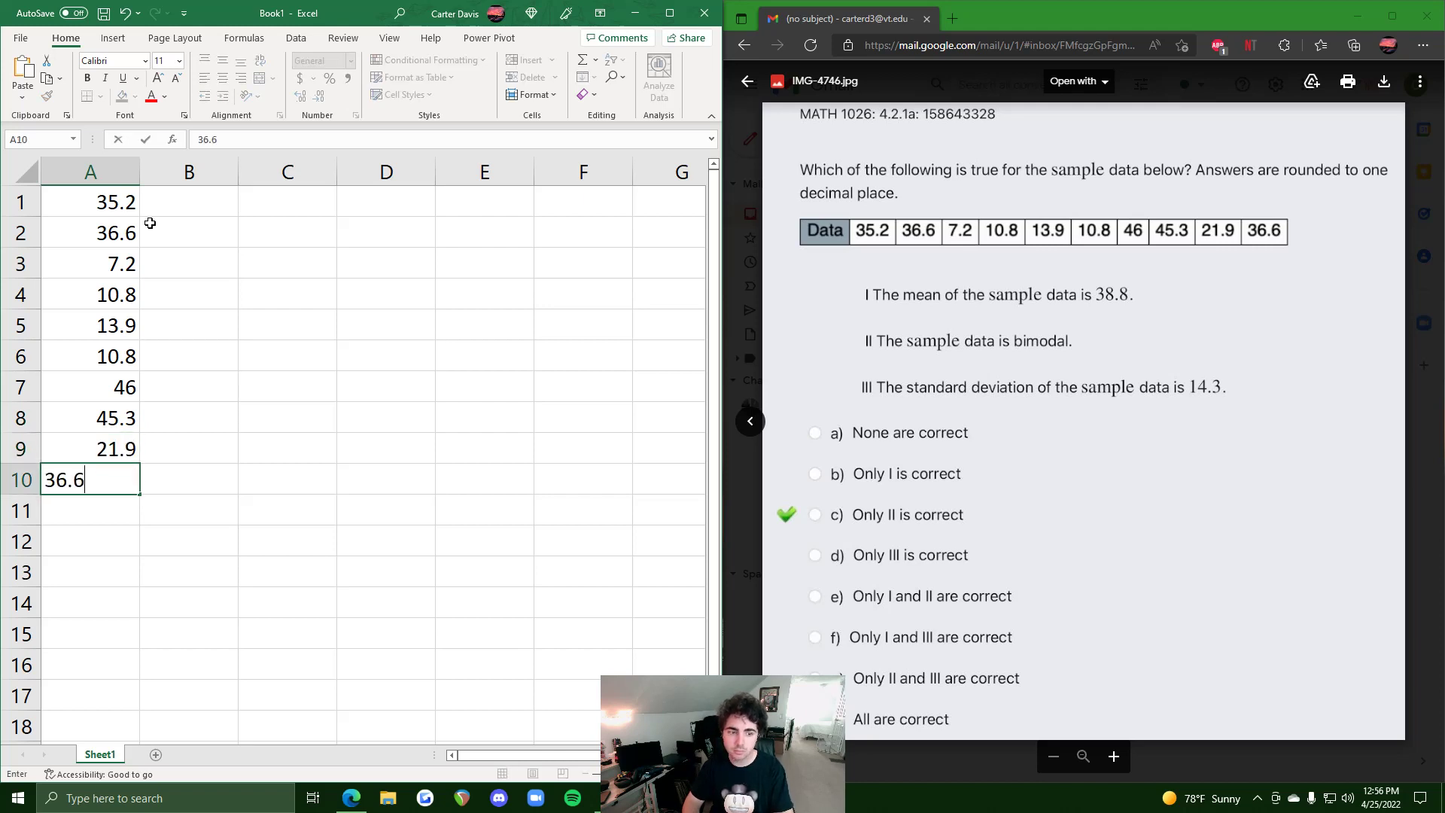
{"action": "key", "text": "Return"}
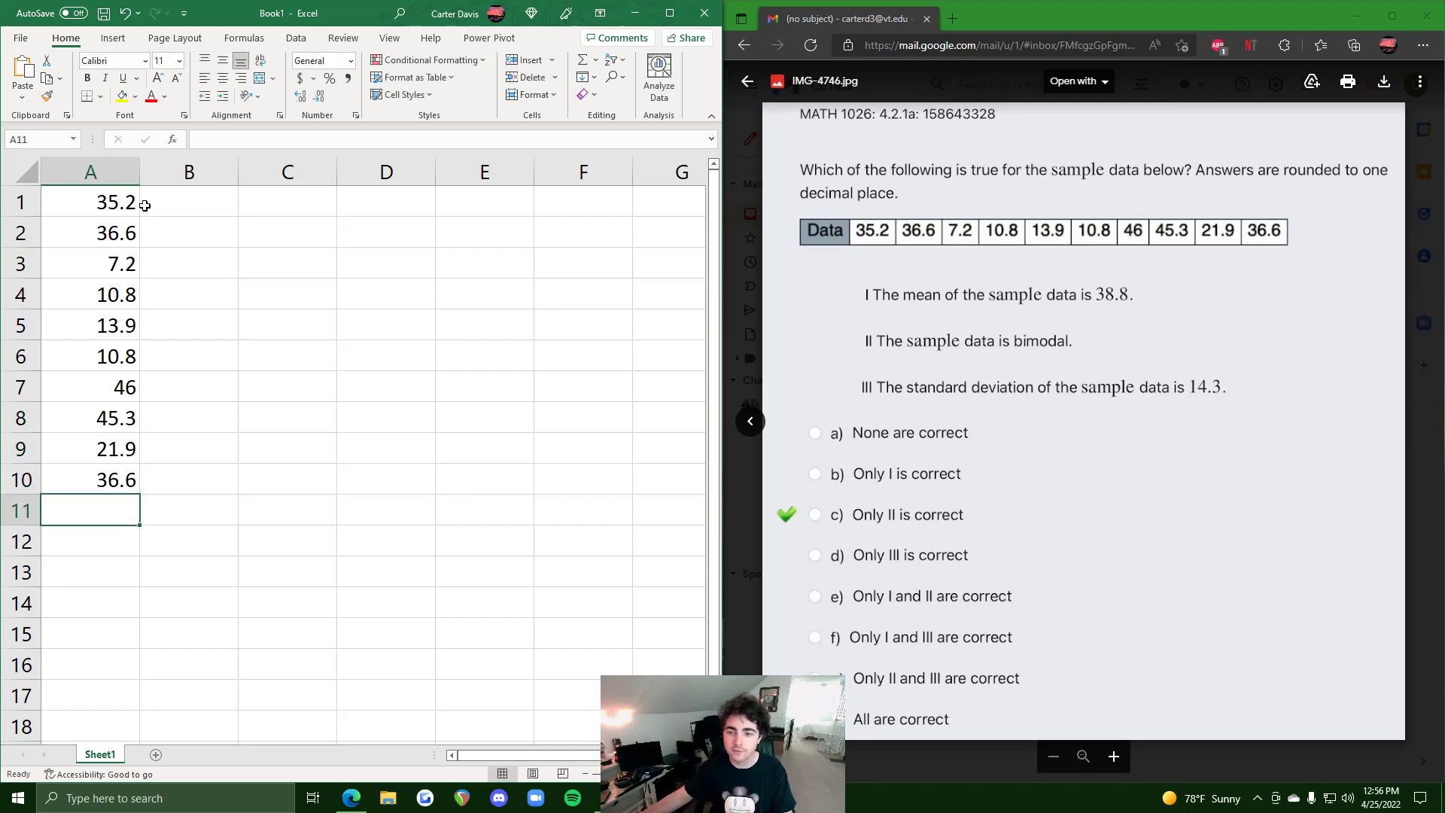
Calculate the mean in B4 with =AVERAGE(A1:A10) and check it against statement I.
{"action": "left_click", "coordinate": [230, 301]}
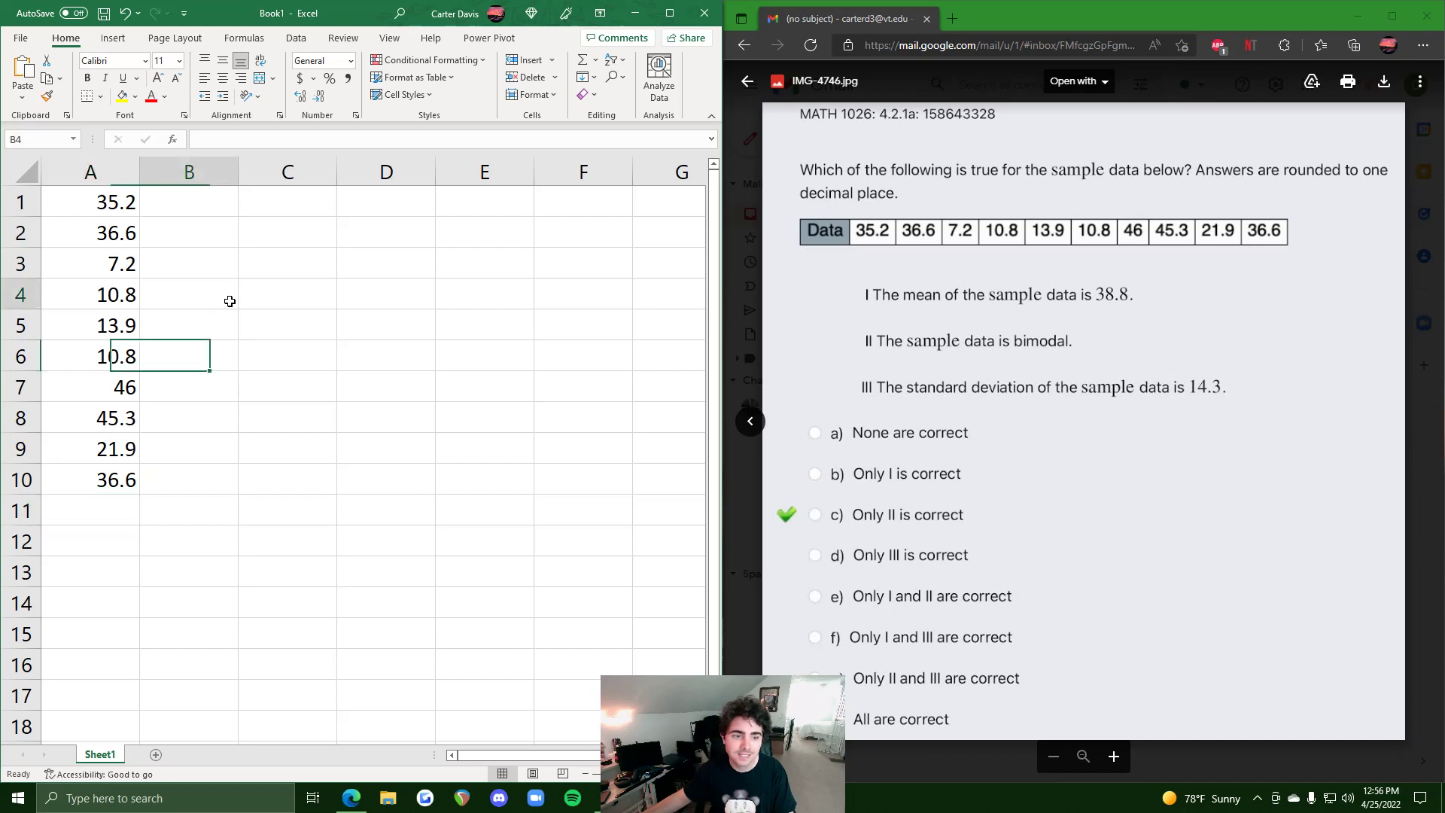
{"action": "type", "text": "=AVERGAE"}
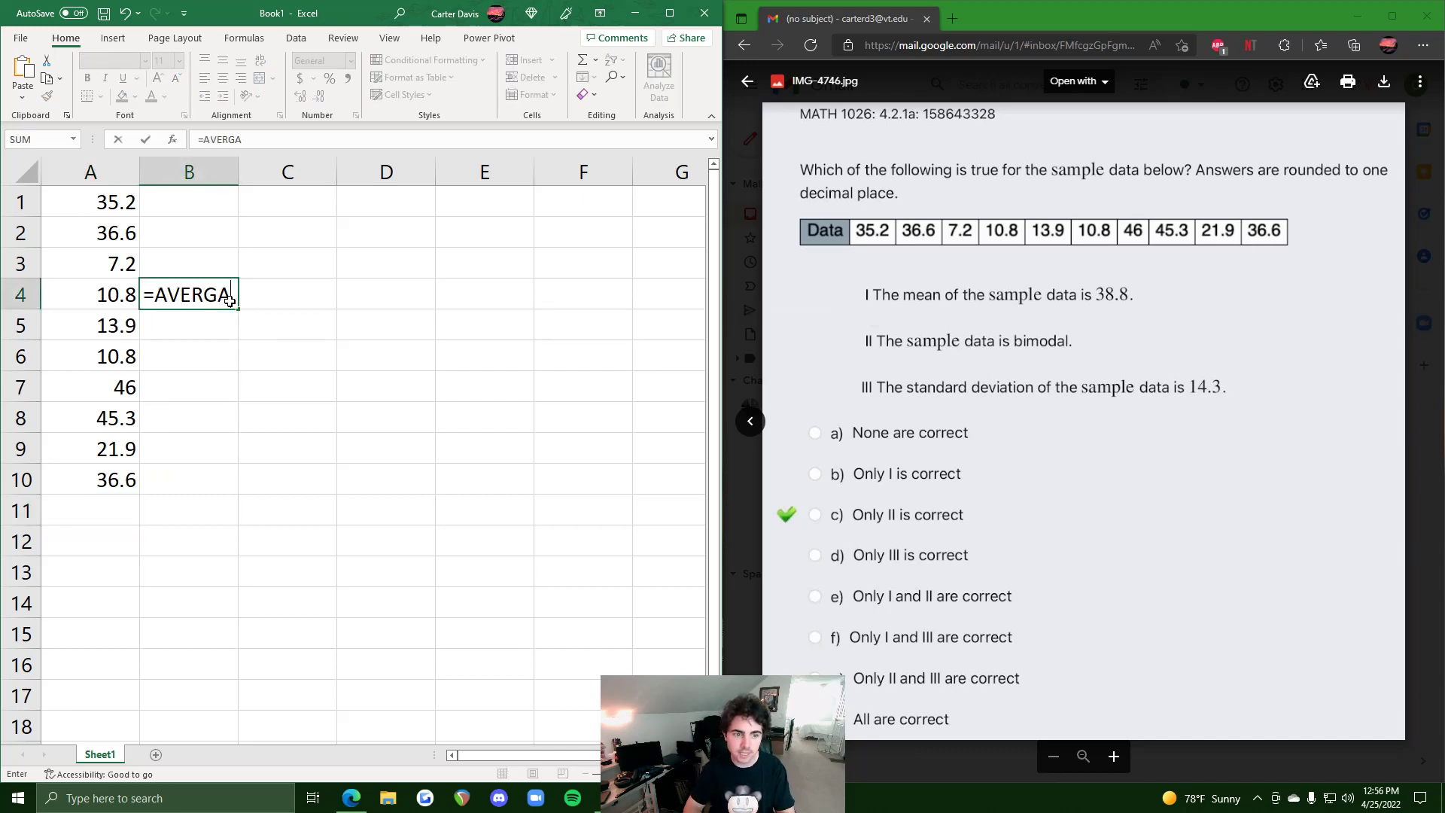
{"action": "key", "text": "BackSpace"}
{"action": "key", "text": "BackSpace"}
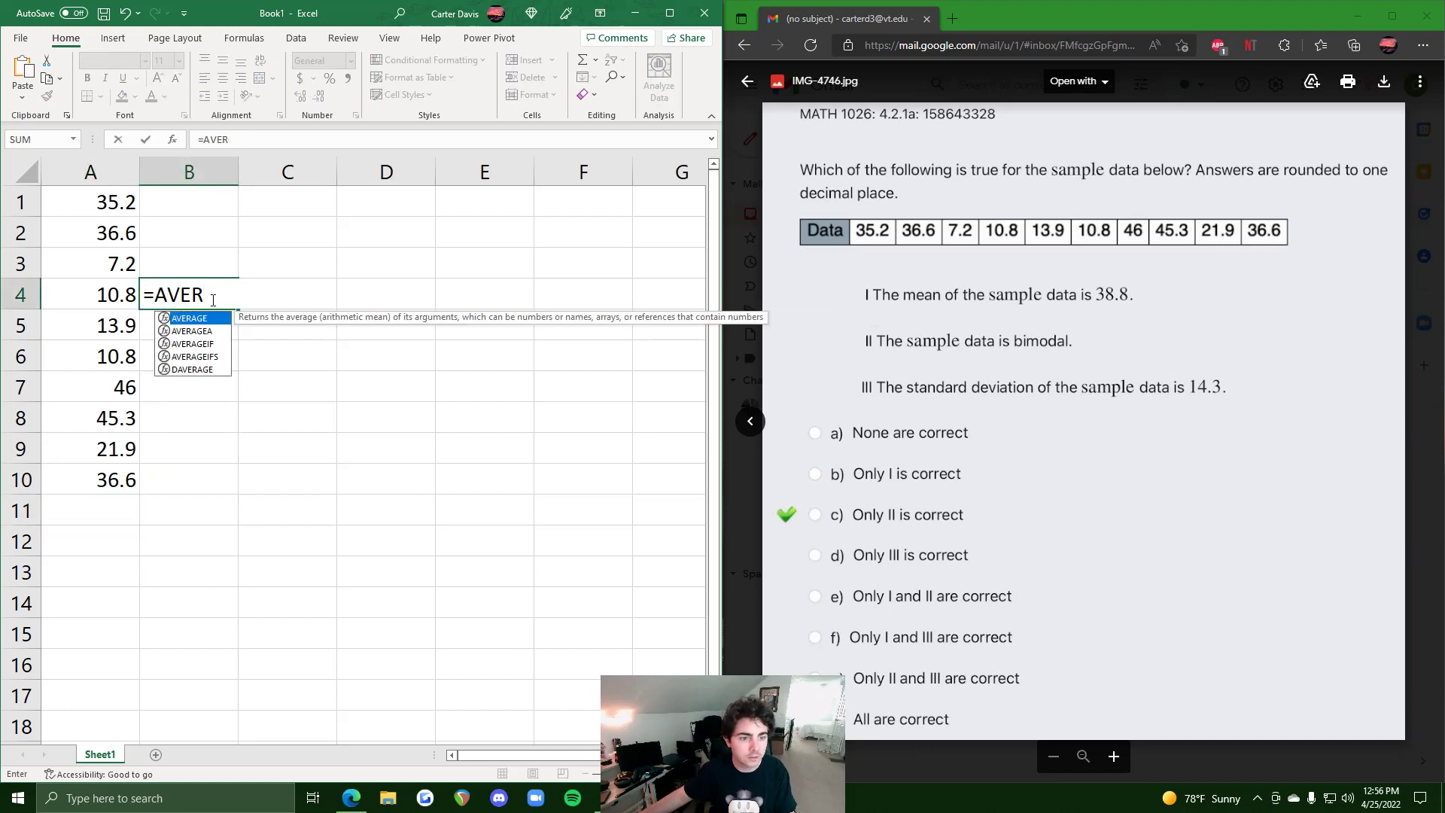
{"action": "double_click", "coordinate": [217, 324]}
{"action": "left_click_drag", "start_coordinate": [86, 204], "coordinate": [97, 474]}
{"action": "type", "text": ")"}
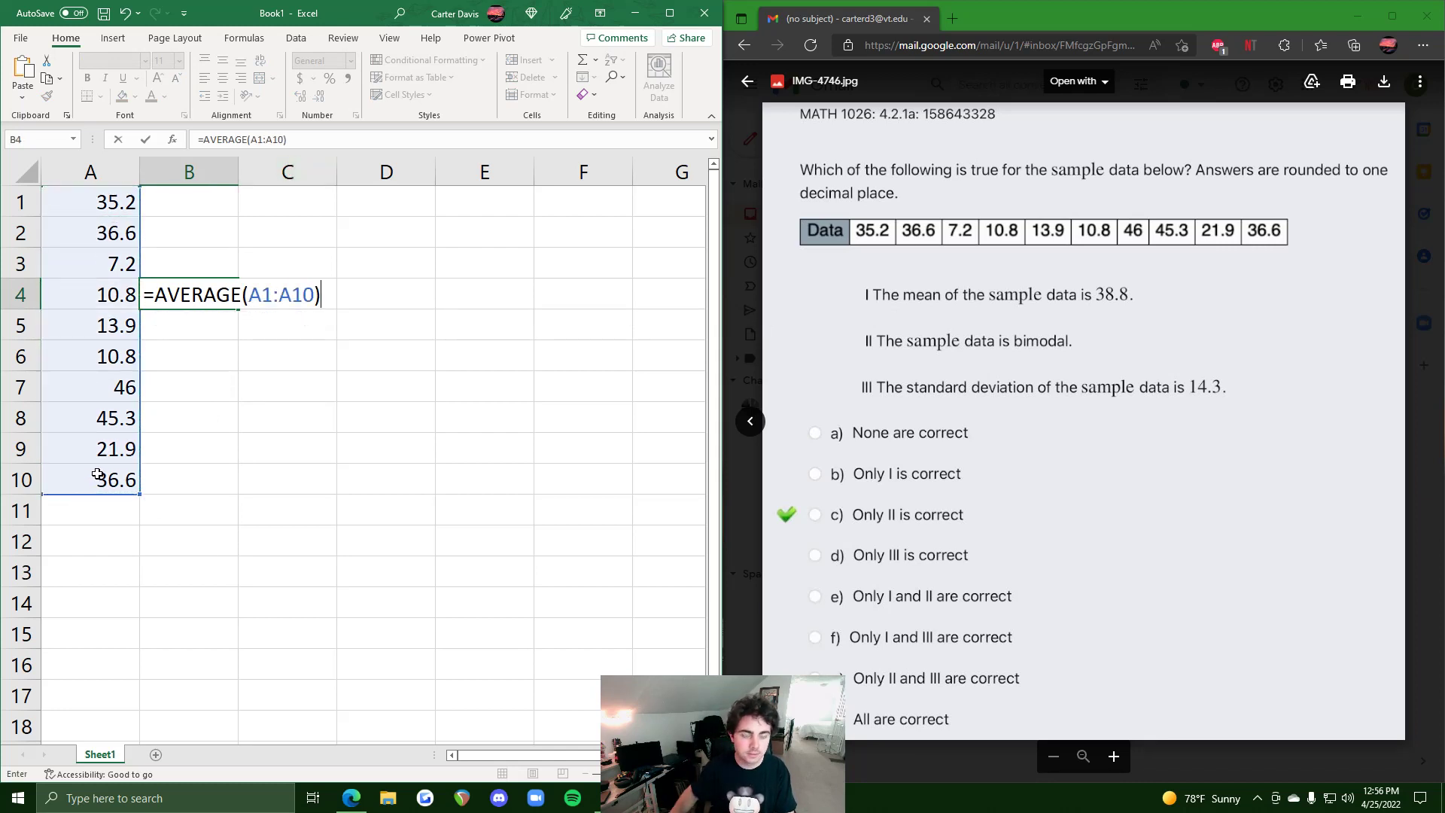
{"action": "key", "text": "Return"}
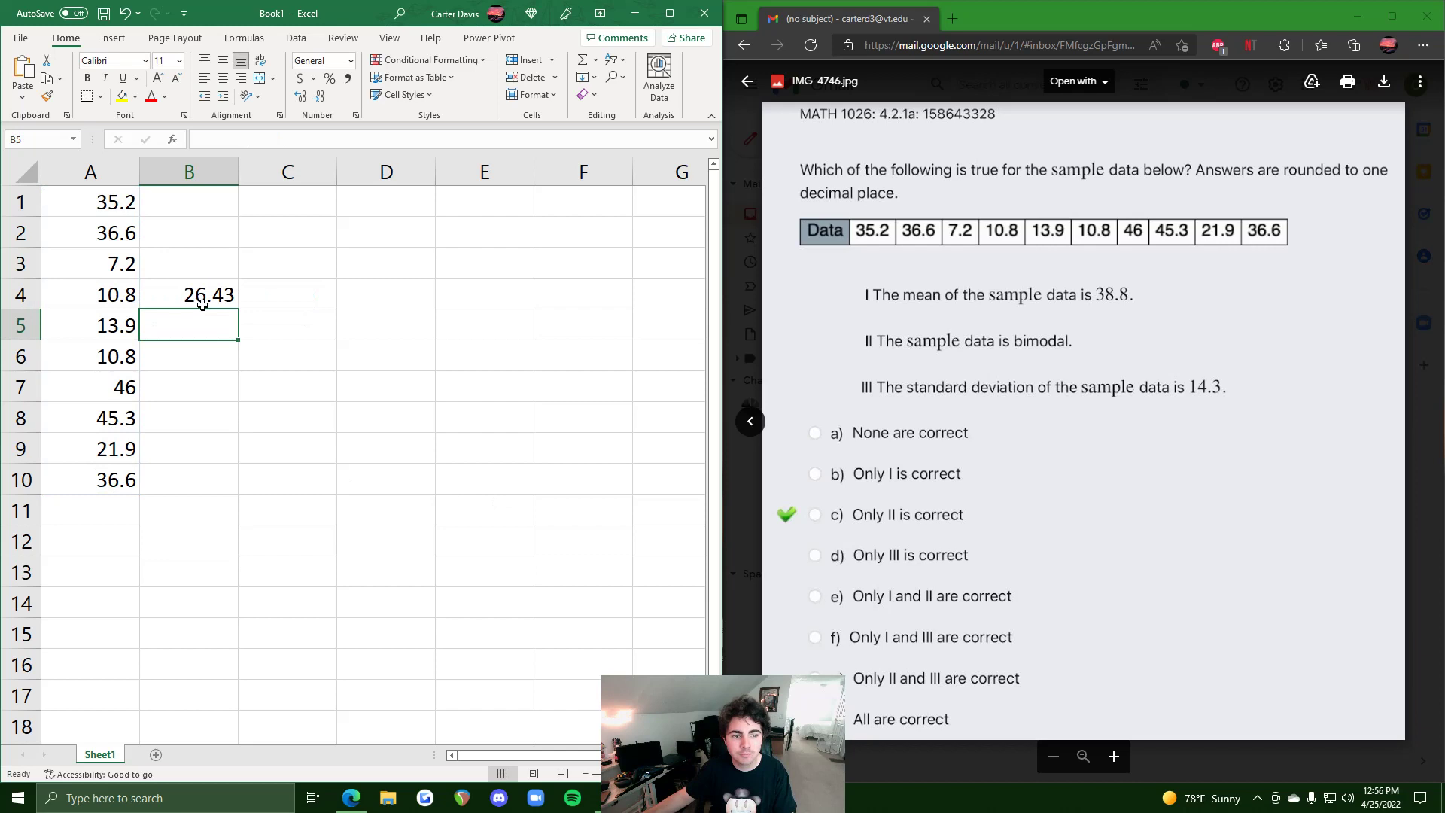
{"action": "left_click", "coordinate": [218, 299]}
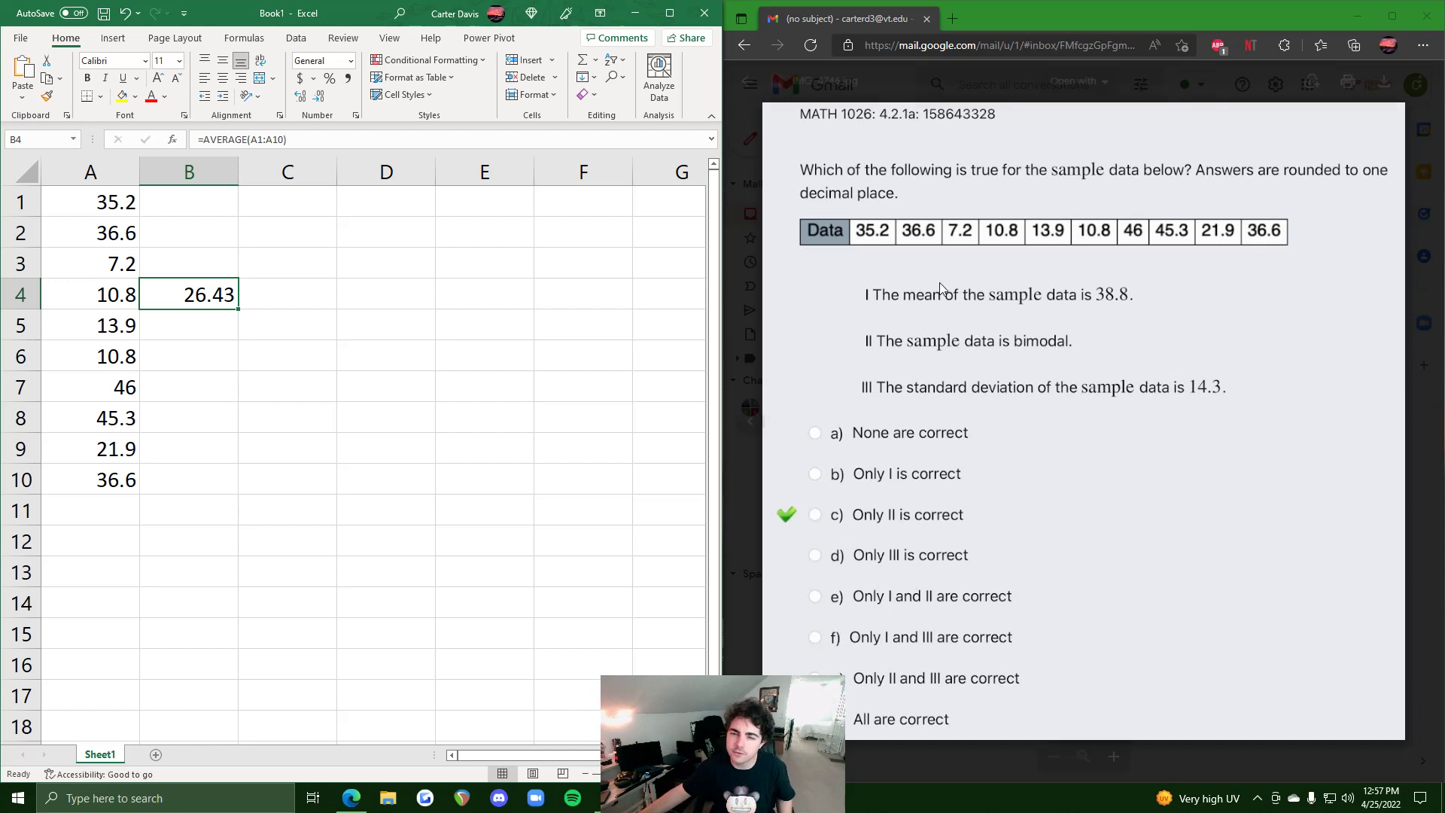
List all modes of the data from C7 with =MODE.MULT(A1:A10) and check them against statement II.
{"action": "left_click", "coordinate": [254, 375]}
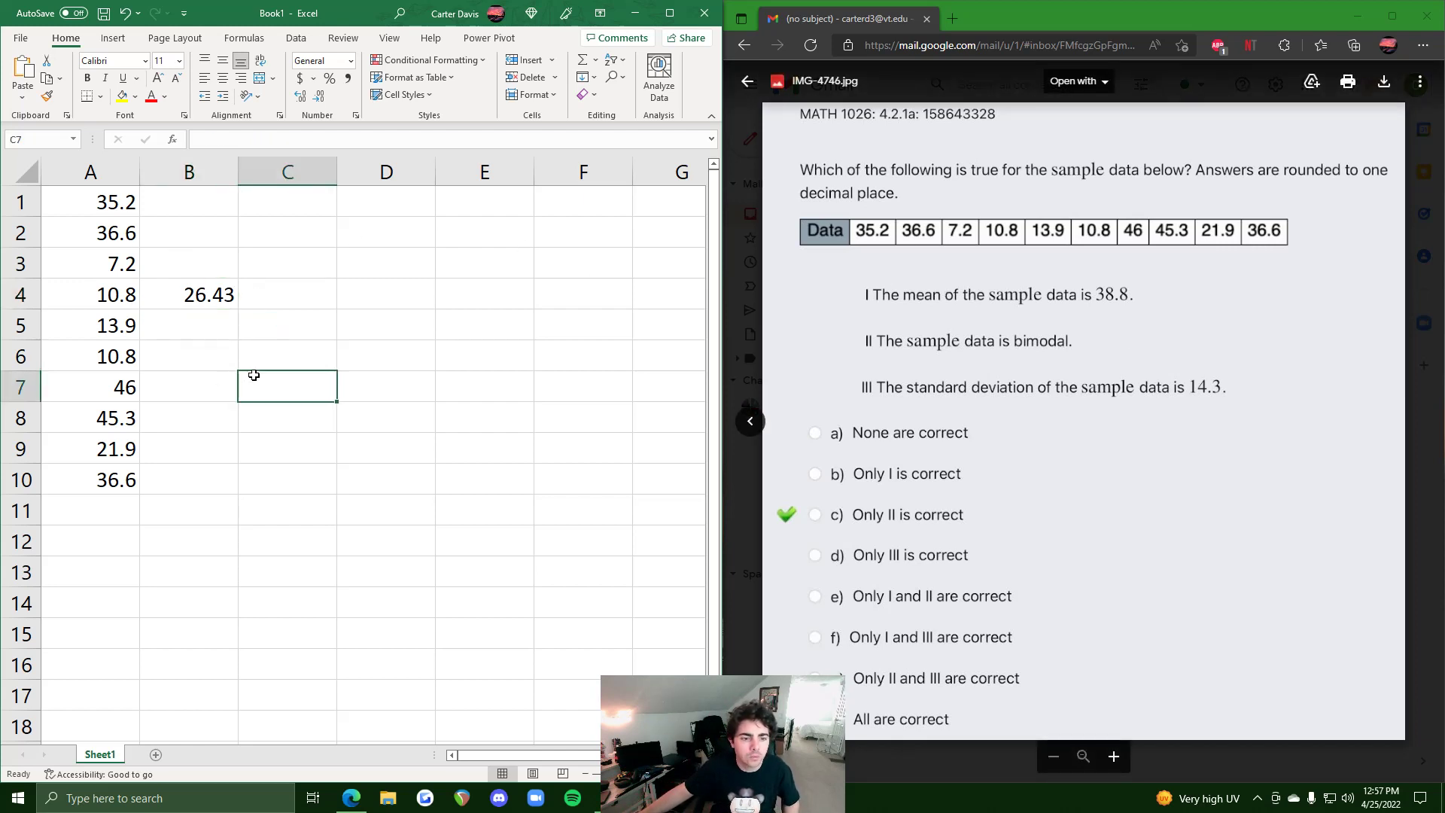
{"action": "type", "text": "=BIMOd"}
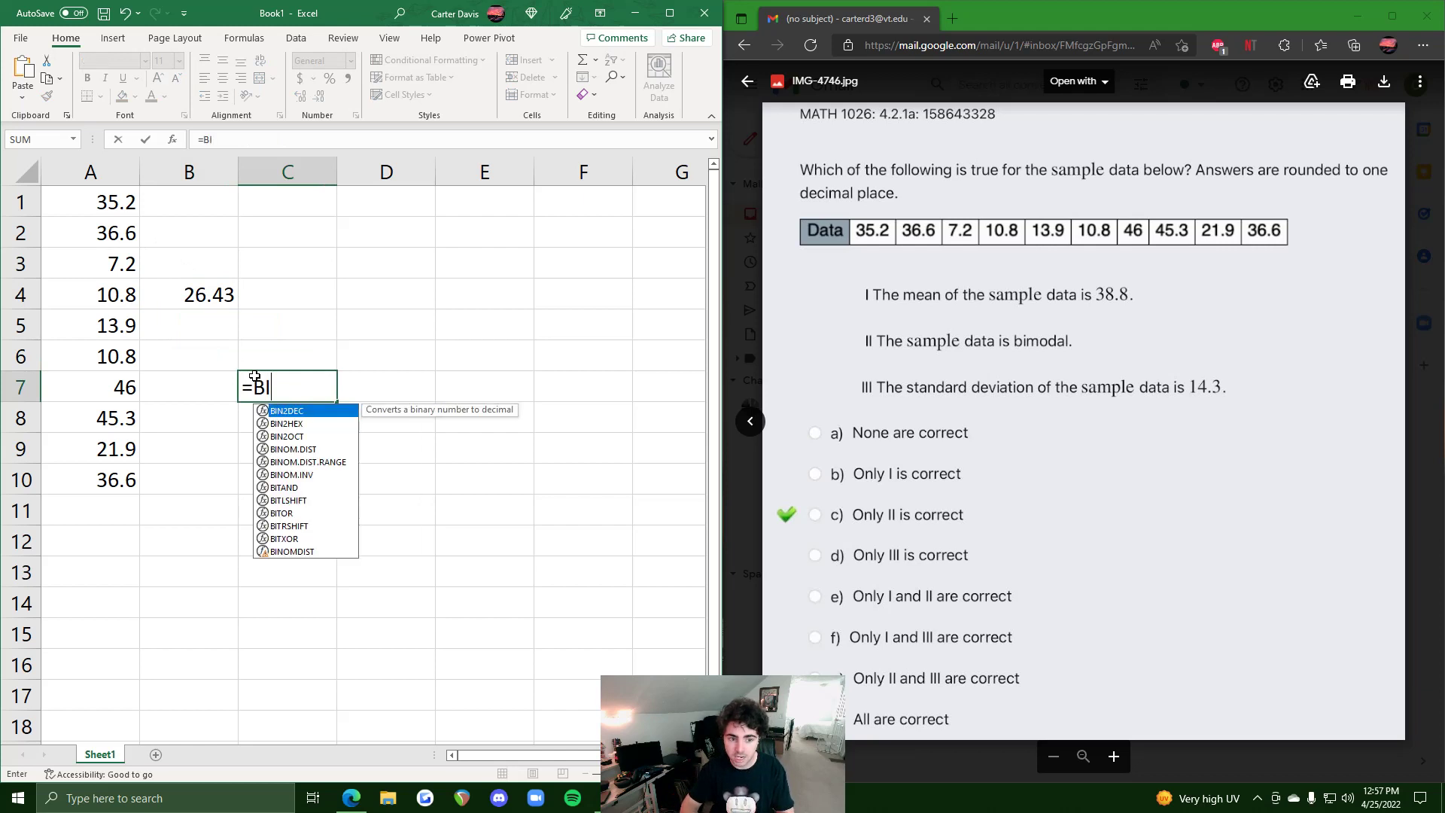
{"action": "key", "text": "BackSpace"}
{"action": "key", "text": "BackSpace"}
{"action": "key", "text": "BackSpace"}
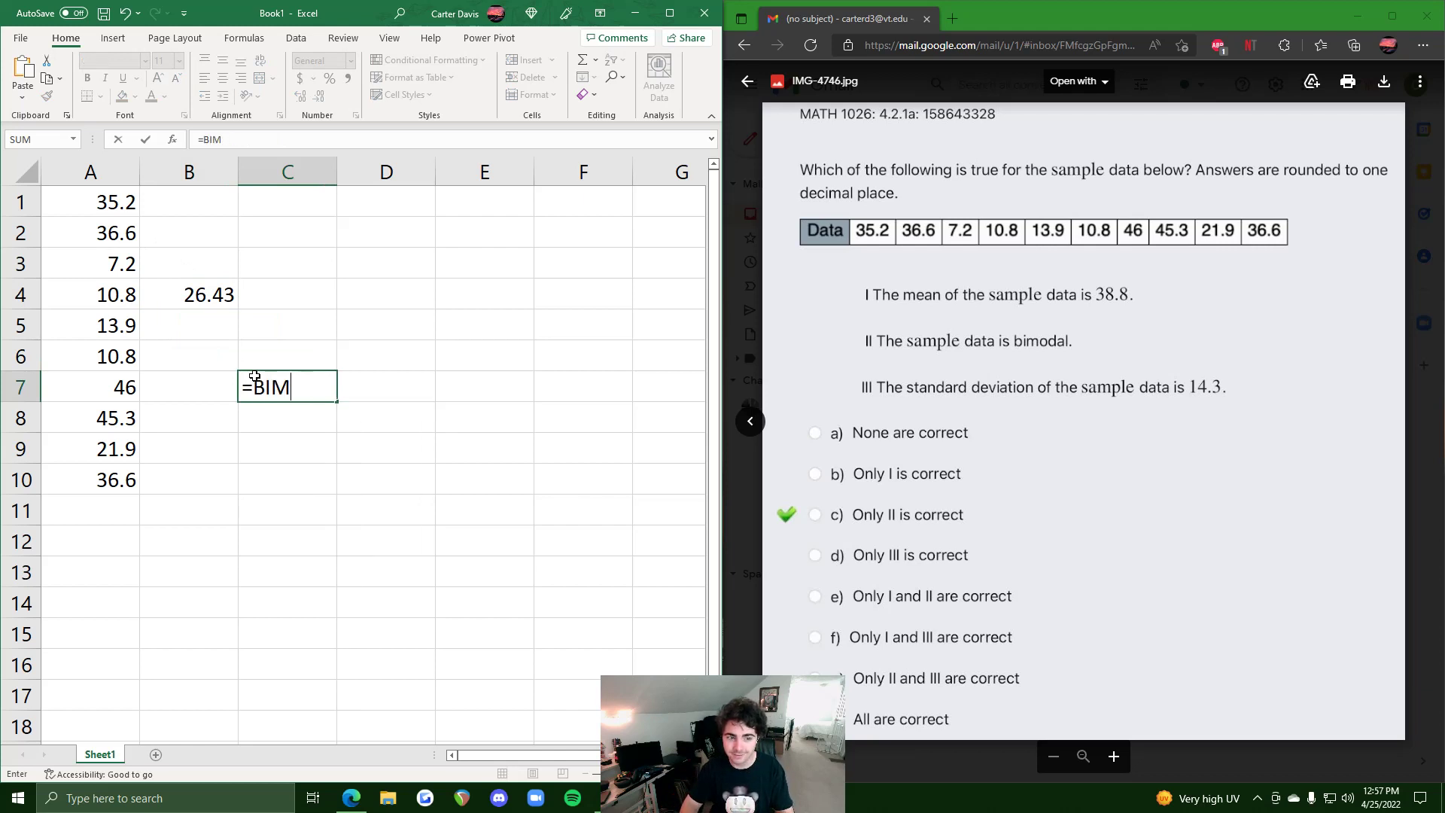
{"action": "key", "text": "BackSpace"}
{"action": "key", "text": "BackSpace"}
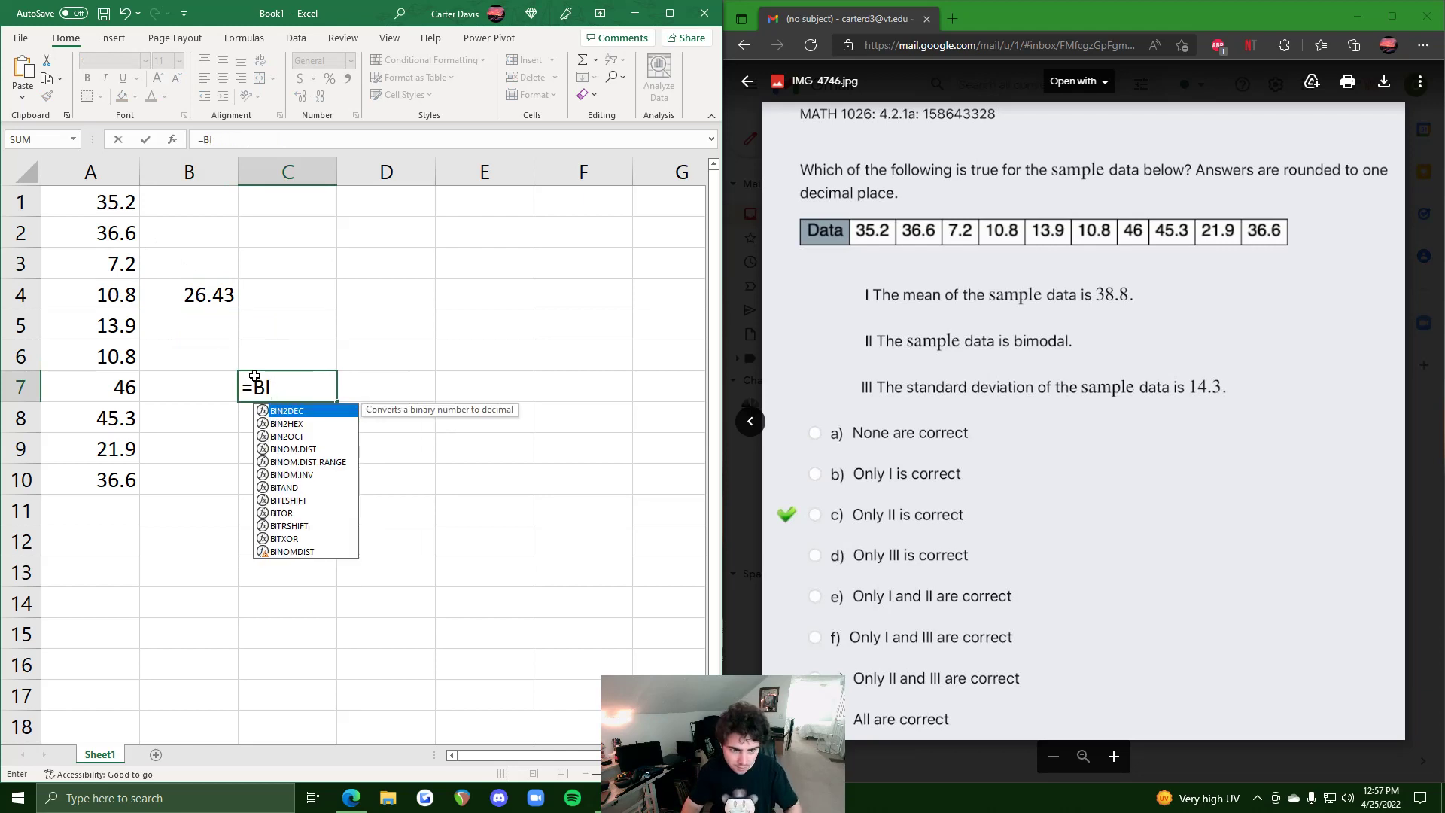
{"action": "type", "text": "MODE"}
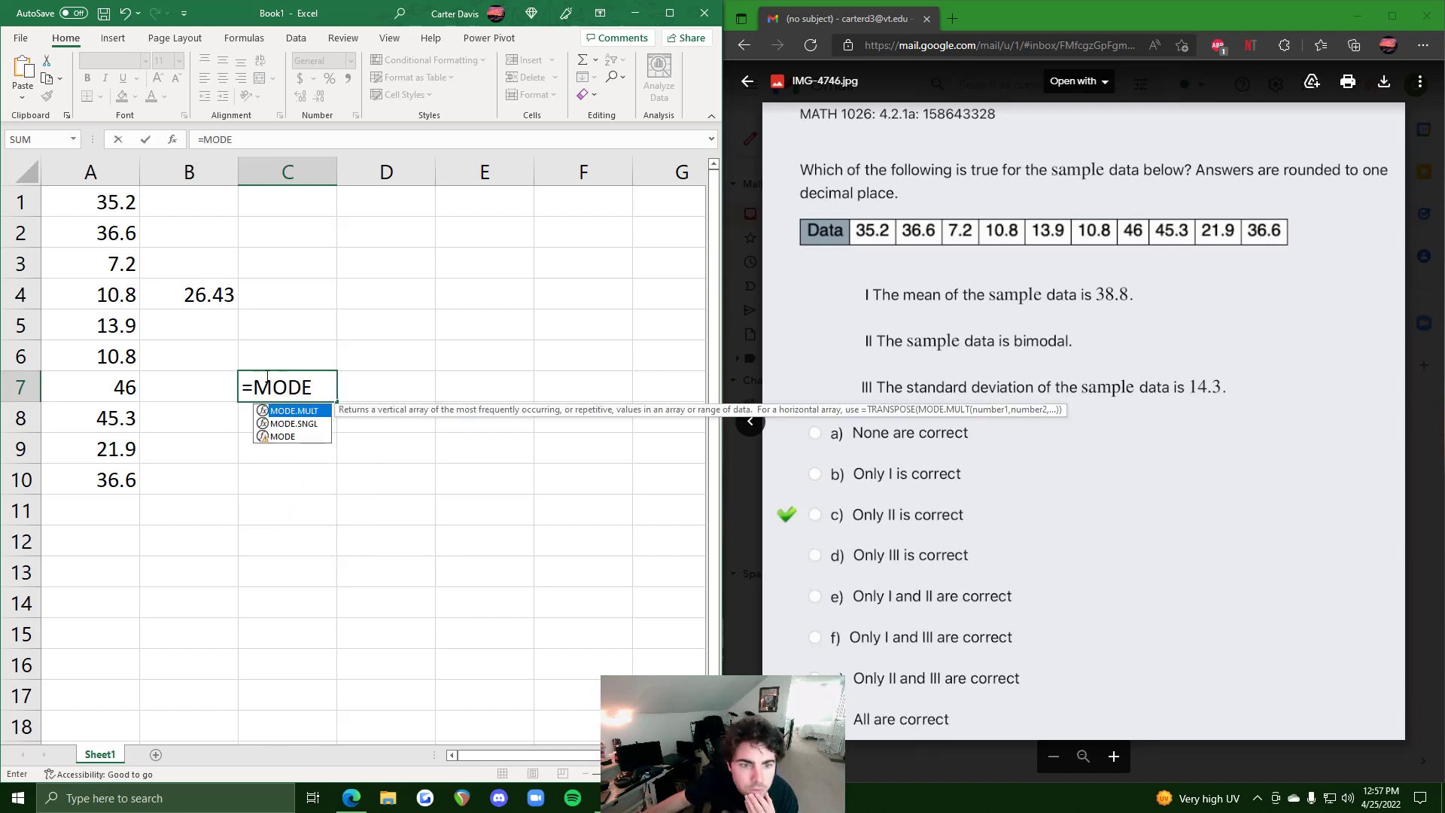
{"action": "double_click", "coordinate": [310, 411]}
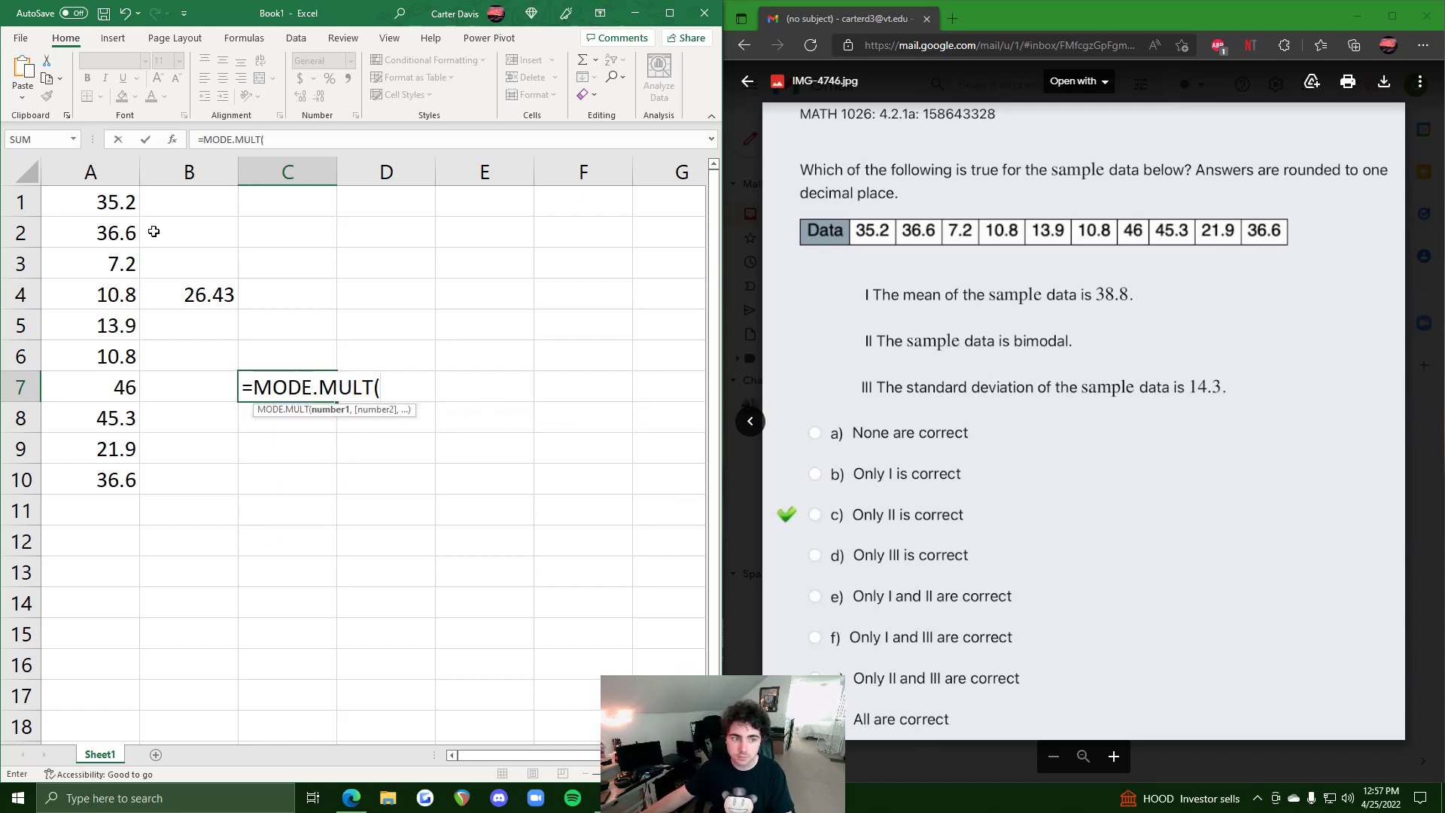
{"action": "left_click_drag", "start_coordinate": [100, 202], "coordinate": [98, 467]}
{"action": "type", "text": ")"}
{"action": "key", "text": "Return"}
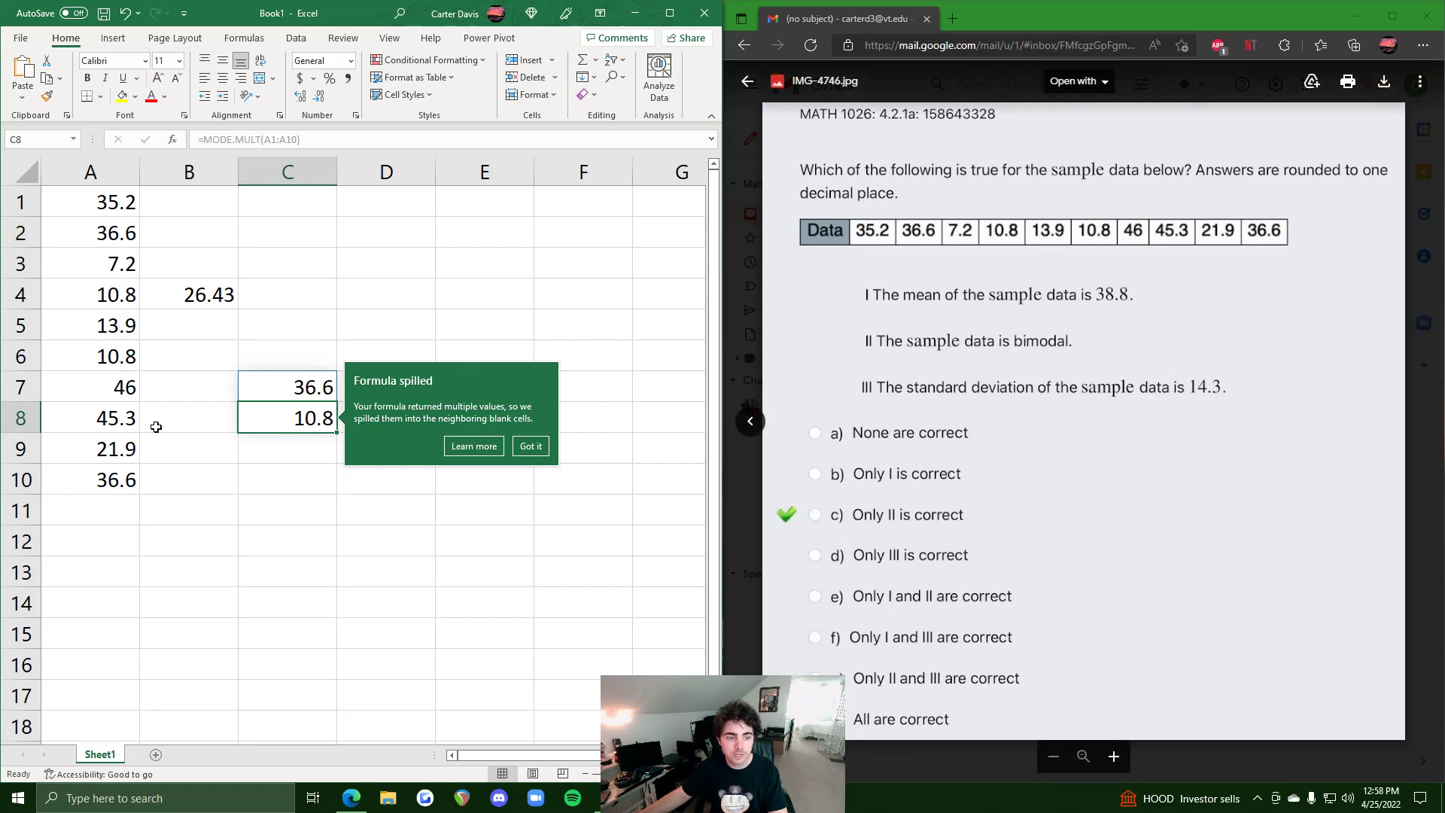
{"action": "left_click", "coordinate": [299, 349]}
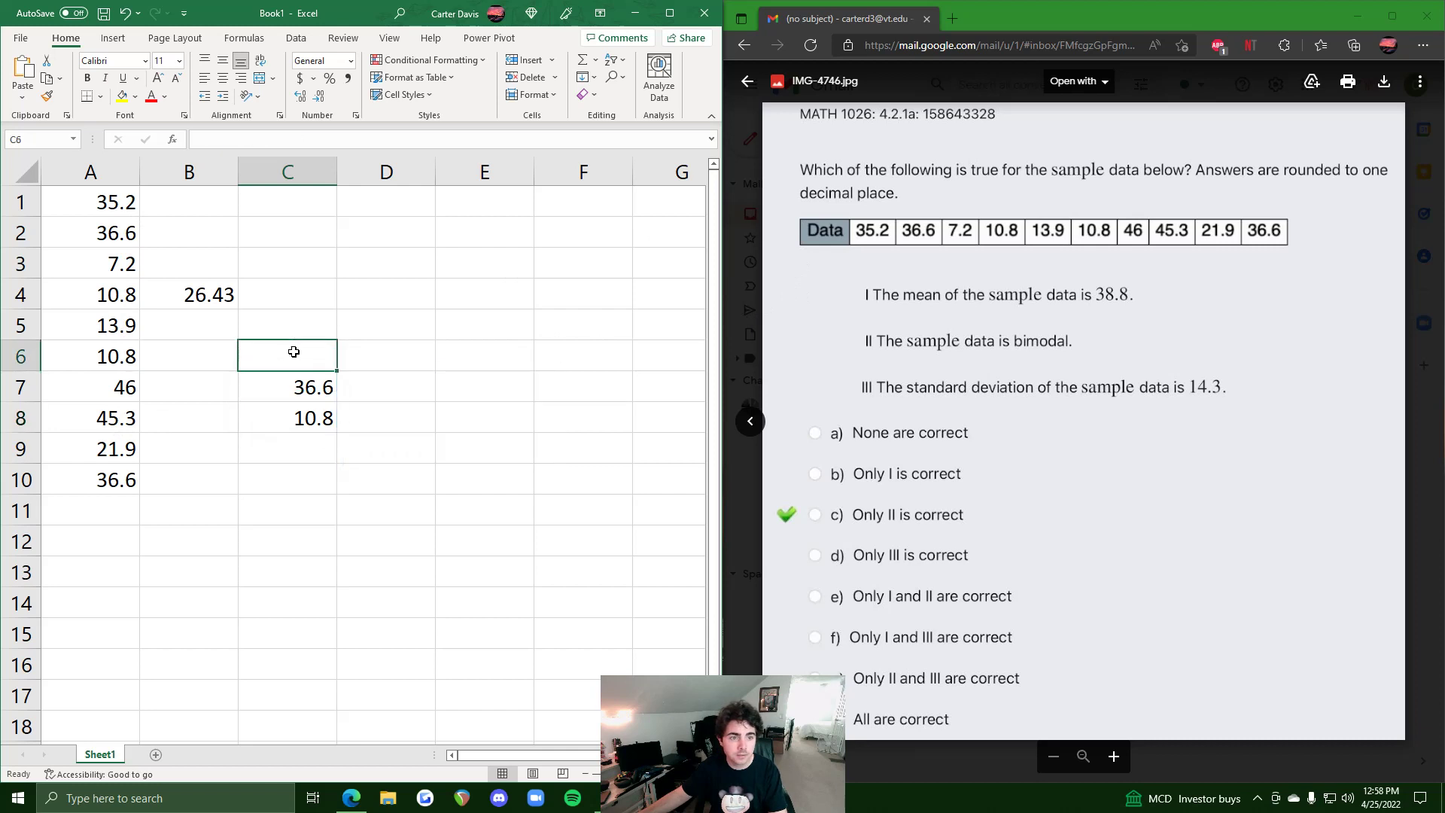
{"action": "left_click", "coordinate": [300, 379]}
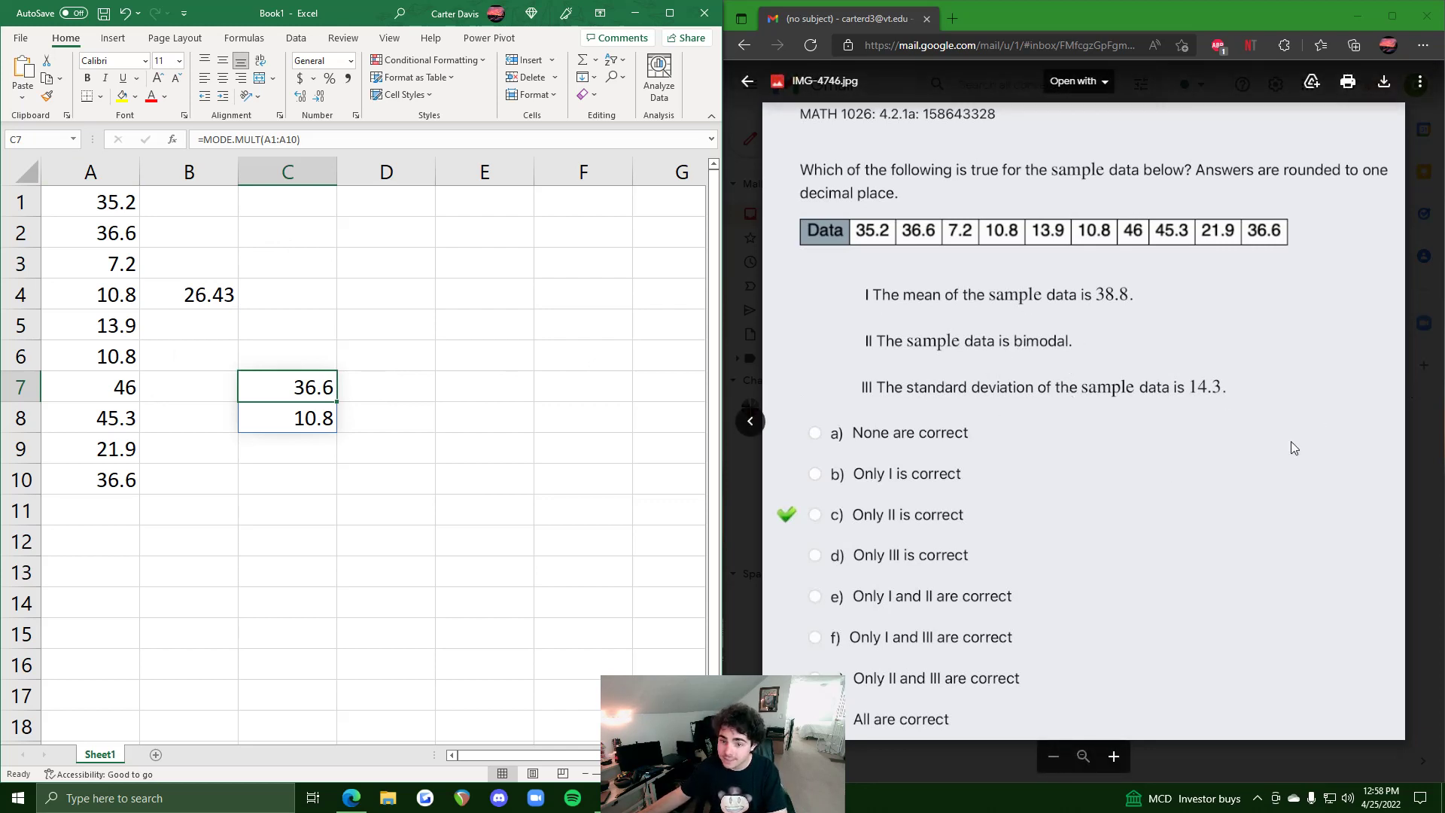
Calculate the sample standard deviation in D6 with =STDEV.S(A1:A10) and check it against statement III.
{"action": "left_click", "coordinate": [410, 351]}
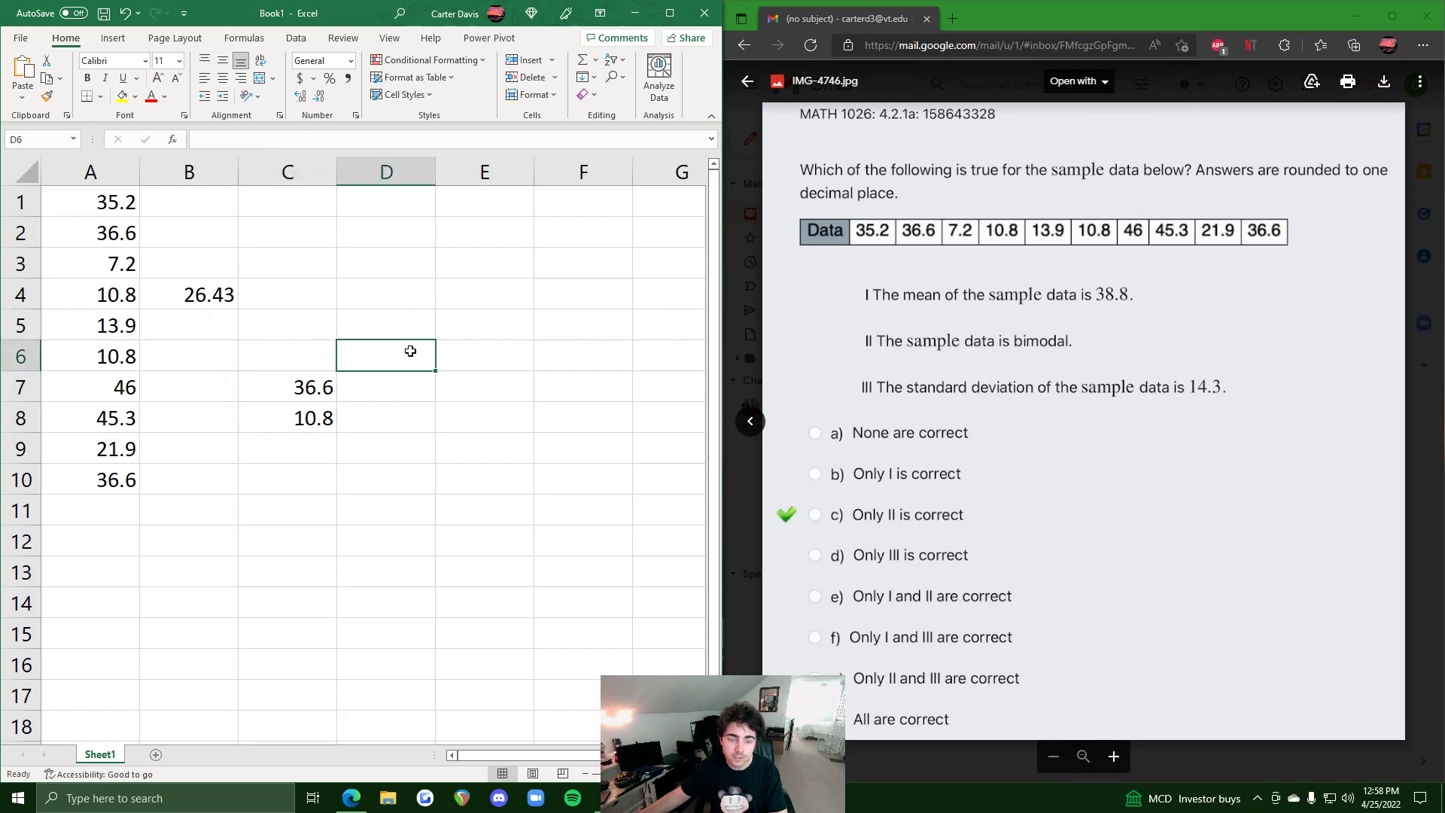
{"action": "type", "text": "=S"}
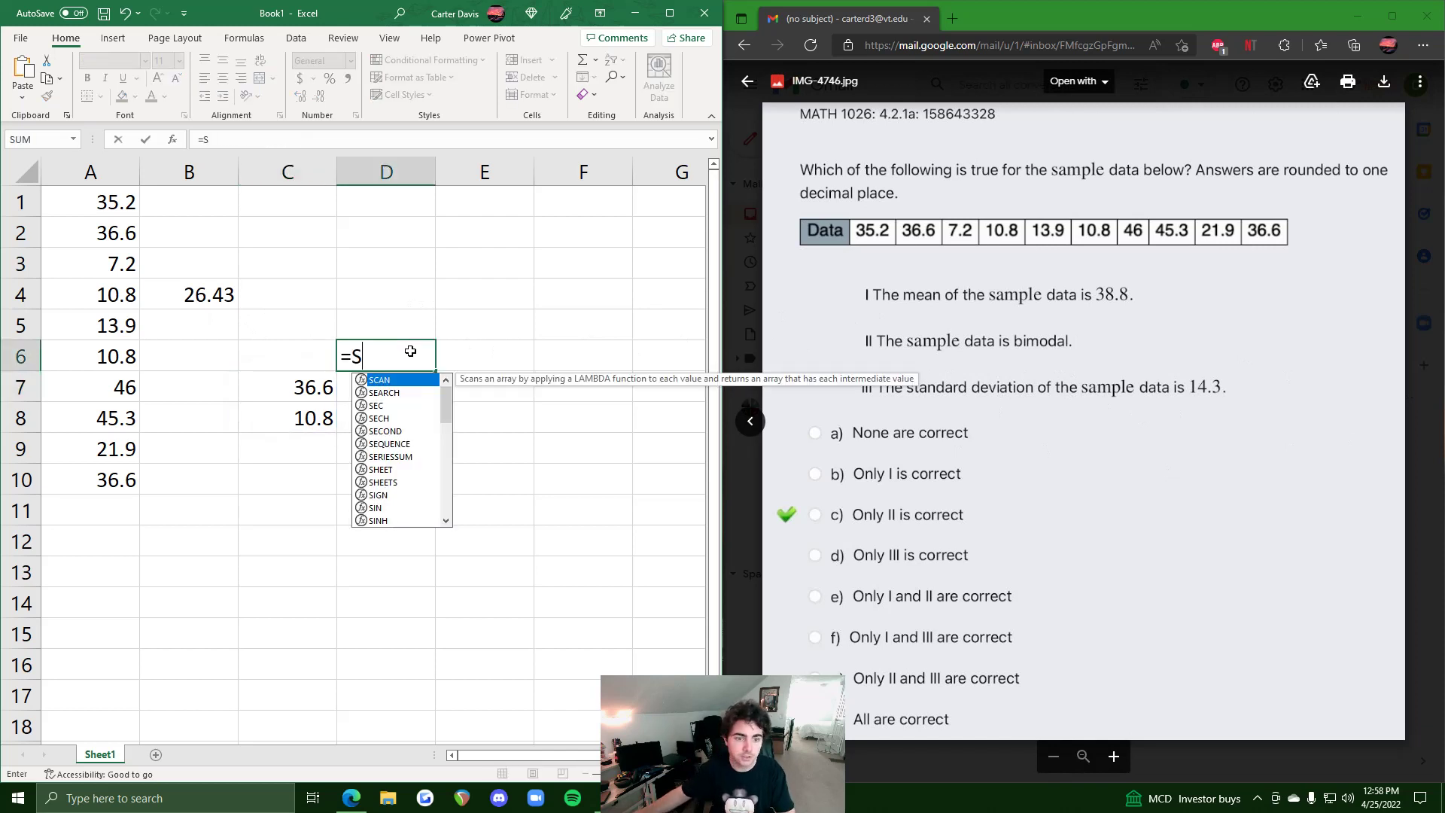
{"action": "type", "text": "TD"}
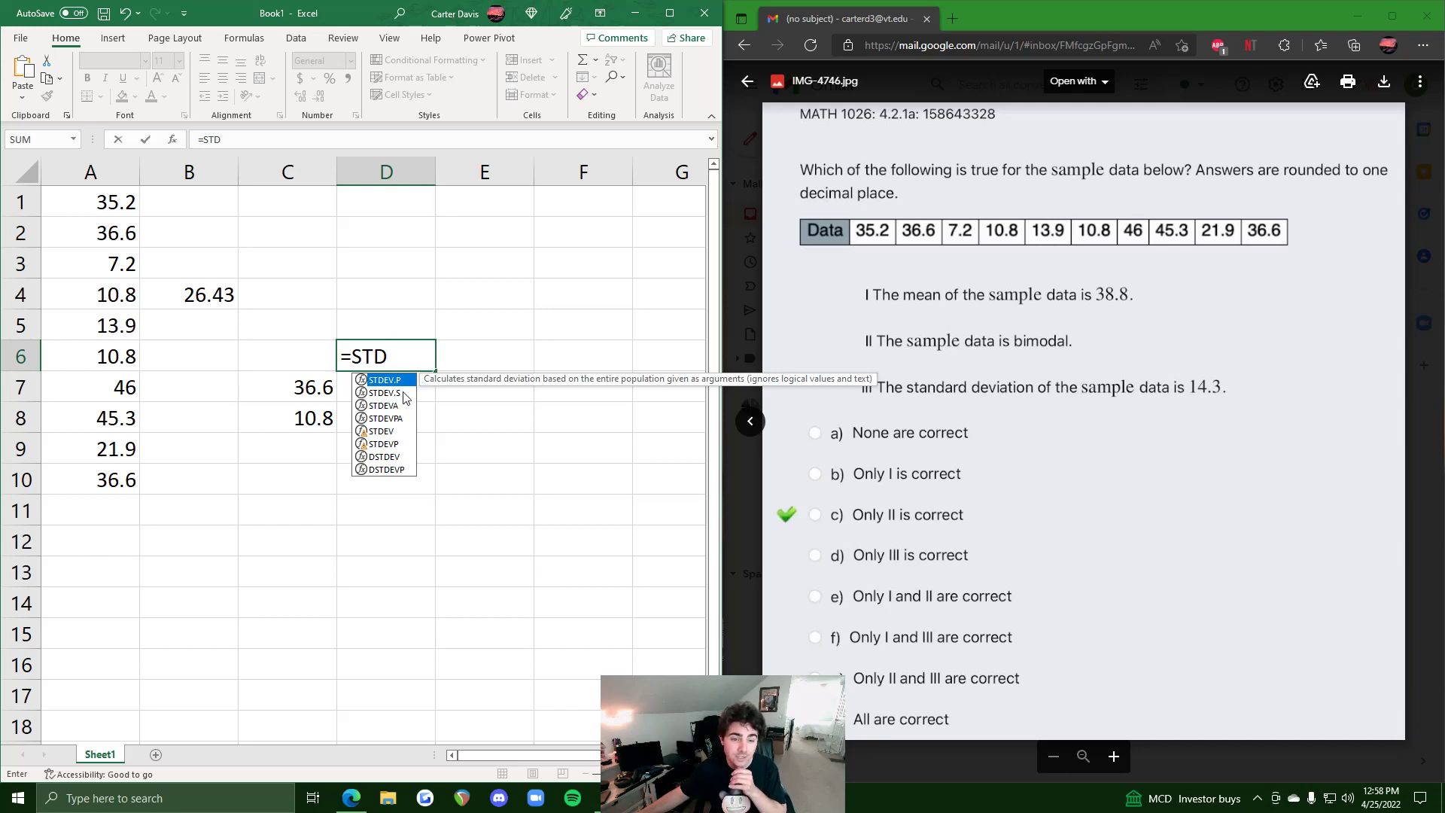
{"action": "double_click", "coordinate": [404, 393]}
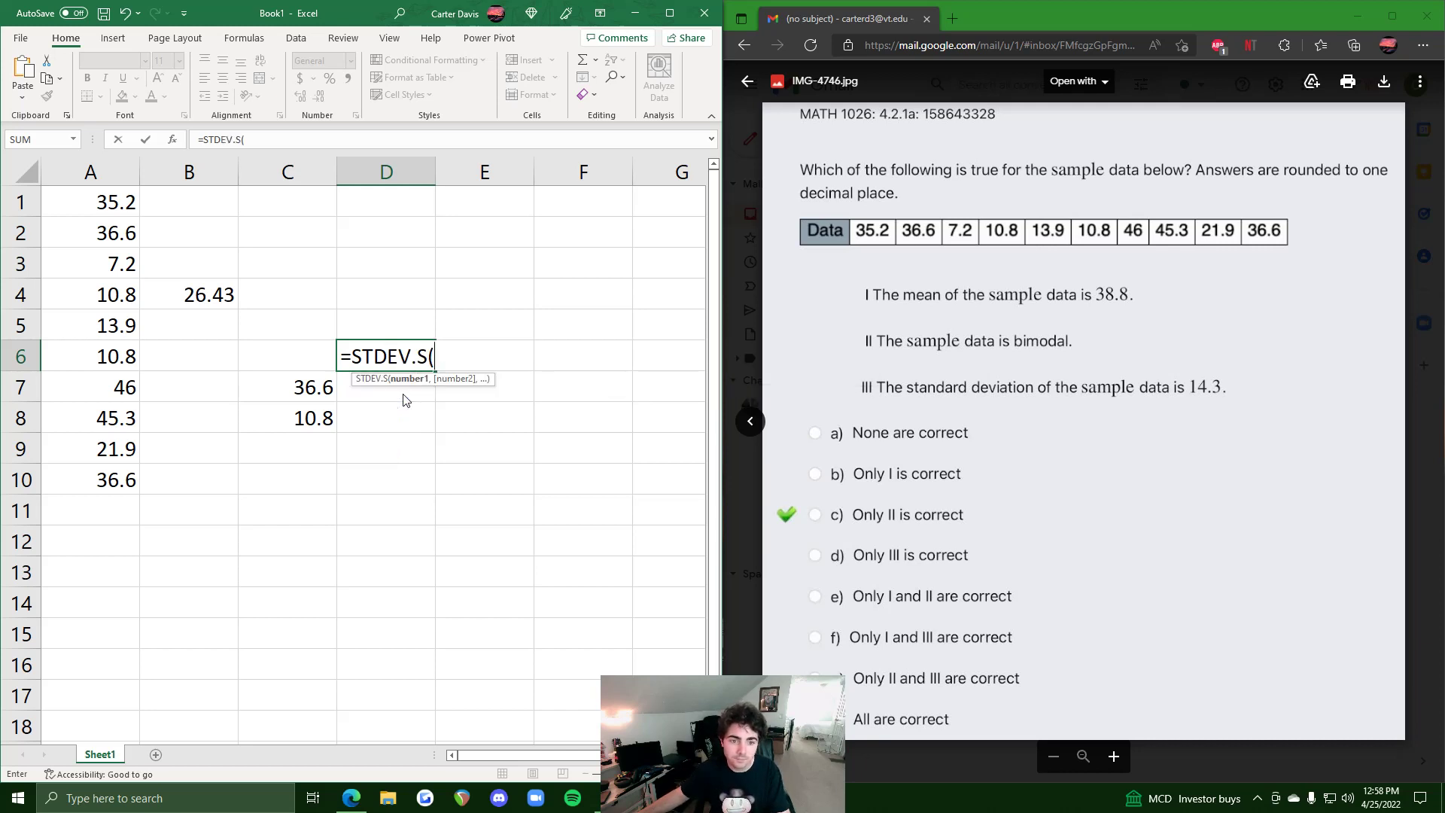
{"action": "left_click_drag", "start_coordinate": [88, 203], "coordinate": [93, 467]}
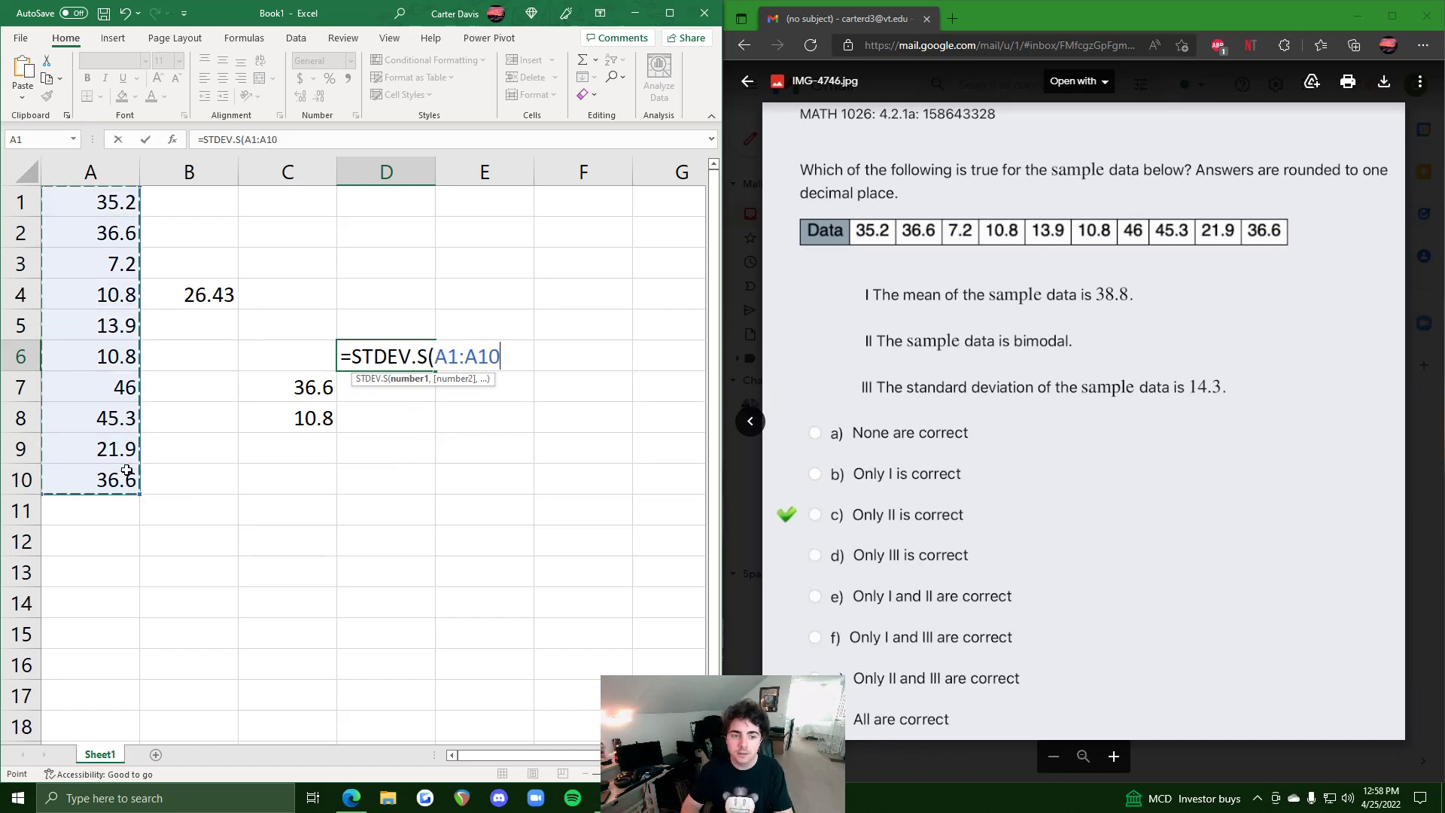
{"action": "key", "text": "Return"}
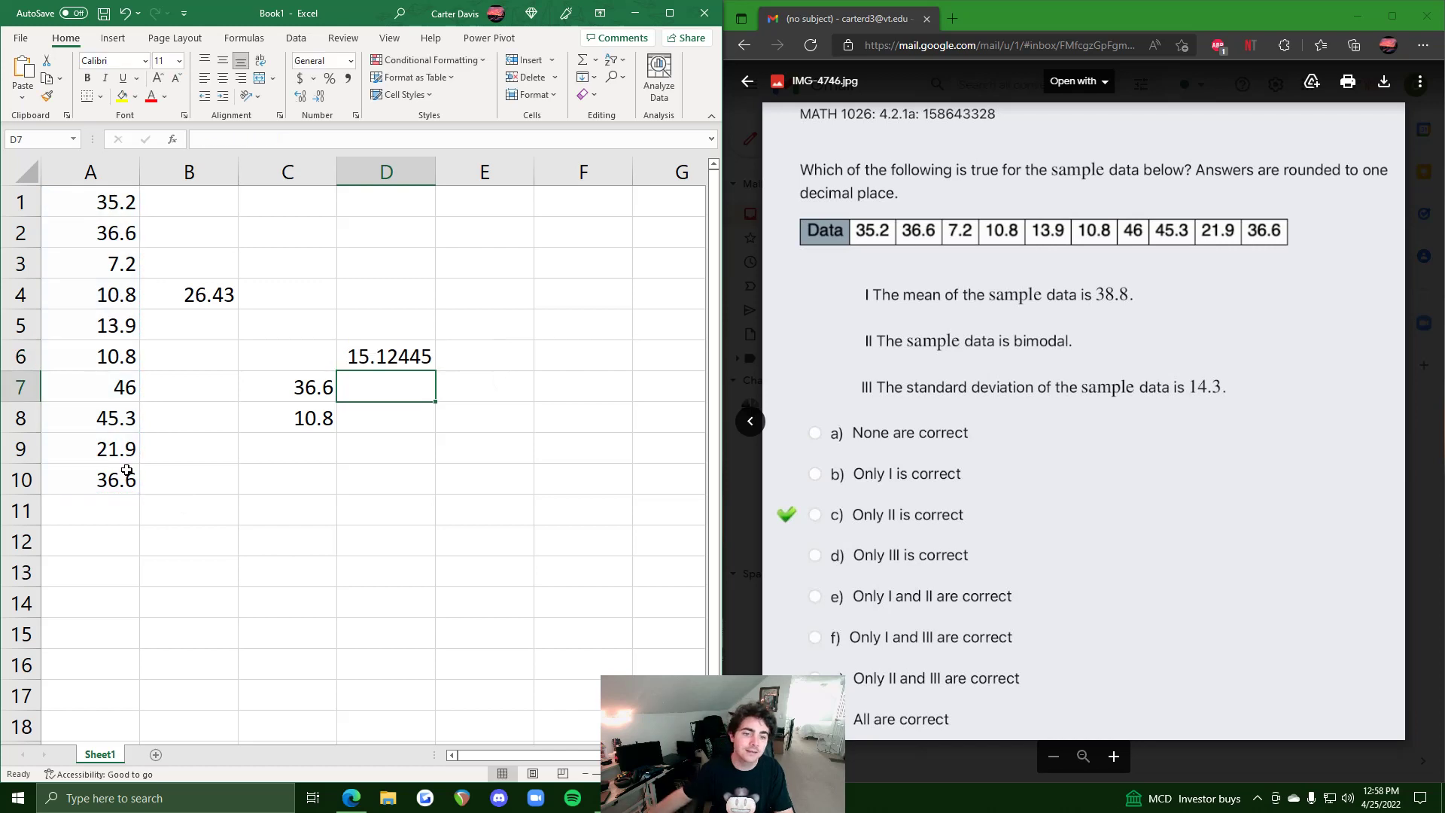
{"action": "left_click", "coordinate": [378, 354]}
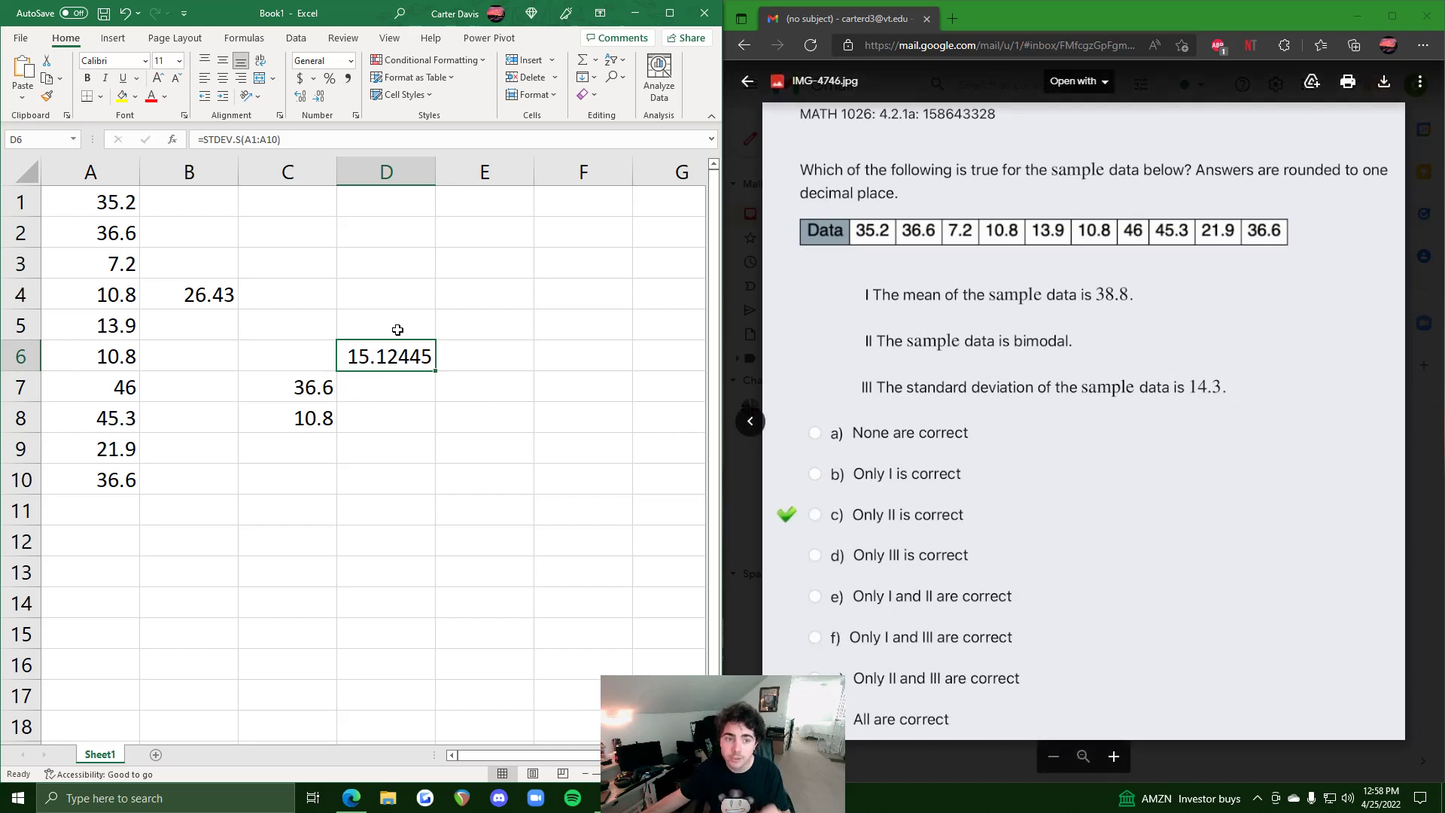
Try the population formula =STDEV.P(A1:A10) in D6 and compare its result with statement III.
{"action": "left_click", "coordinate": [241, 140]}
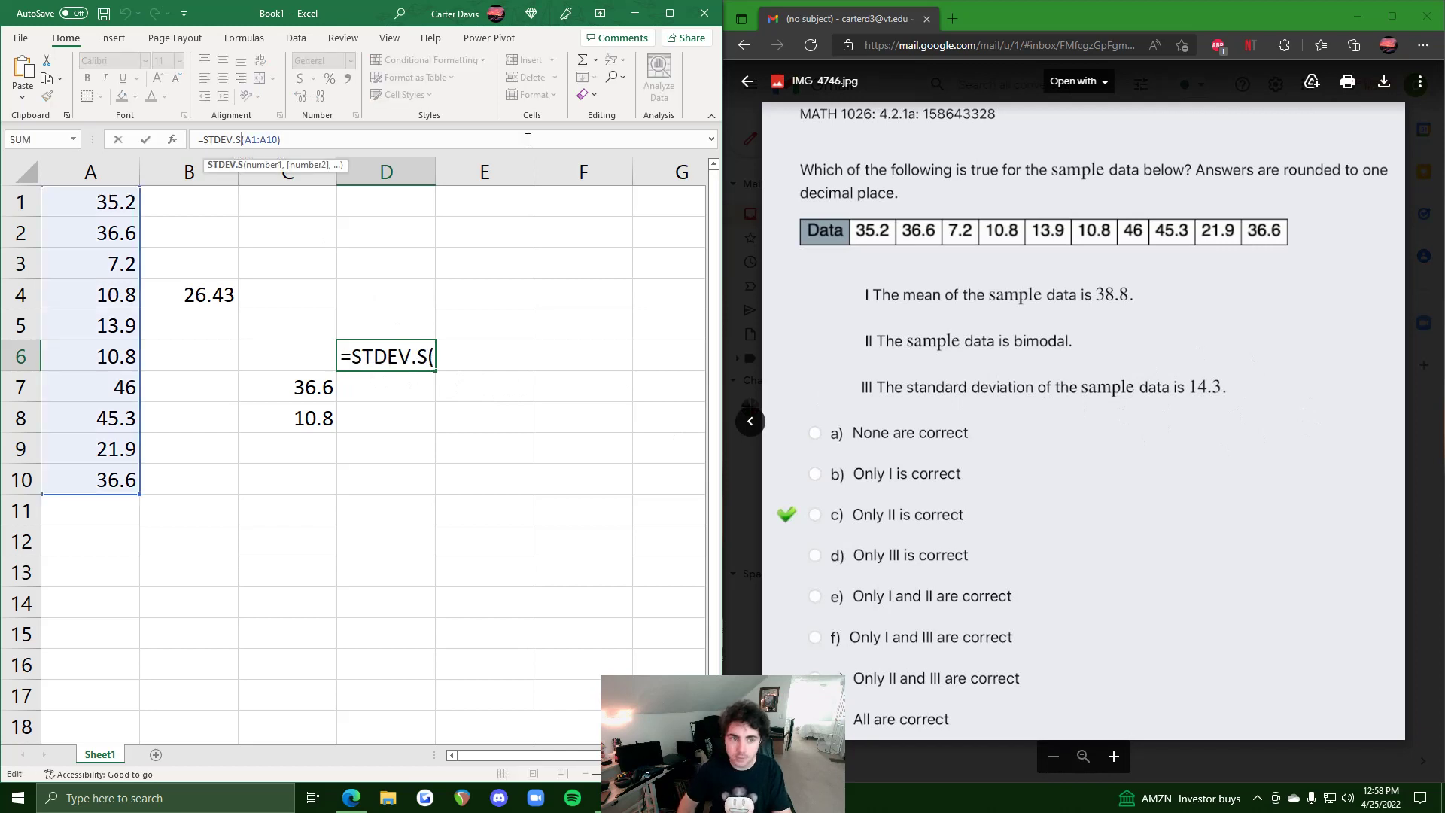
{"action": "key", "text": "BackSpace"}
{"action": "type", "text": "P"}
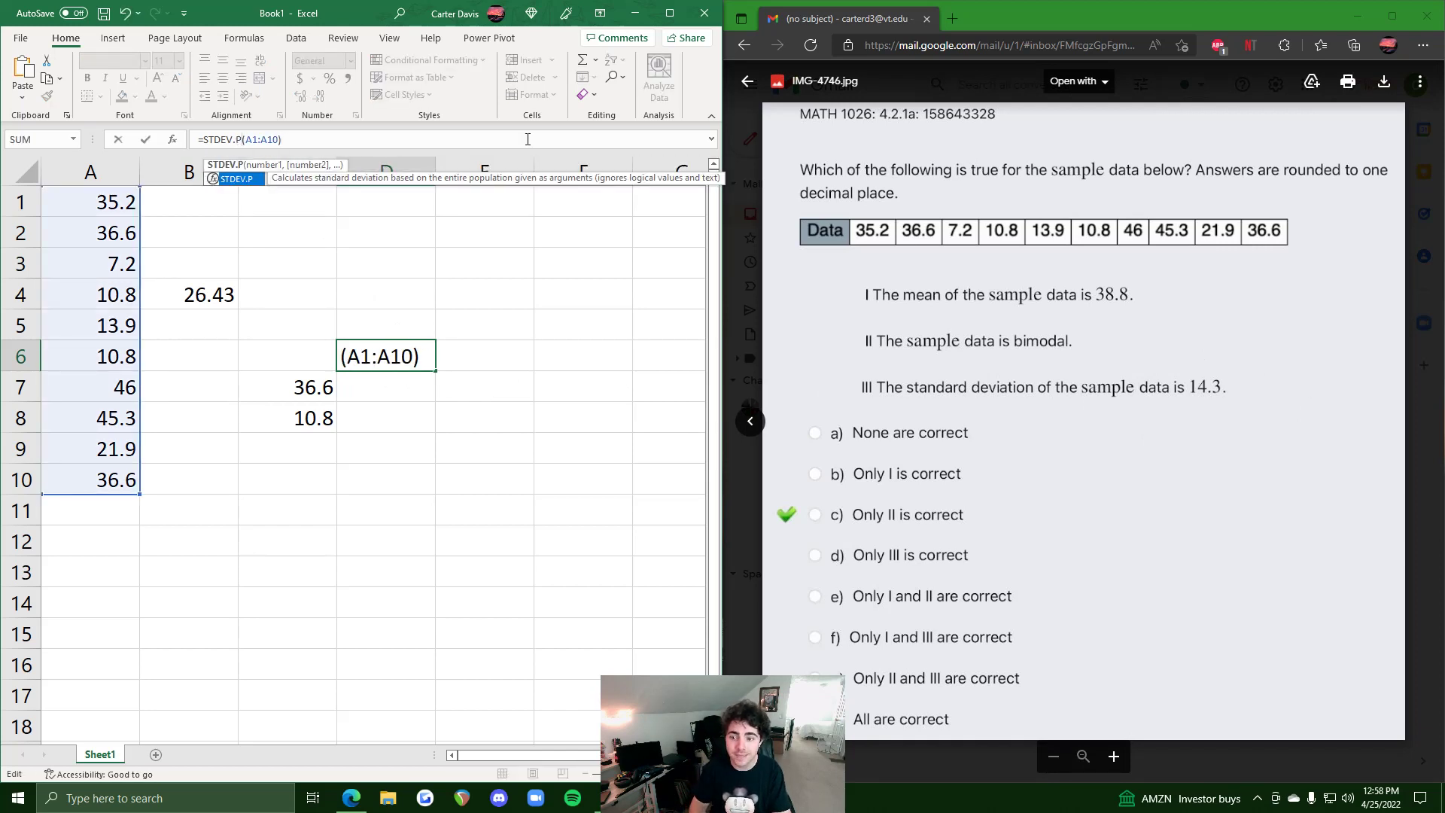
{"action": "key", "text": "Return"}
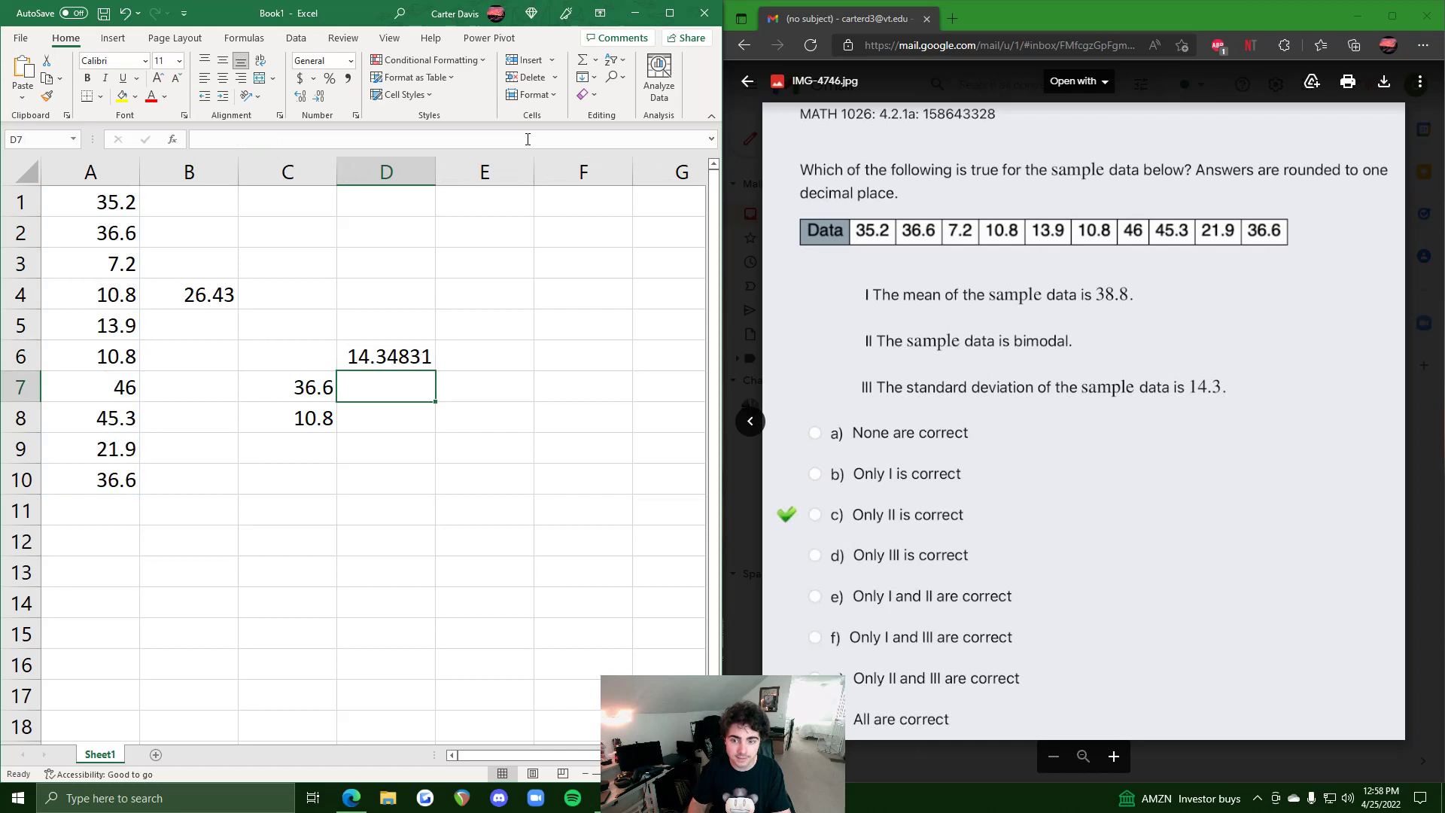
{"action": "left_click", "coordinate": [399, 356]}
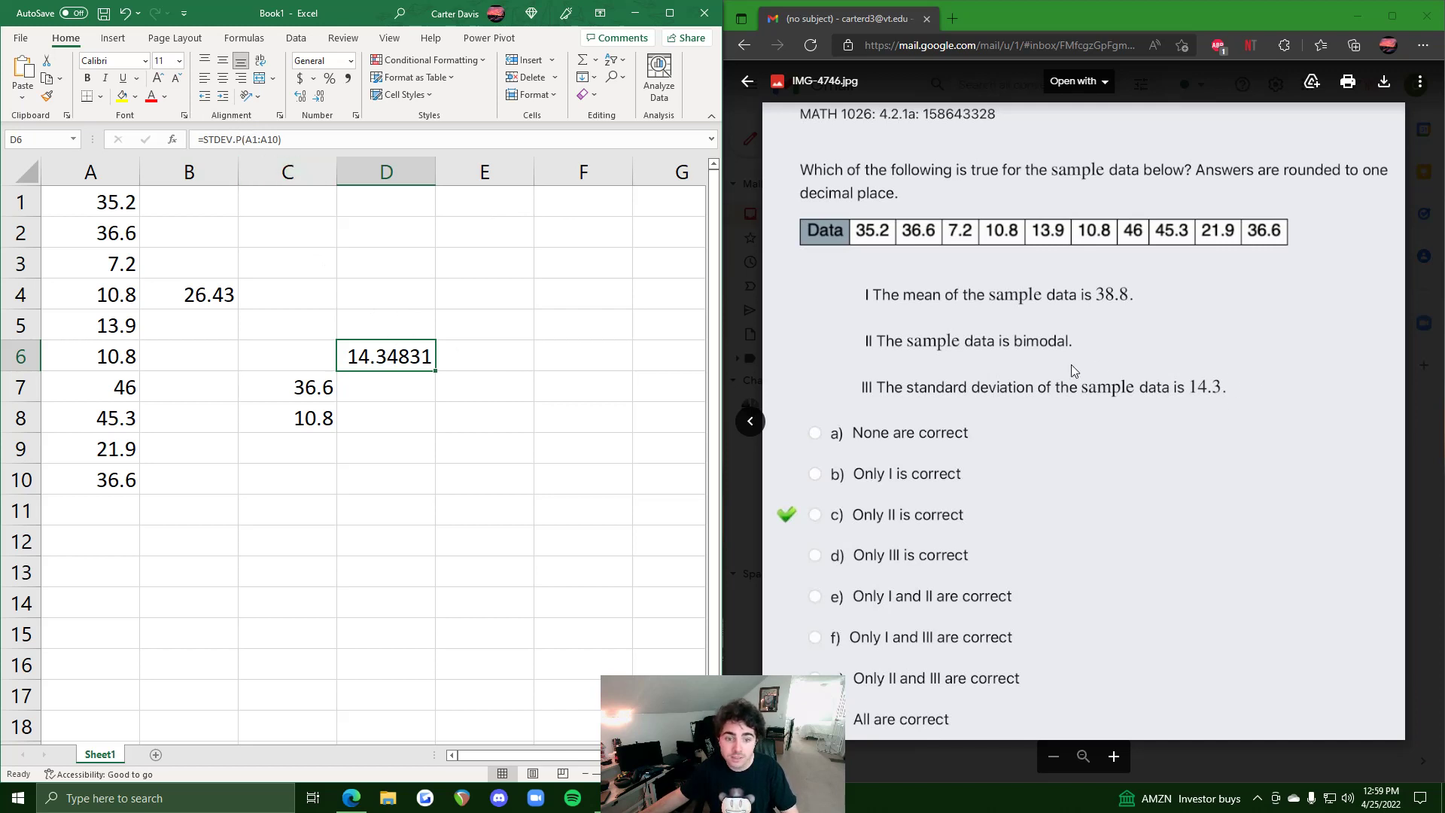
Change the standard deviation formula in D6 back to the sample version, =STDEV.S(A1:A10).
{"action": "left_click", "coordinate": [243, 139]}
{"action": "key", "text": "BackSpace"}
{"action": "type", "text": "S"}
{"action": "key", "text": "Return"}
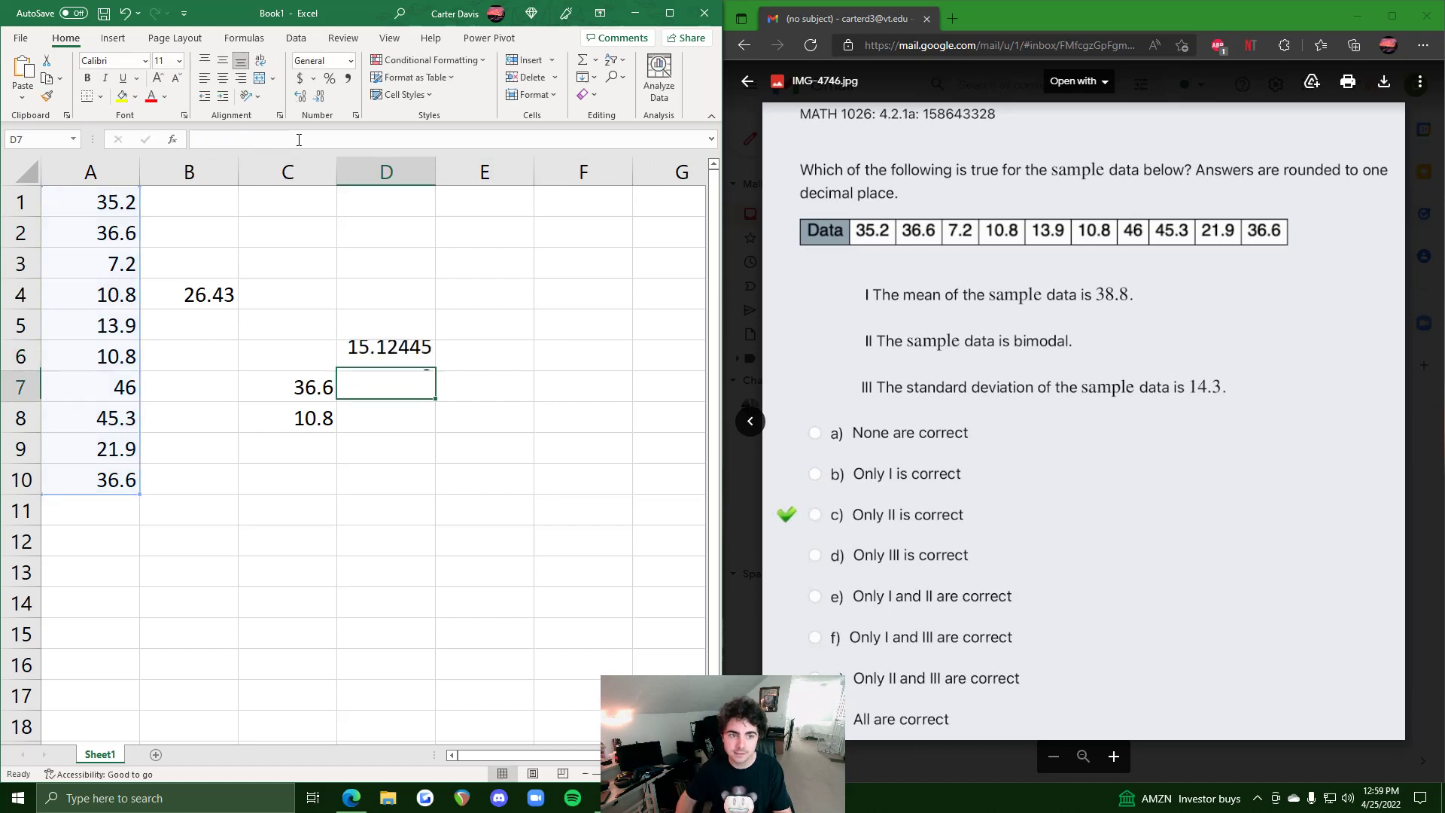
{"action": "left_click", "coordinate": [374, 356]}
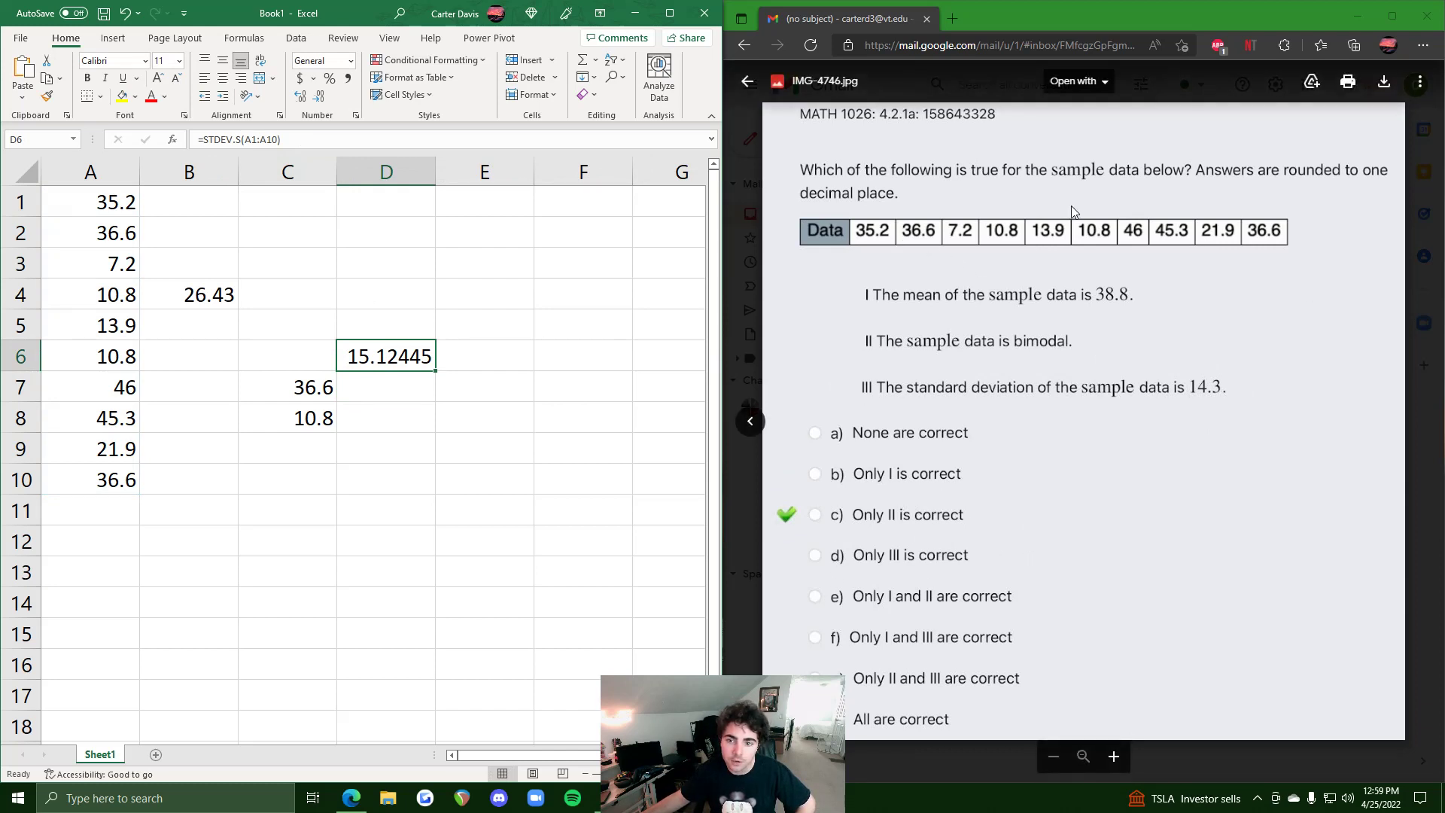
Go back through the question images to IMG-4743.jpg.
{"action": "left_click", "coordinate": [762, 428]}
{"action": "left_click", "coordinate": [750, 421]}
{"action": "left_click", "coordinate": [751, 422]}
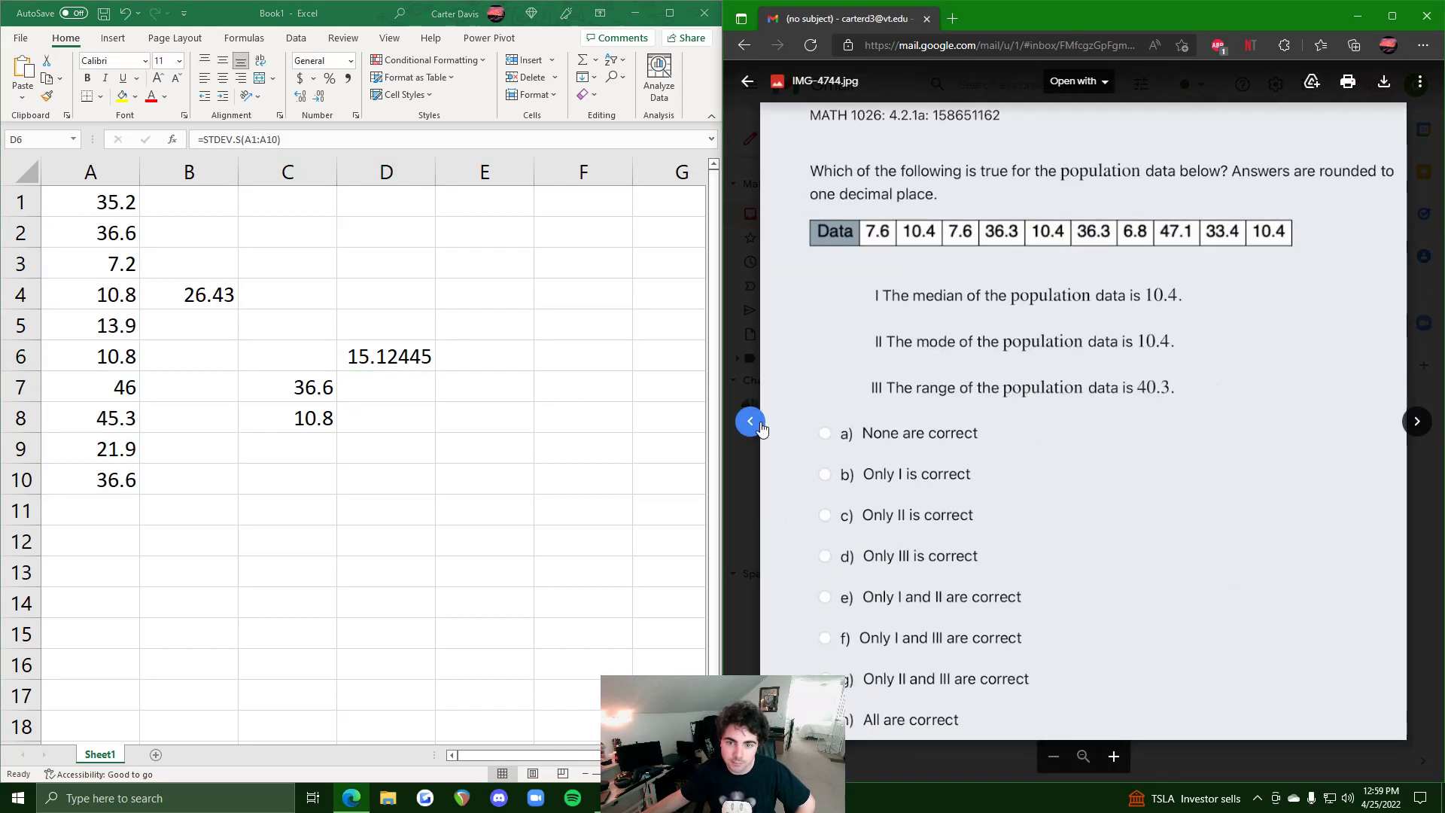
{"action": "left_click", "coordinate": [751, 422]}
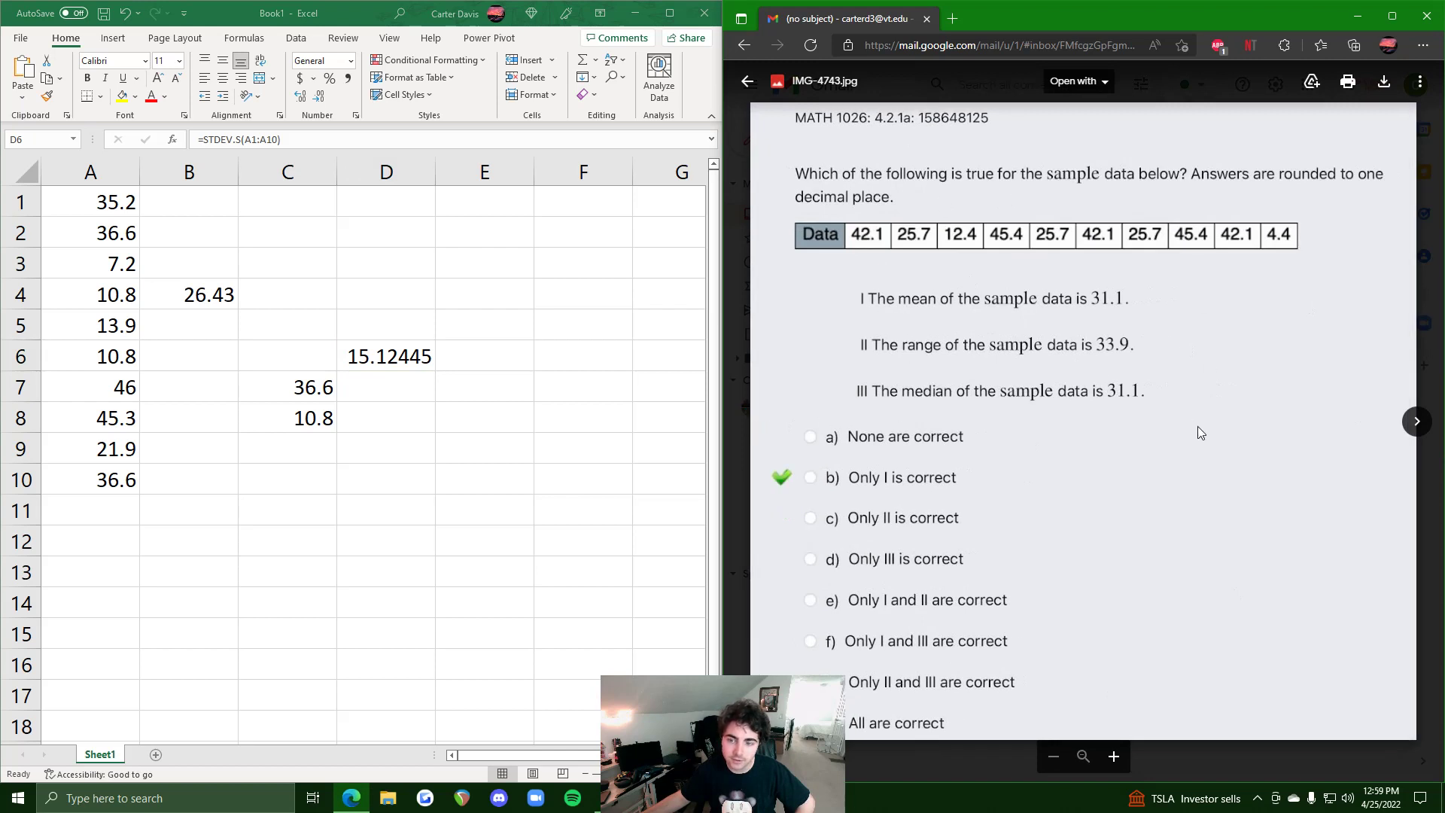